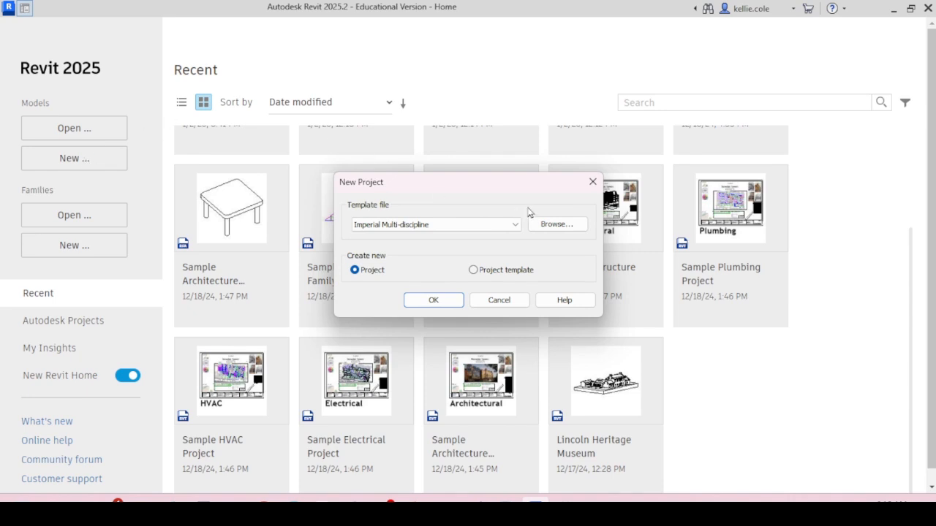
- Create a new project from the Commercial-Default template in the English-Imperial folder
{"action": "left_click", "coordinate": [559, 225]}
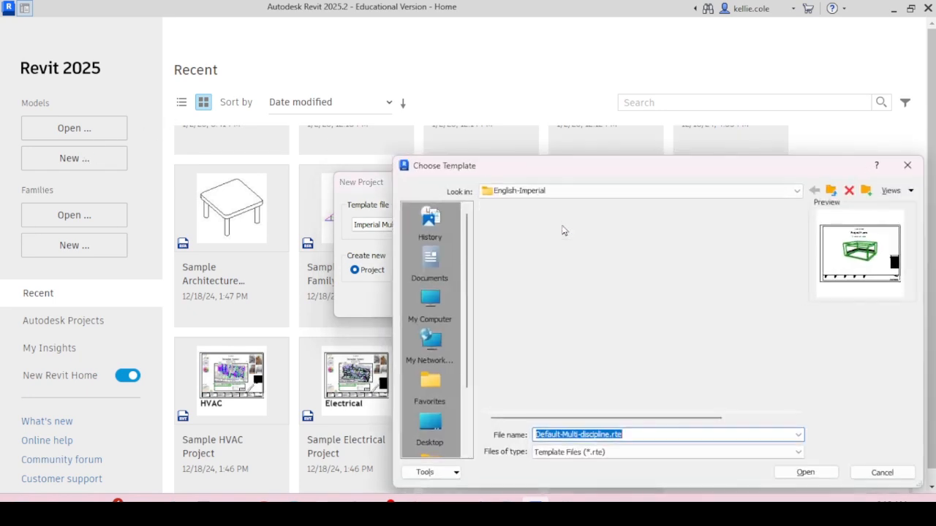
{"action": "left_click", "coordinate": [563, 226]}
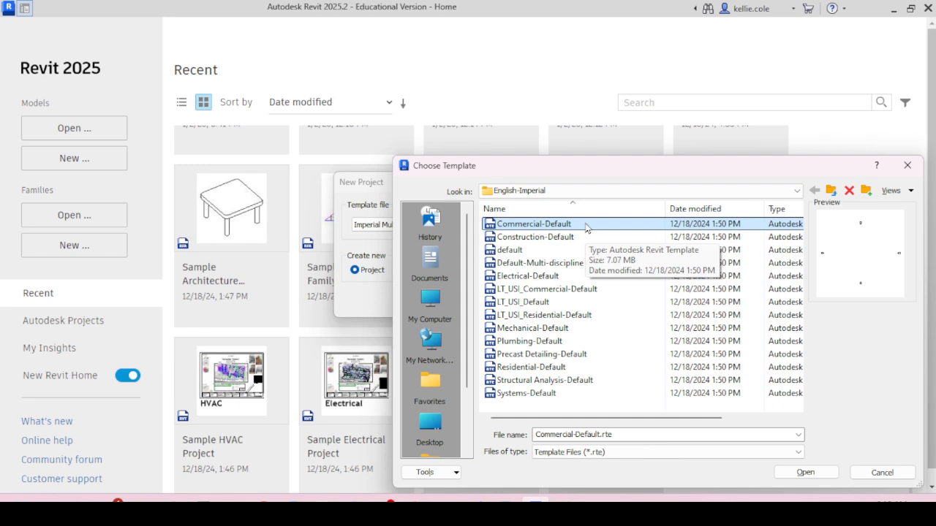
{"action": "left_click", "coordinate": [810, 473]}
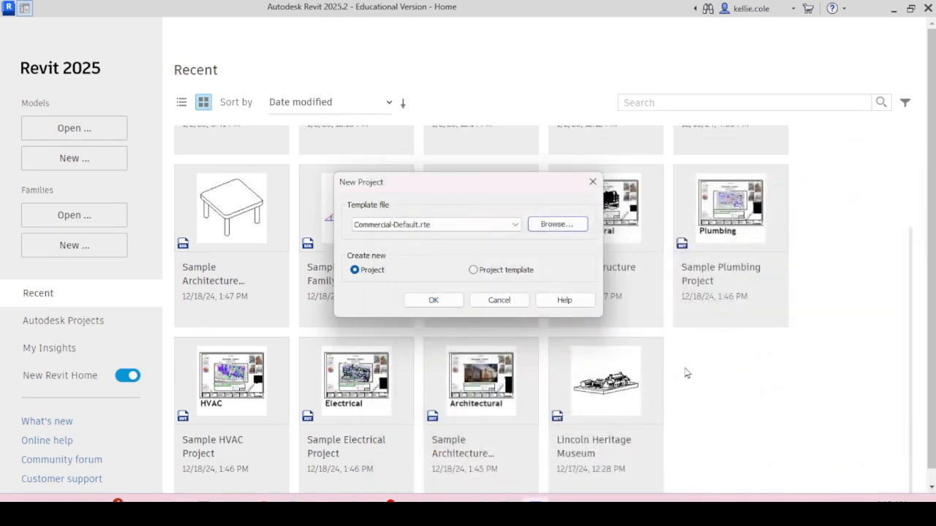
{"action": "left_click", "coordinate": [434, 304]}
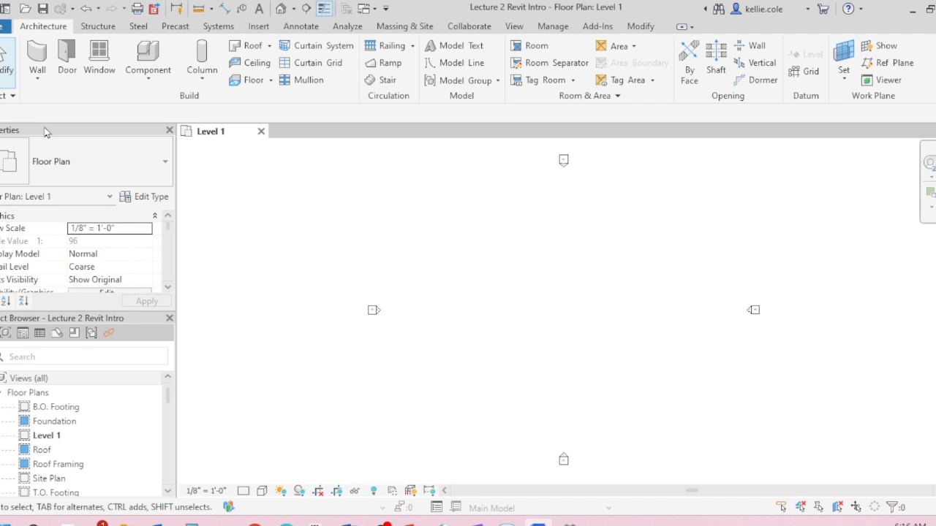
- Undock the Properties palette, dock it as a tab together with the Project Browser, and bring the Project Browser forward
{"action": "left_click_drag", "start_coordinate": [38, 132], "coordinate": [490, 165]}
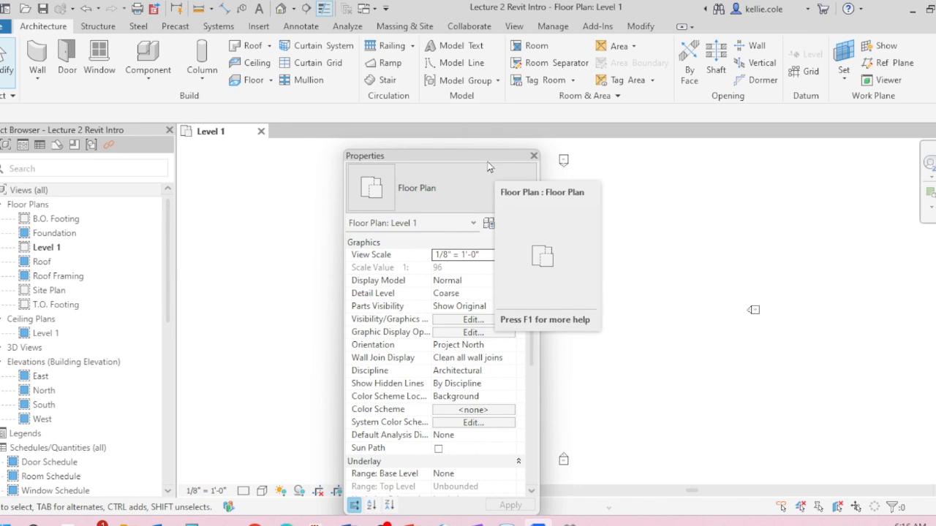
{"action": "left_click_drag", "start_coordinate": [467, 158], "coordinate": [86, 139]}
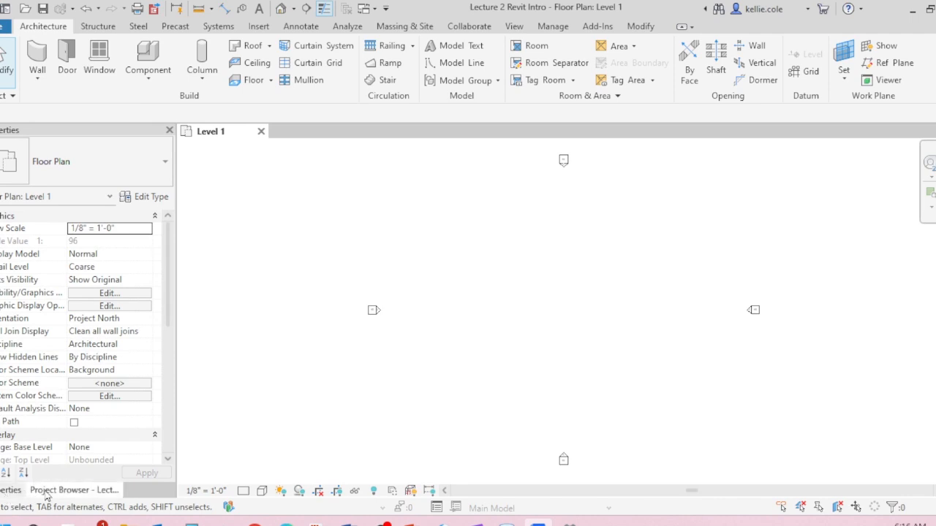
{"action": "left_click", "coordinate": [73, 490]}
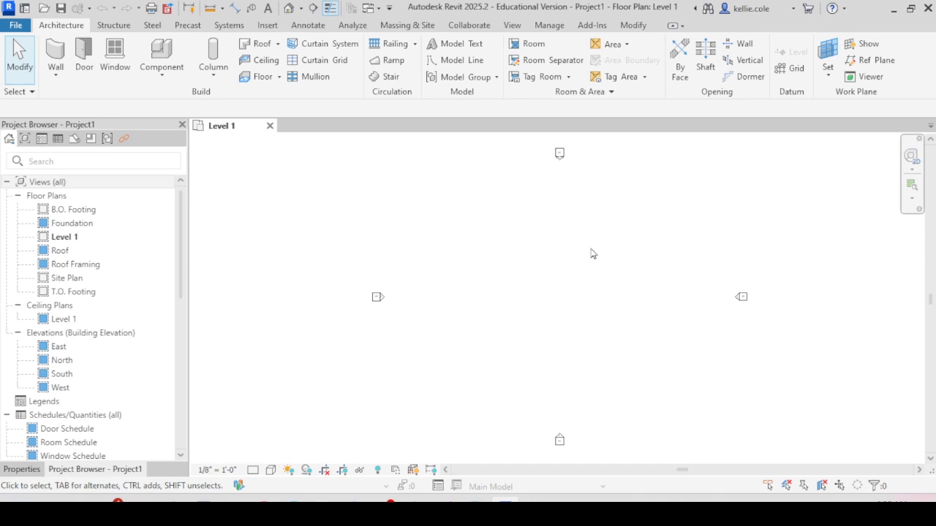
- Draw a chain of six model lines on Level 1, from a long horizontal line hooking inward, with a 28' vertical and 12' horizontal near its end
{"action": "key", "text": "l"}
{"action": "key", "text": "i"}
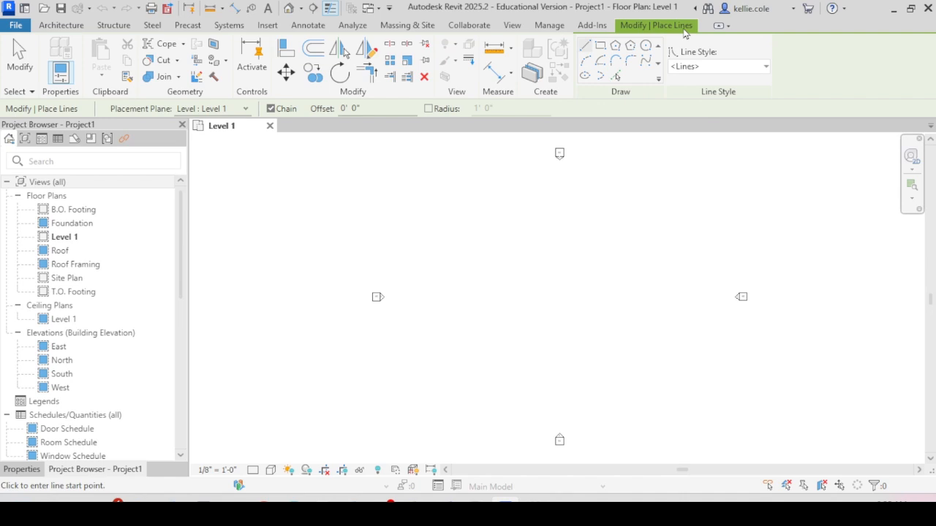
{"action": "left_click", "coordinate": [306, 26]}
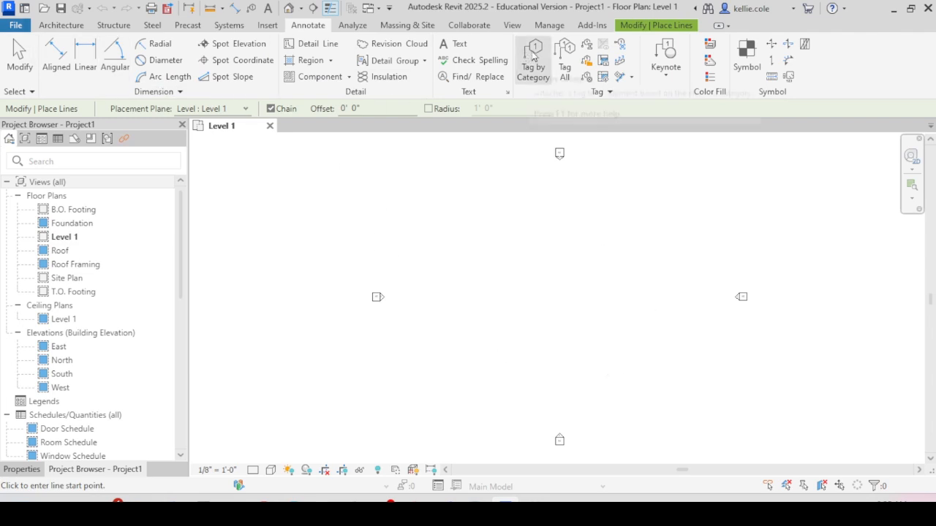
{"action": "left_click", "coordinate": [638, 27]}
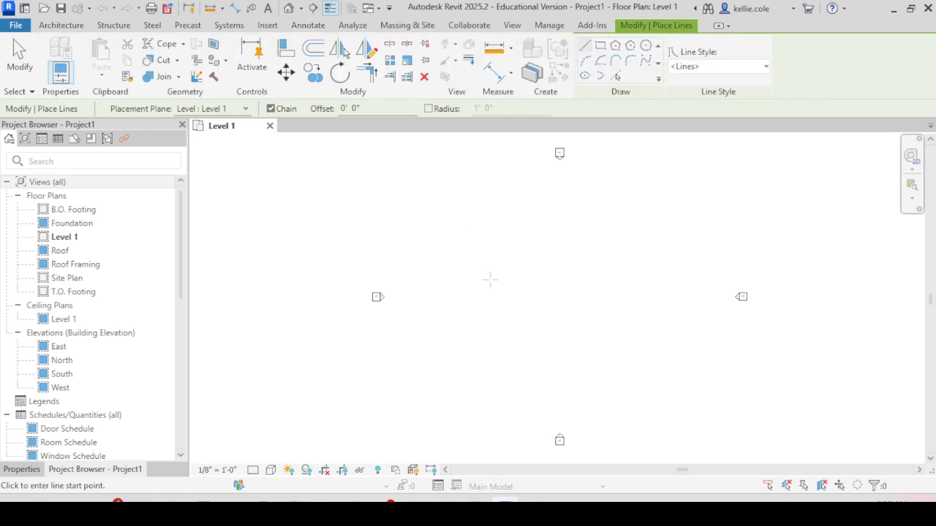
{"action": "left_click", "coordinate": [432, 227]}
{"action": "left_click", "coordinate": [651, 227]}
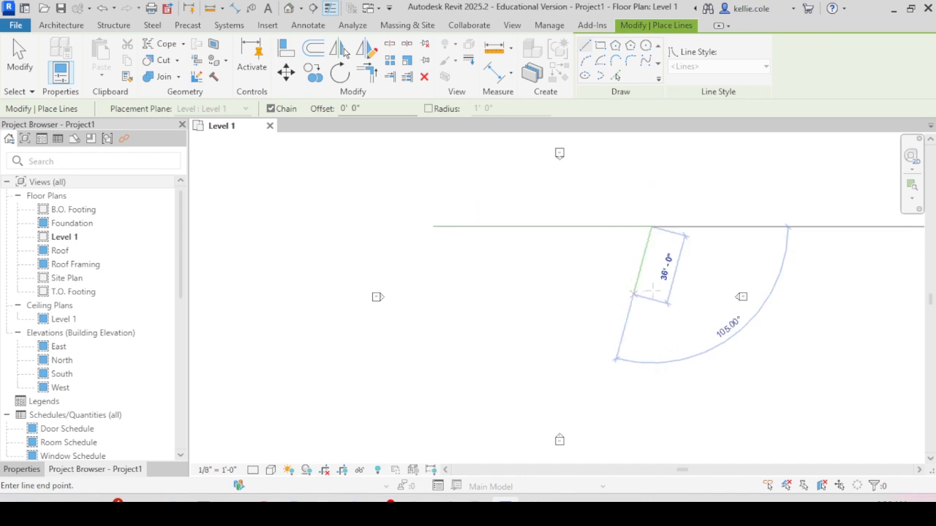
{"action": "left_click", "coordinate": [651, 320]}
{"action": "left_click", "coordinate": [589, 320]}
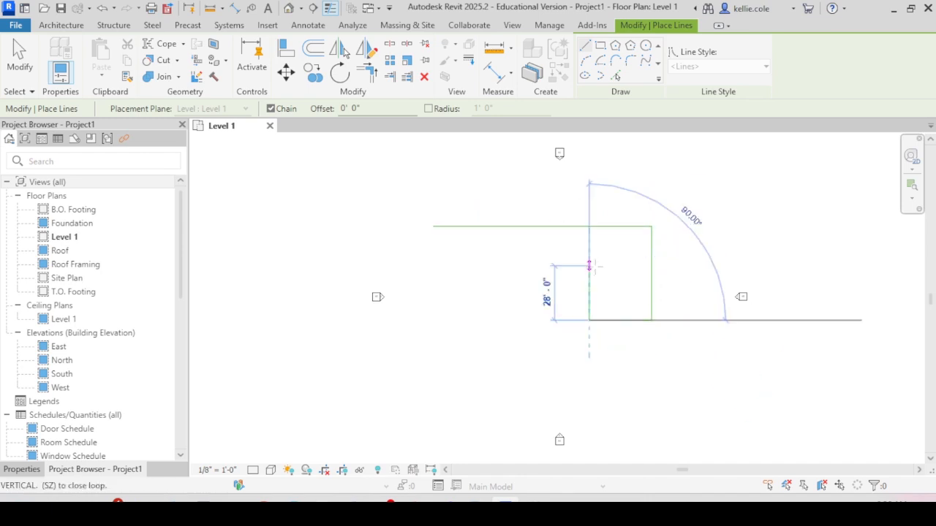
{"action": "left_click", "coordinate": [590, 266]}
{"action": "left_click", "coordinate": [565, 266]}
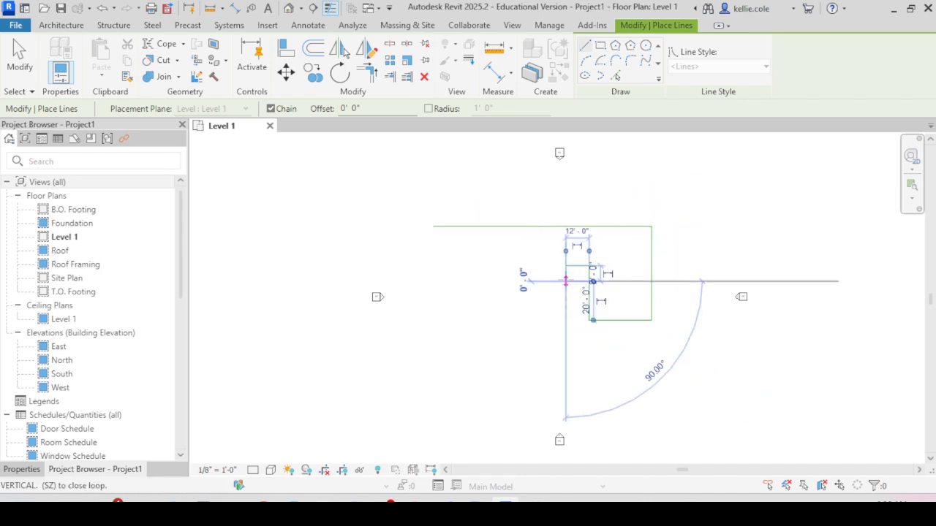
{"action": "left_click", "coordinate": [566, 280]}
{"action": "key", "text": "Escape"}
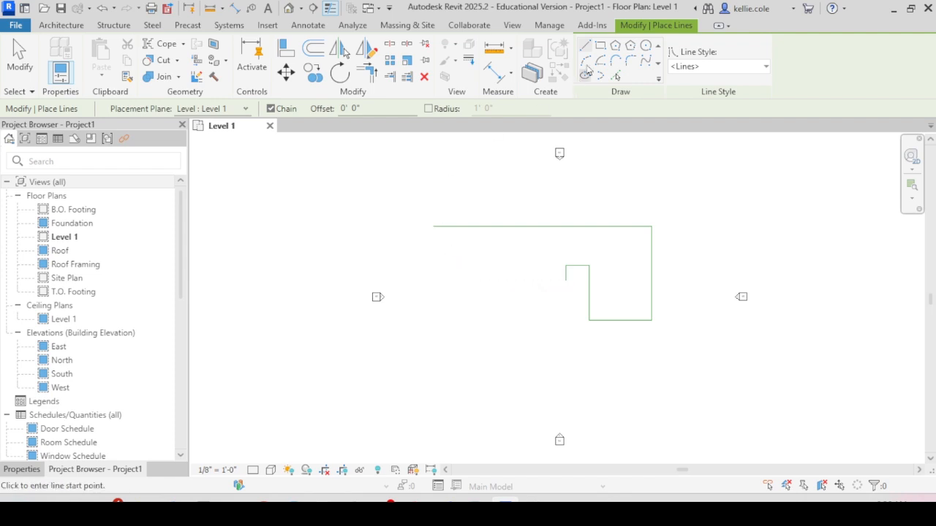
- Draw a rectangle below the start of the long line and a six-sided inscribed polygon overlapping the rectangle's corner
{"action": "left_click", "coordinate": [601, 47]}
{"action": "left_click", "coordinate": [434, 256]}
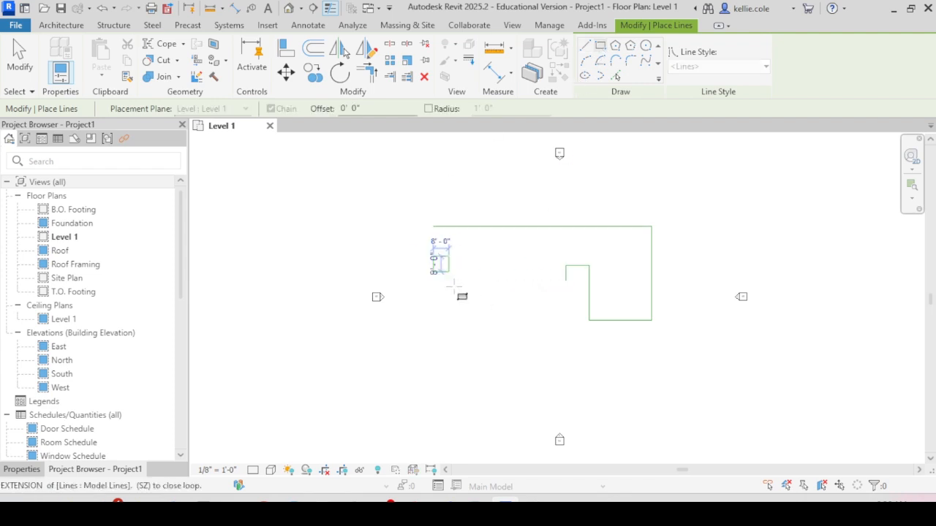
{"action": "left_click", "coordinate": [473, 303]}
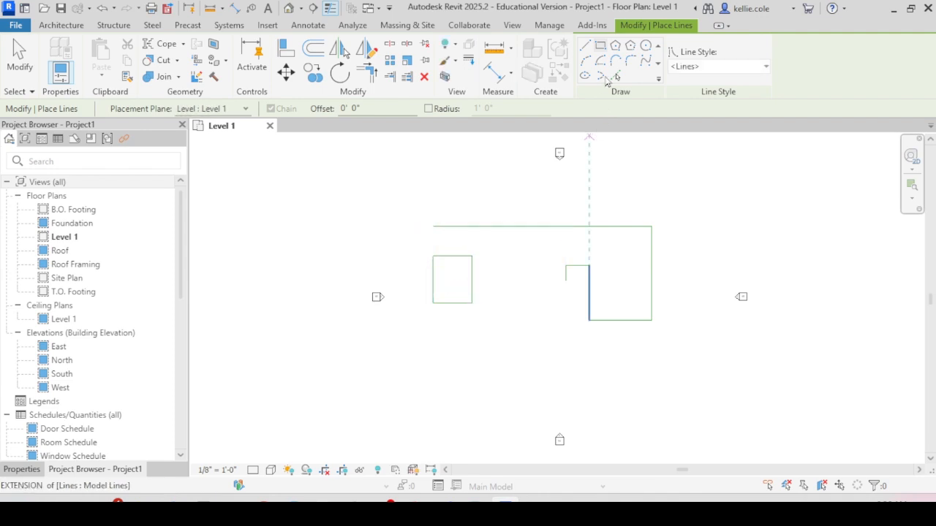
{"action": "left_click", "coordinate": [615, 46]}
{"action": "left_click", "coordinate": [504, 320]}
{"action": "left_click", "coordinate": [537, 354]}
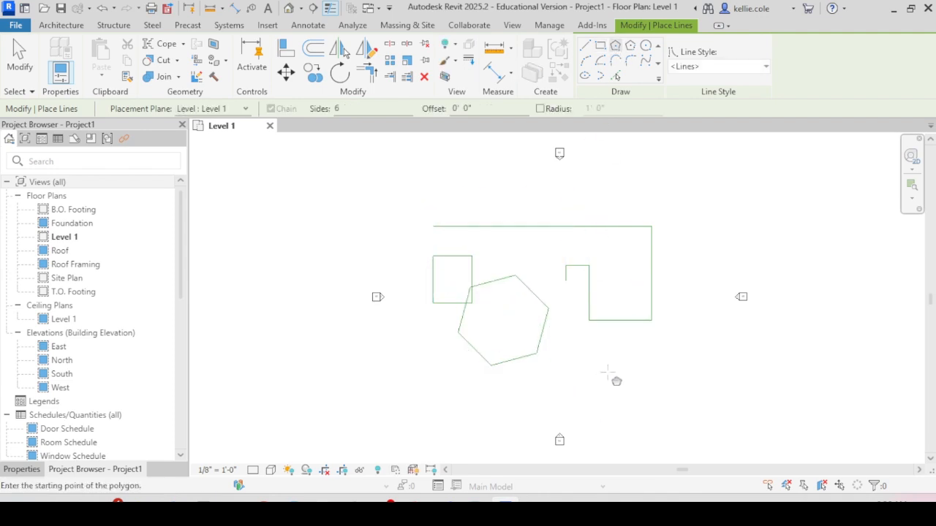
- Draw a tangent end arc of about 18' radius below the chain's lower horizontal line, joining its two endpoints
{"action": "left_click", "coordinate": [616, 61]}
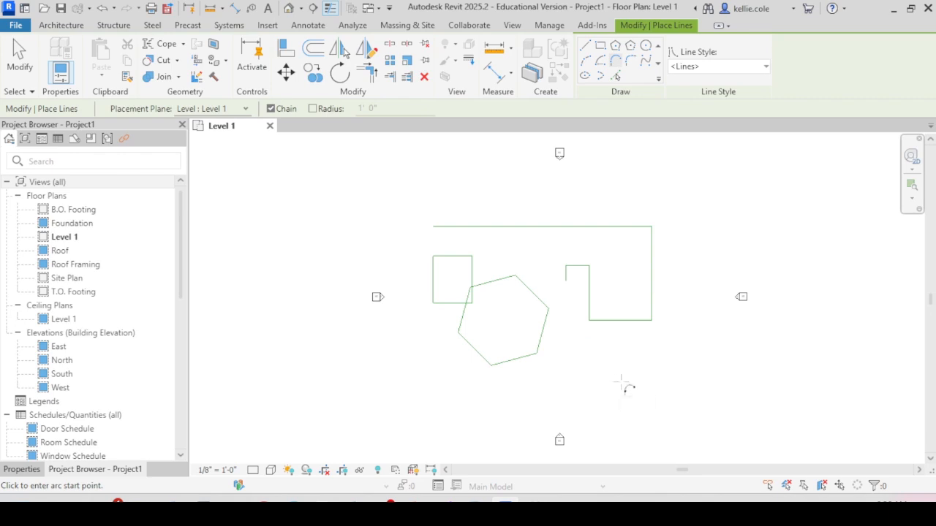
{"action": "left_click", "coordinate": [590, 320]}
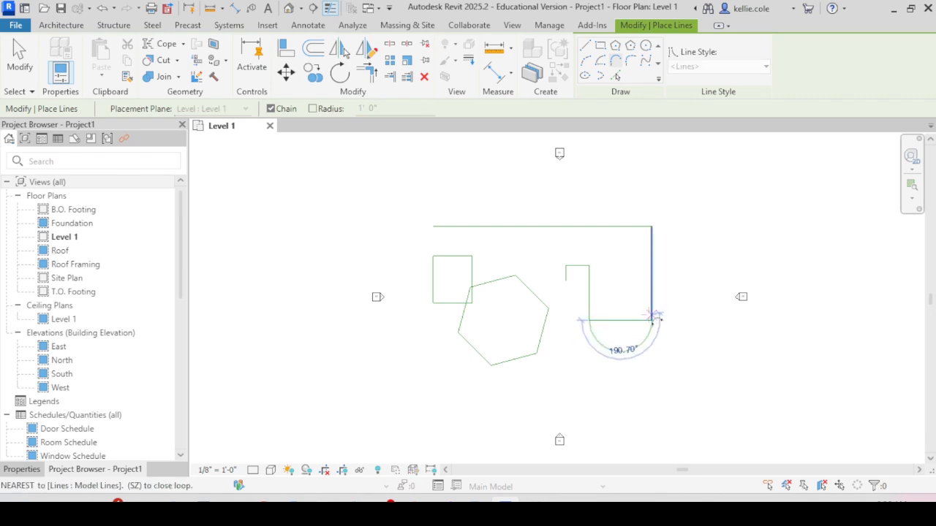
{"action": "left_click", "coordinate": [651, 319]}
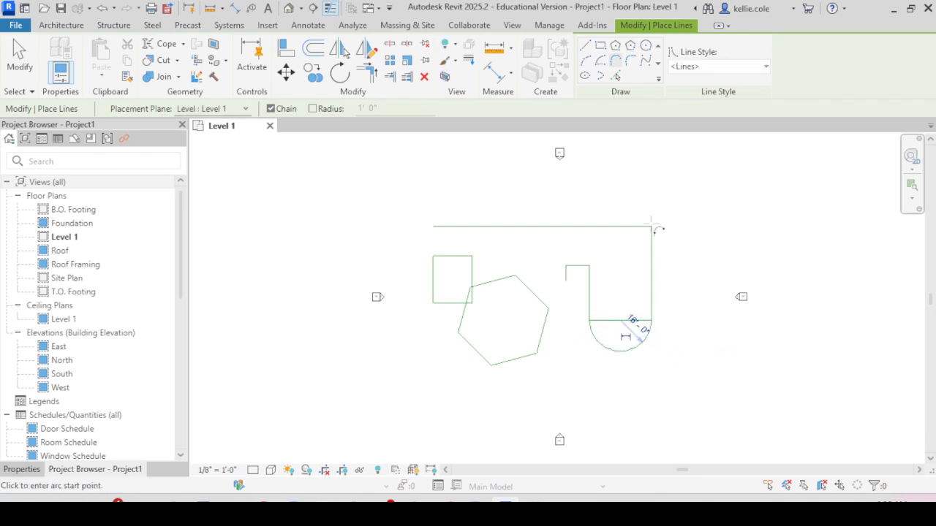
- Draw an S-shaped spline below the arc, near the south elevation marker
{"action": "left_click", "coordinate": [645, 61]}
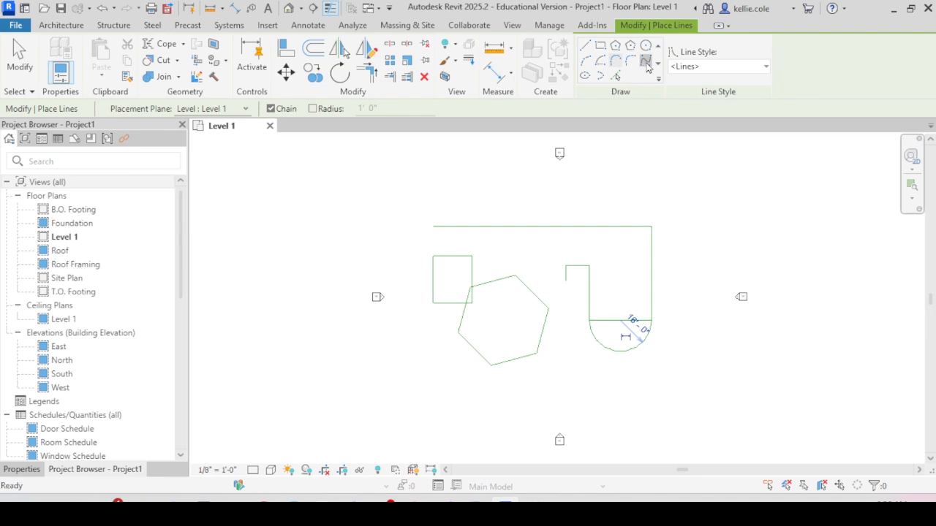
{"action": "left_click", "coordinate": [543, 389]}
{"action": "left_click", "coordinate": [582, 407]}
{"action": "left_click", "coordinate": [608, 433]}
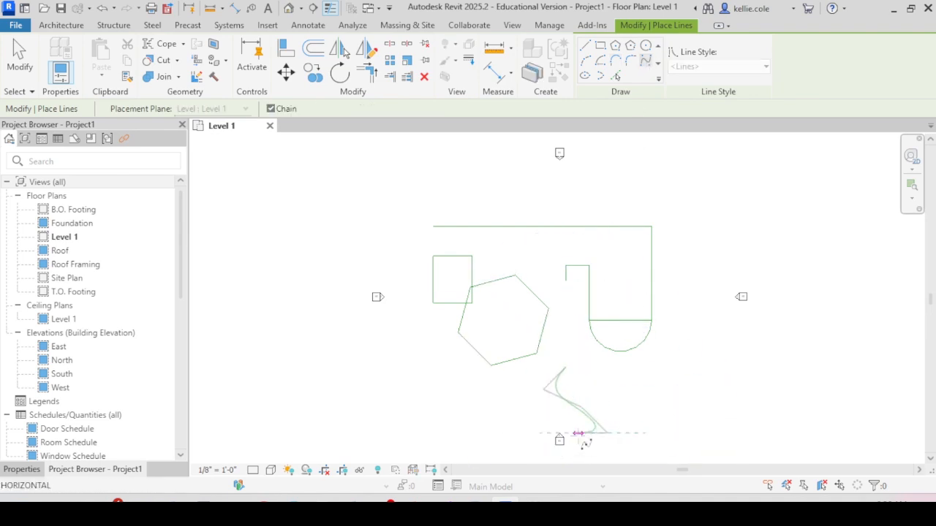
{"action": "left_click", "coordinate": [584, 434]}
{"action": "key", "text": "Escape"}
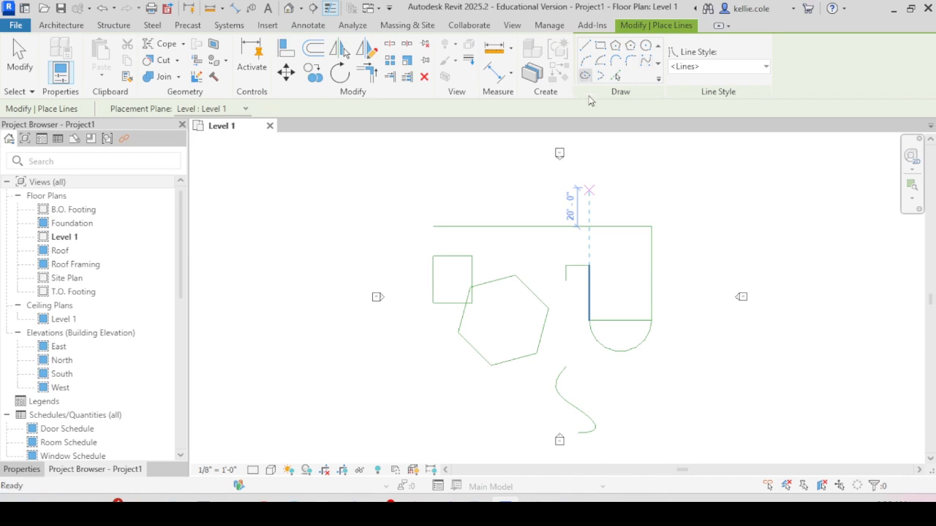
- Draw a tilted ellipse with a short radius of about 12' below the rectangle and finish drawing lines
{"action": "left_click", "coordinate": [433, 399]}
{"action": "left_click", "coordinate": [471, 416]}
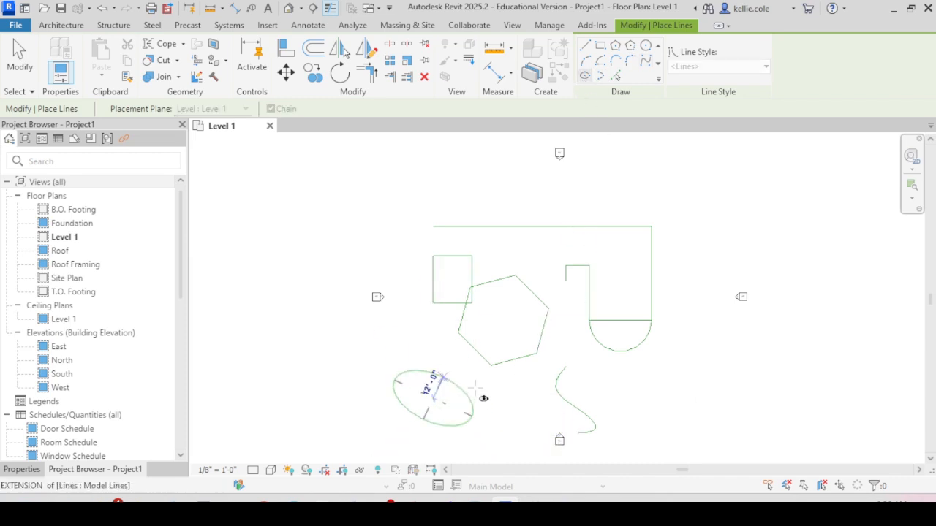
{"action": "left_click", "coordinate": [483, 398]}
{"action": "key", "text": "Escape"}
{"action": "key", "text": "Escape"}
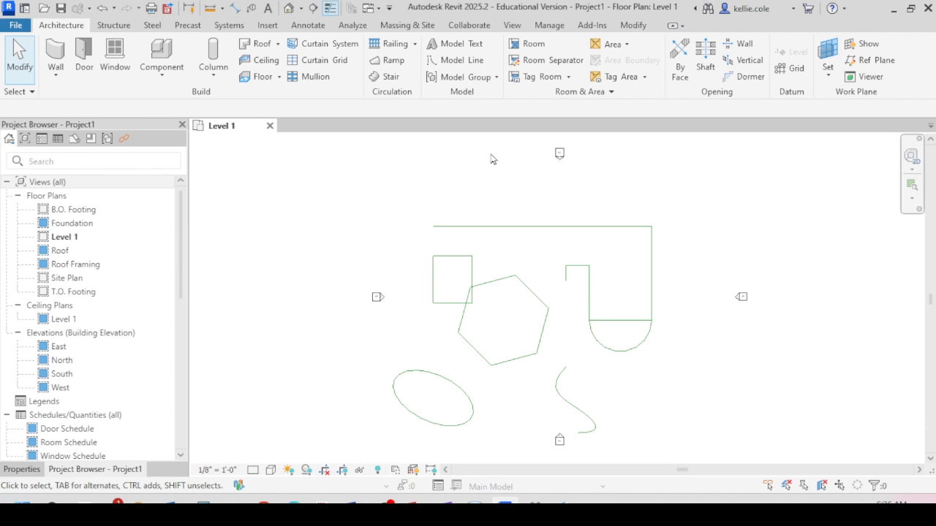
- Draw a horizontal model line exactly 25' long above the start of the long line
{"action": "key", "text": "l"}
{"action": "key", "text": "i"}
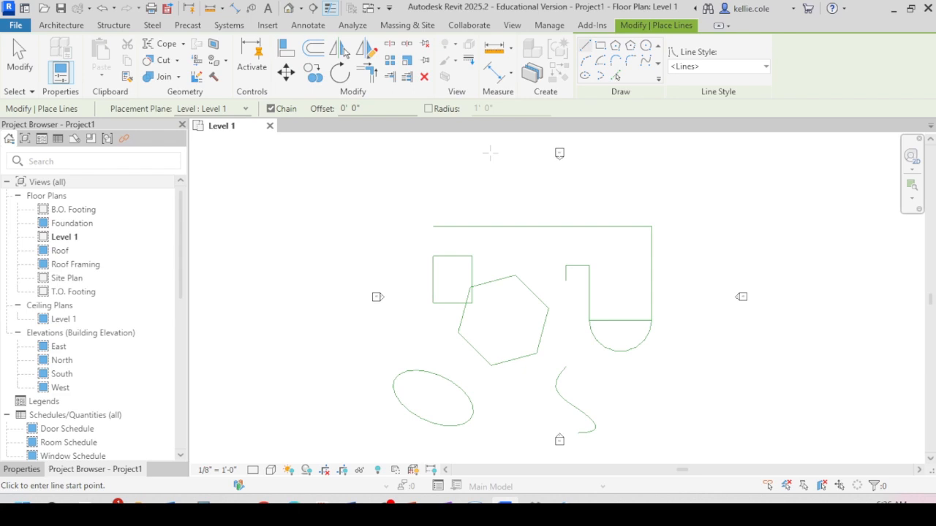
{"action": "left_click", "coordinate": [413, 188]}
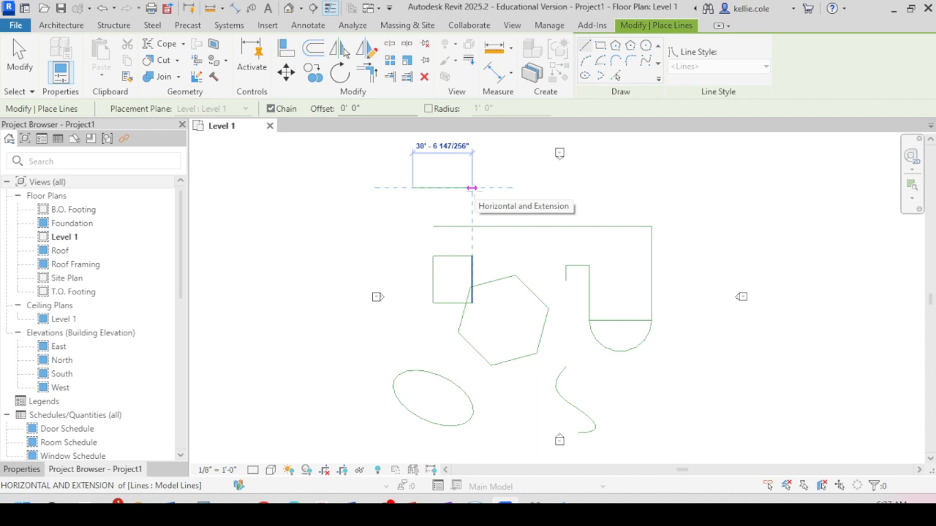
{"action": "type", "text": "25"}
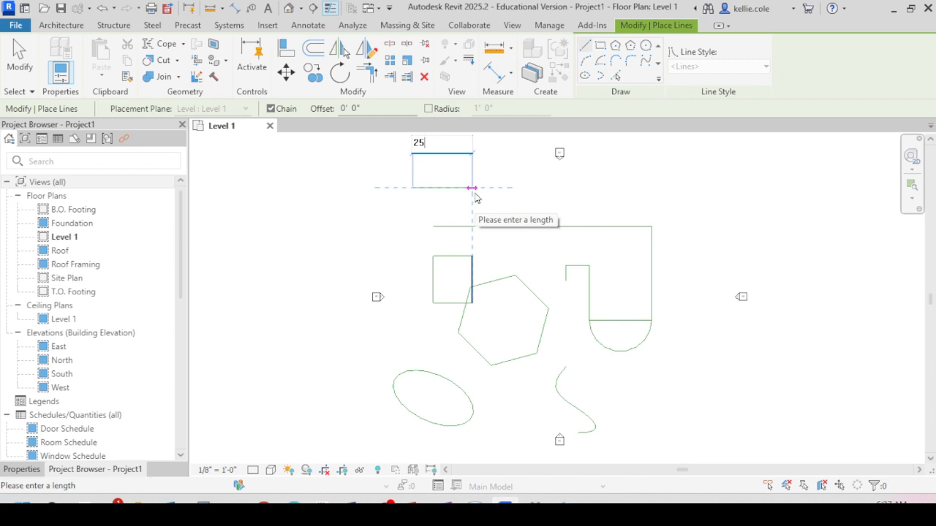
{"action": "type", "text": "'"}
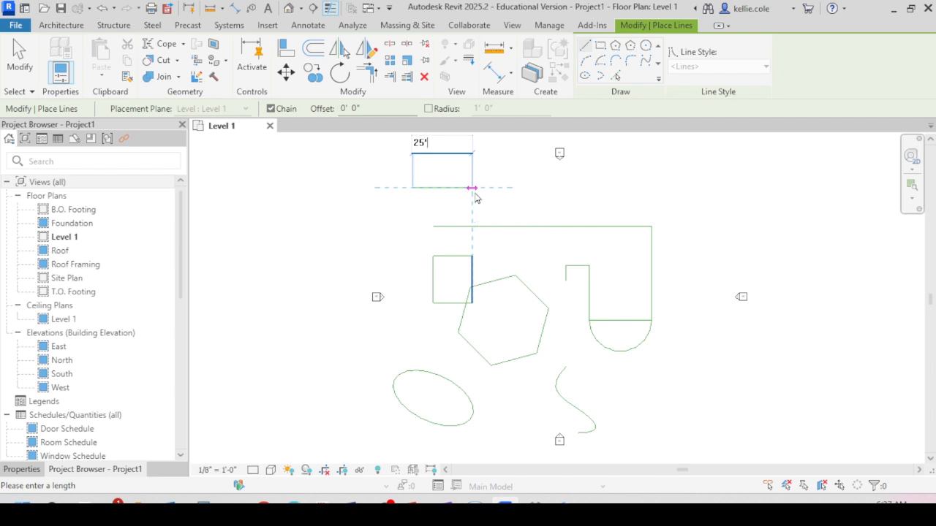
{"action": "key", "text": "Return"}
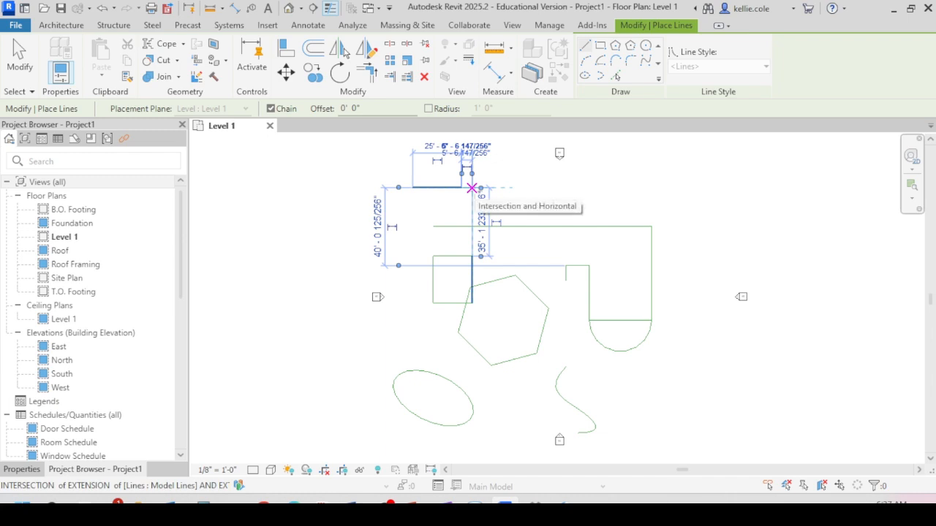
{"action": "key", "text": "Escape"}
{"action": "key", "text": "Escape"}
- Select the topmost short horizontal line to check its length dimension, and clear the selection
{"action": "scroll", "coordinate": [451, 212], "scroll_direction": "up", "scroll_amount": 5}
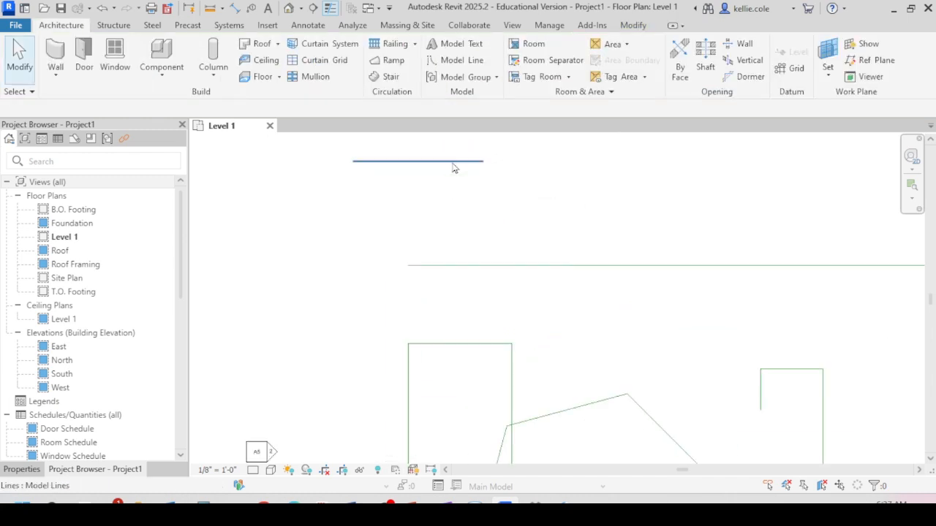
{"action": "left_click", "coordinate": [455, 160]}
{"action": "scroll", "coordinate": [563, 231], "scroll_direction": "down", "scroll_amount": 2}
{"action": "middle_click_drag", "start_coordinate": [589, 199], "coordinate": [519, 247]}
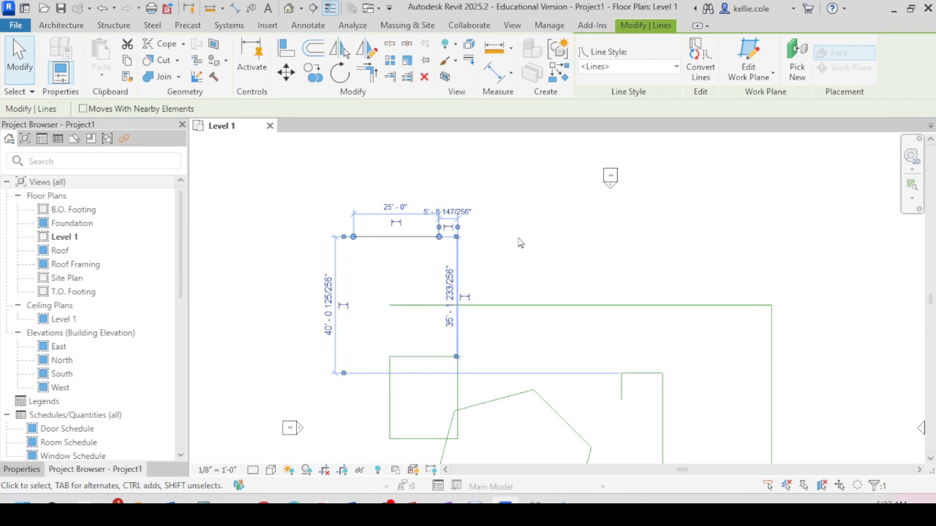
{"action": "left_click", "coordinate": [519, 243]}
{"action": "scroll", "coordinate": [504, 219], "scroll_direction": "down", "scroll_amount": 5}
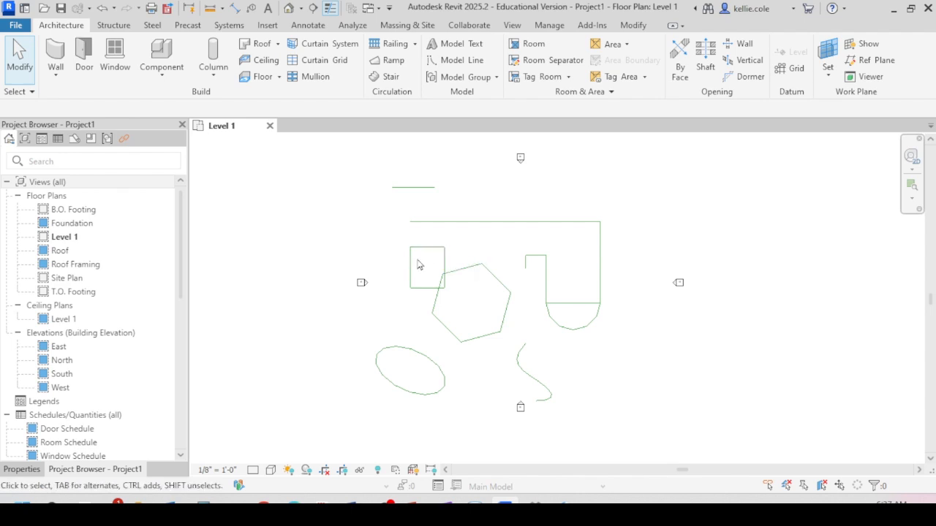
- Select all six sides of the hexagon with a selection window that encloses only the hexagon completely
{"action": "left_click_drag", "start_coordinate": [417, 254], "coordinate": [518, 353]}
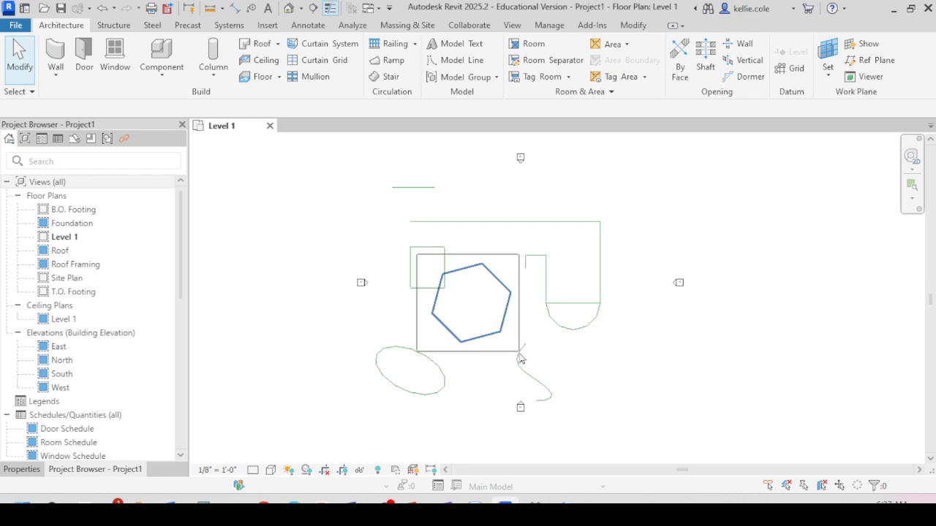
{"action": "left_click_drag", "start_coordinate": [520, 358], "coordinate": [521, 357]}
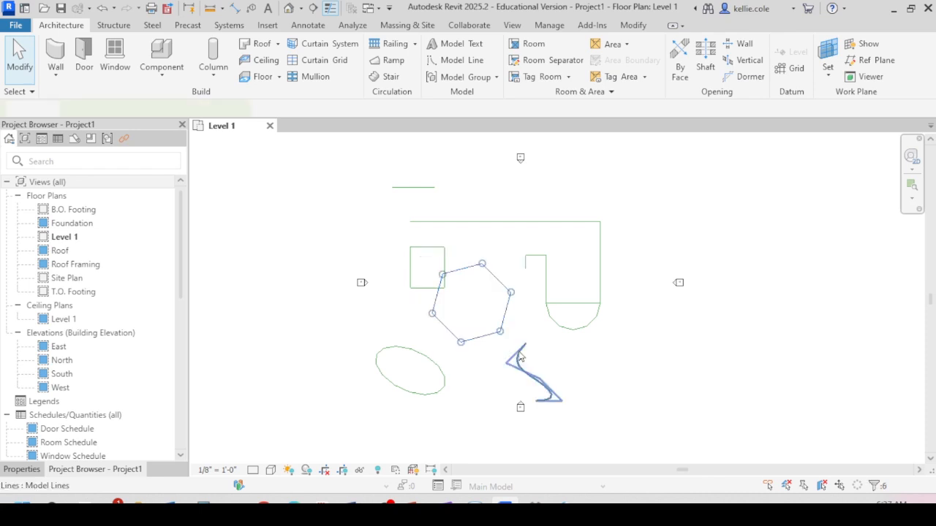
- Reselect the hexagon with a window that encloses only its sides completely, and clear the selection
{"action": "left_click", "coordinate": [611, 333]}
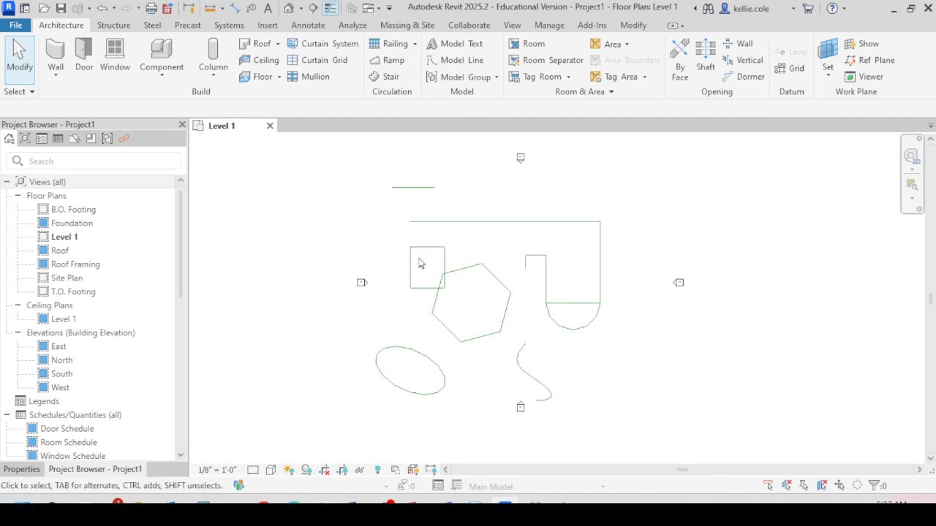
{"action": "left_click_drag", "start_coordinate": [415, 254], "coordinate": [517, 349]}
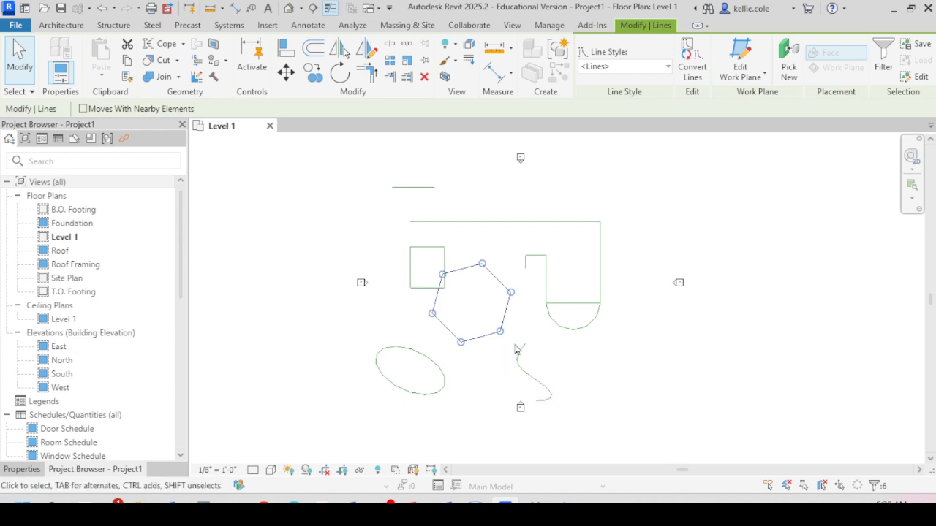
{"action": "key", "text": "Escape"}
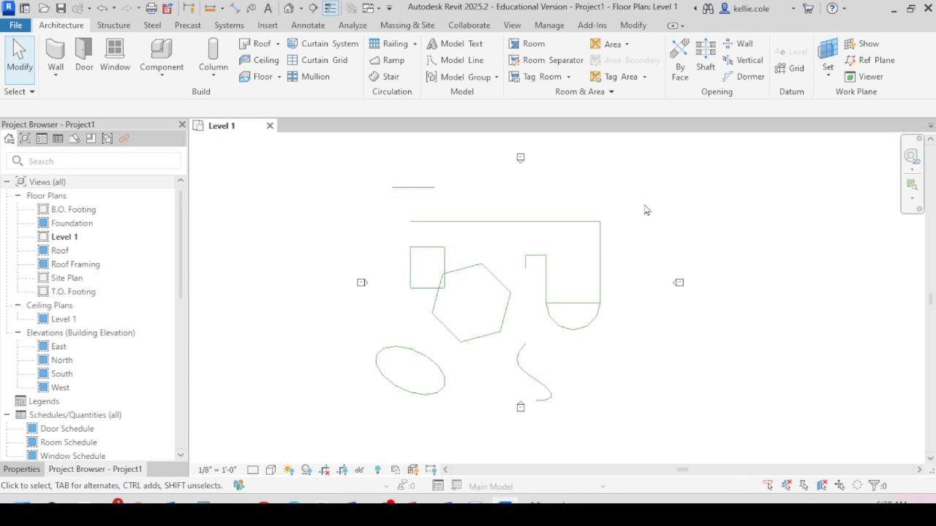
- Select the hexagon together with the rectangle sides touched by a crossing selection window
{"action": "left_click_drag", "start_coordinate": [640, 201], "coordinate": [624, 237]}
{"action": "left_click_drag", "start_coordinate": [420, 255], "coordinate": [518, 356]}
{"action": "left_click", "coordinate": [497, 240]}
{"action": "left_click_drag", "start_coordinate": [517, 240], "coordinate": [432, 352]}
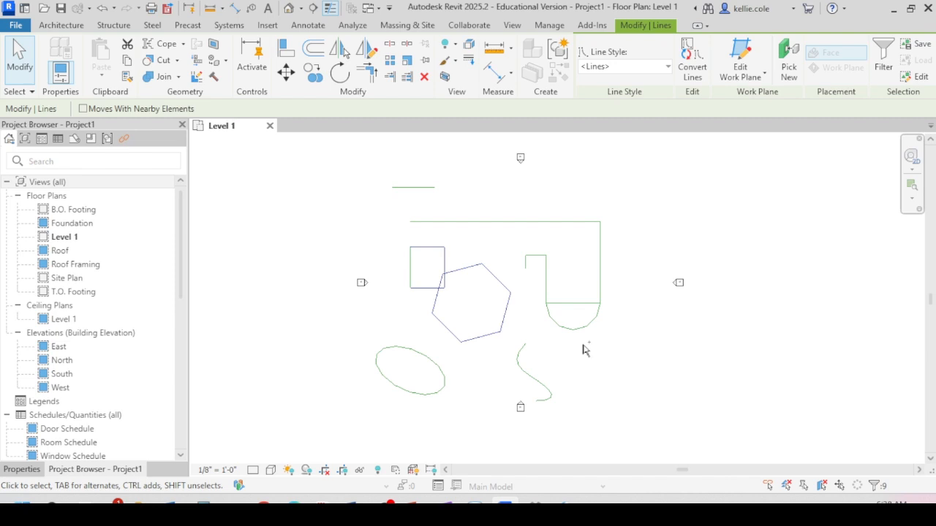
{"action": "scroll", "coordinate": [351, 227], "scroll_direction": "down", "scroll_amount": 2}
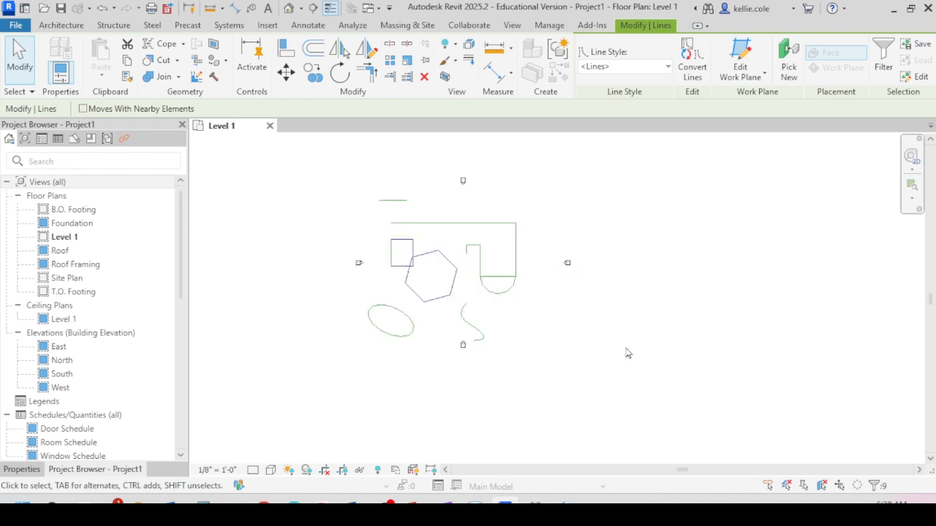
{"action": "key", "text": "c"}
{"action": "key", "text": "m"}
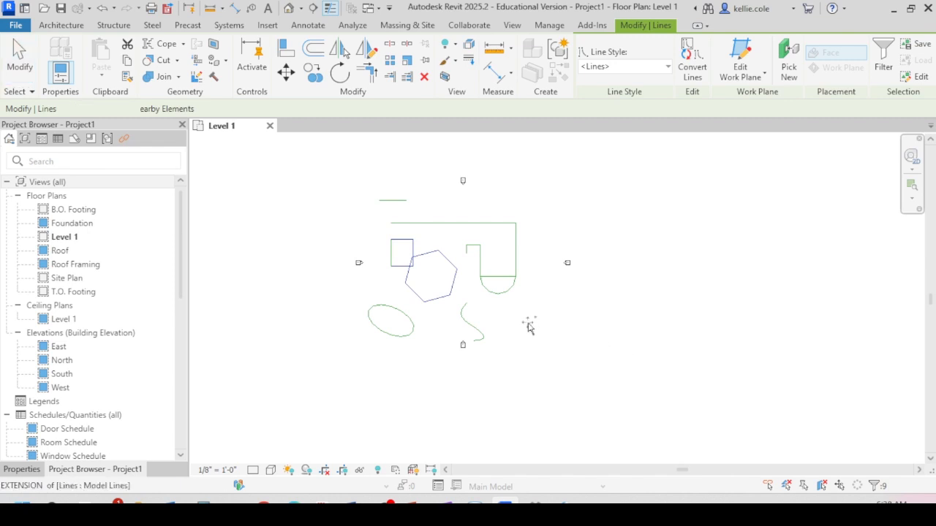
{"action": "left_click", "coordinate": [600, 338]}
{"action": "key", "text": "Escape"}
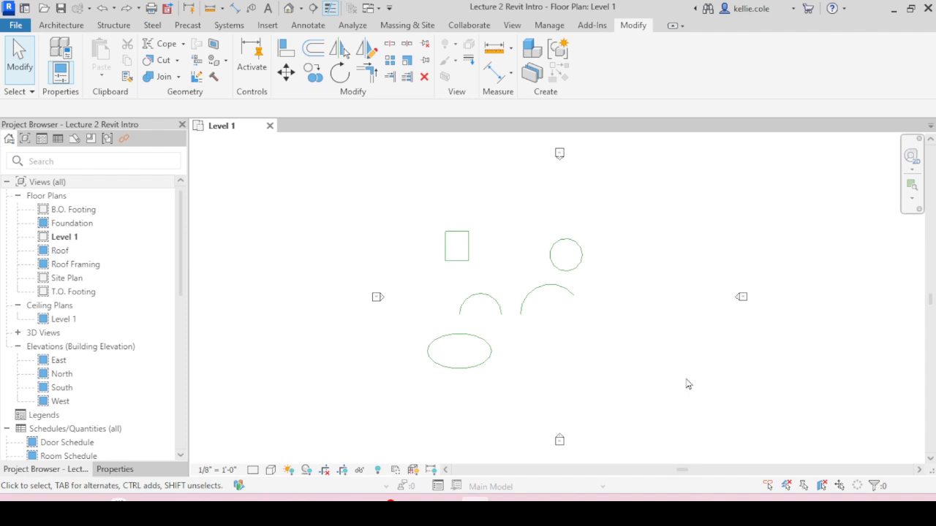
- Start a new in-place component in the Casework category and accept its default name
{"action": "key", "text": "c"}
{"action": "key", "text": "m"}
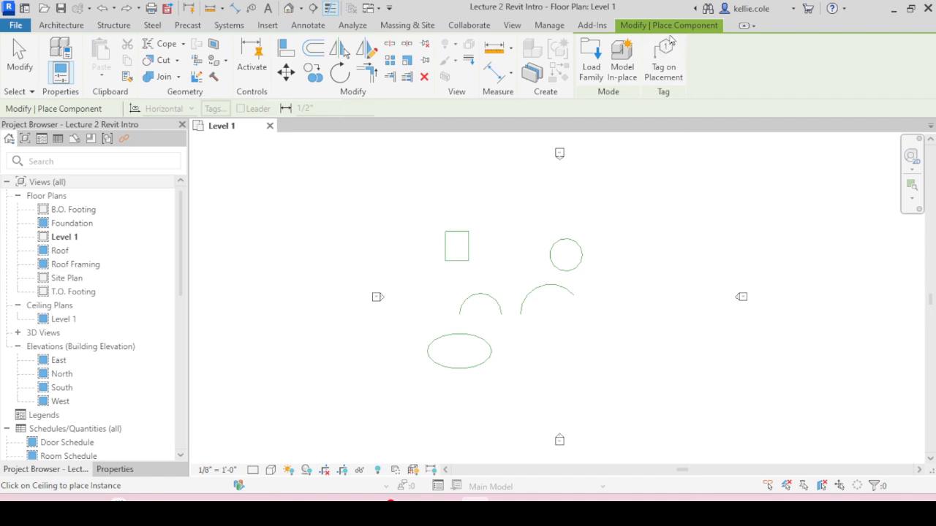
{"action": "left_click", "coordinate": [616, 79]}
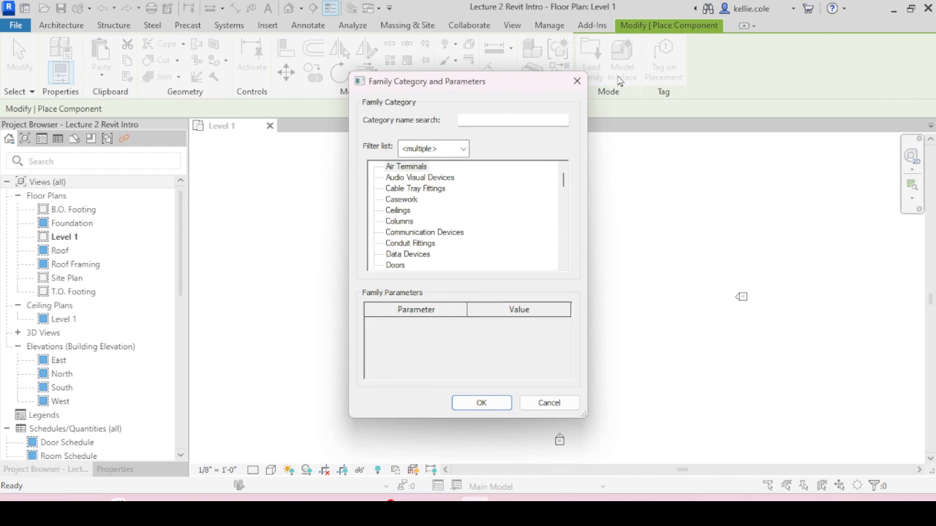
{"action": "left_click", "coordinate": [406, 202]}
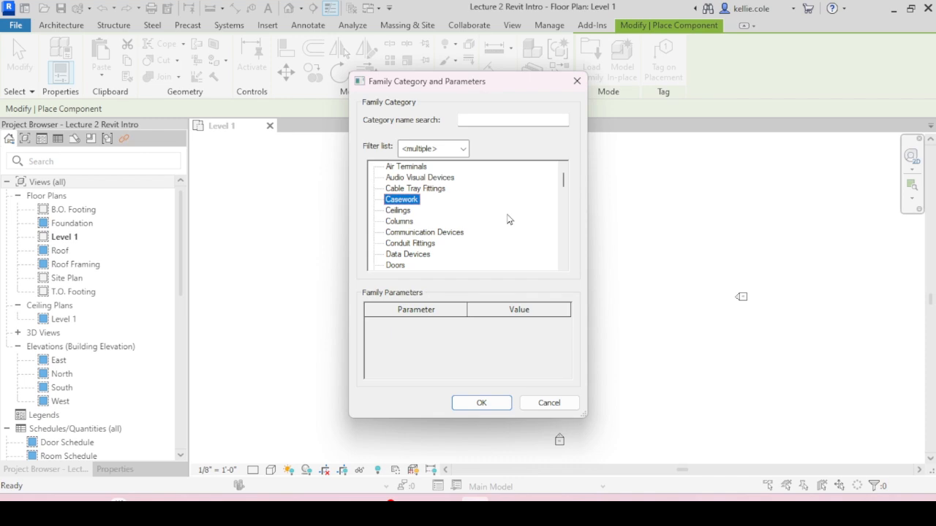
{"action": "left_click", "coordinate": [483, 403]}
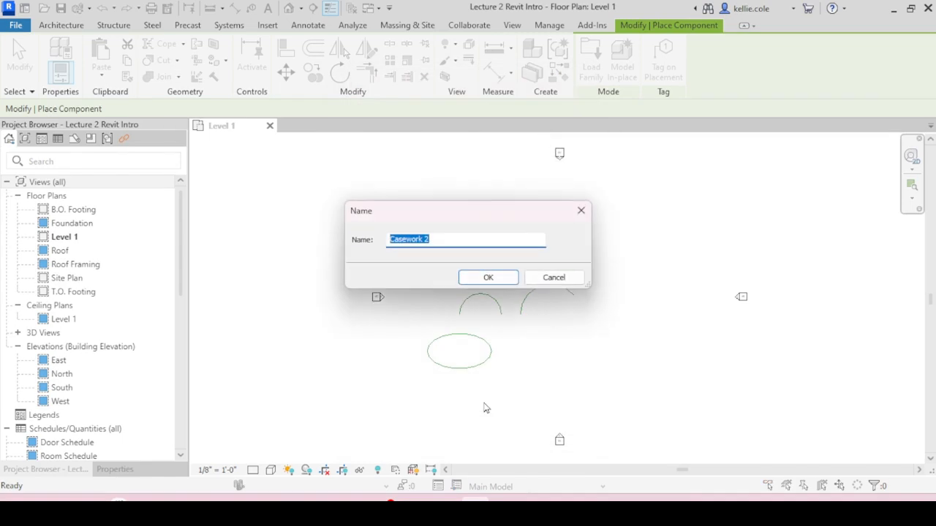
{"action": "left_click", "coordinate": [503, 281]}
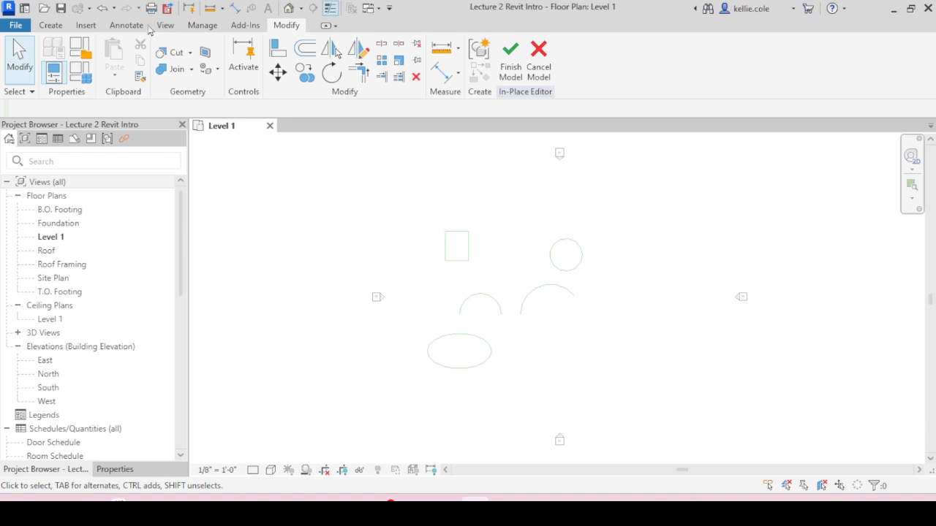
- Extrude a rectangle about 24' by 20' to a depth of 10' below the larger arc, and finish the in-place model
{"action": "left_click", "coordinate": [50, 26]}
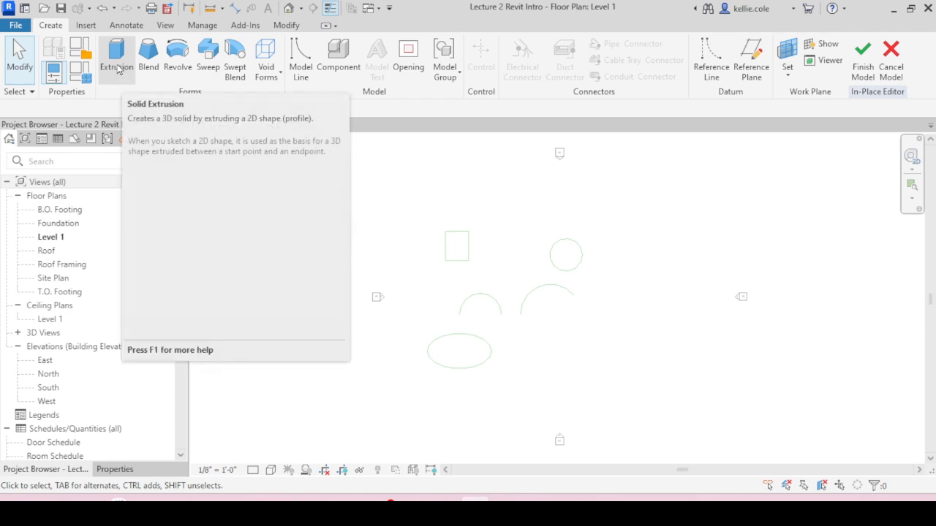
{"action": "left_click", "coordinate": [119, 81]}
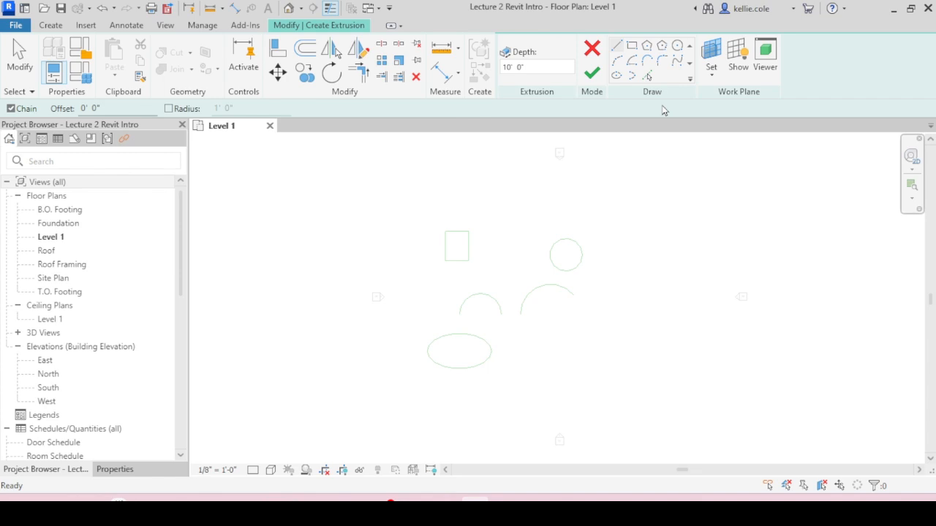
{"action": "left_click", "coordinate": [631, 45]}
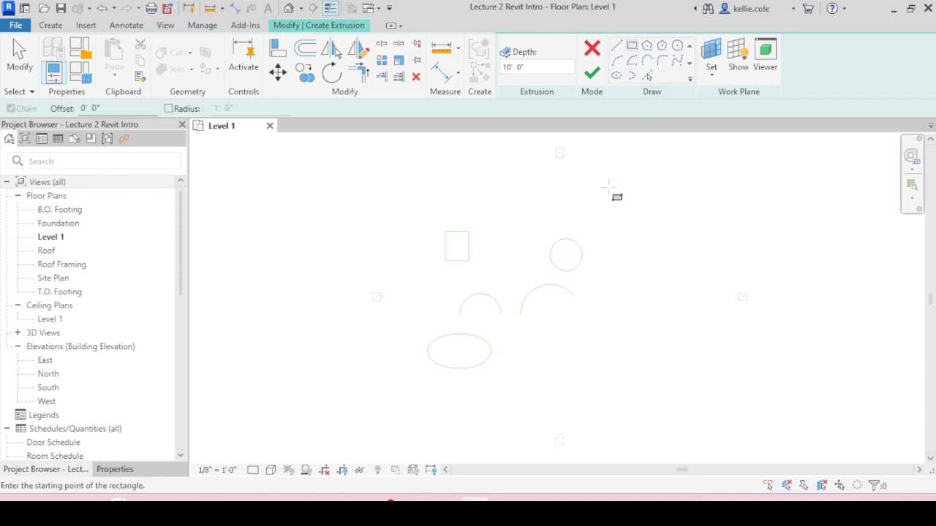
{"action": "left_click", "coordinate": [539, 342]}
{"action": "left_click", "coordinate": [585, 381]}
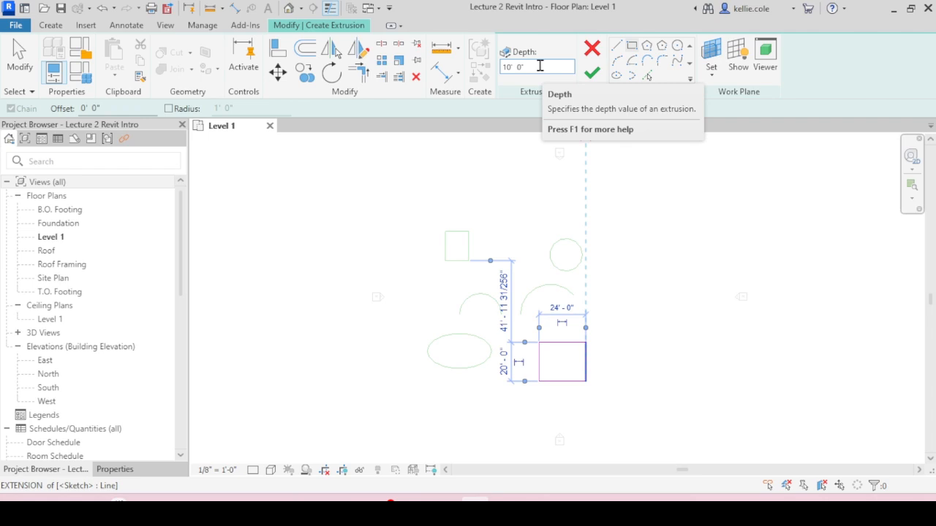
{"action": "left_click", "coordinate": [592, 72]}
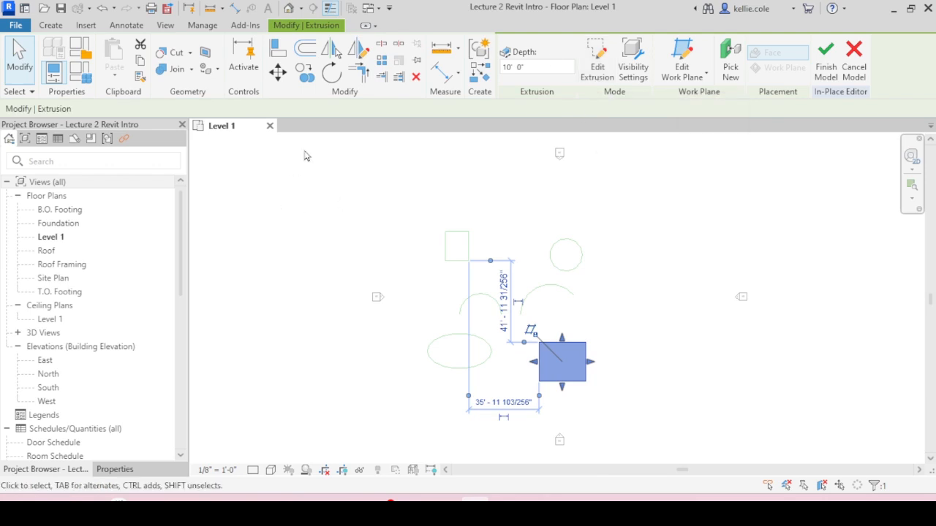
{"action": "left_click", "coordinate": [826, 60]}
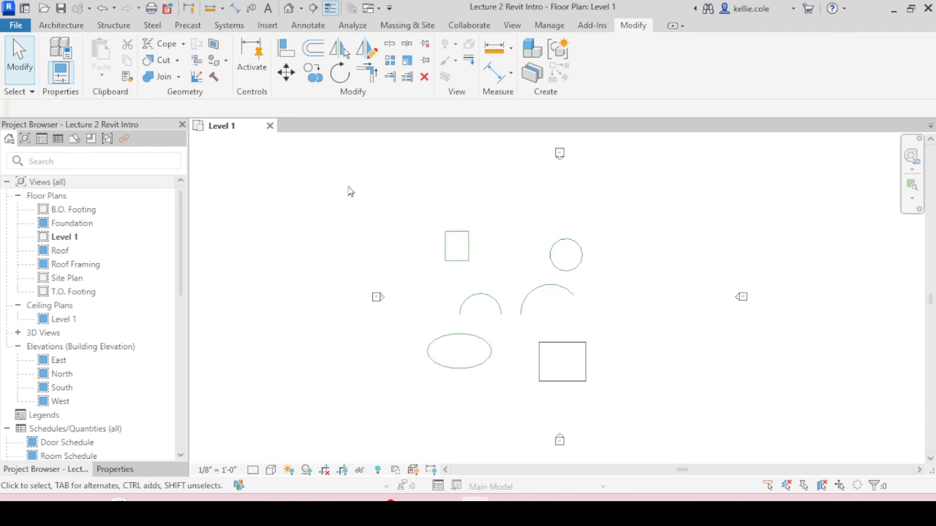
- Open the default 3D view and switch between it and the Level 1 plan to examine the extruded box
{"action": "left_click", "coordinate": [289, 9]}
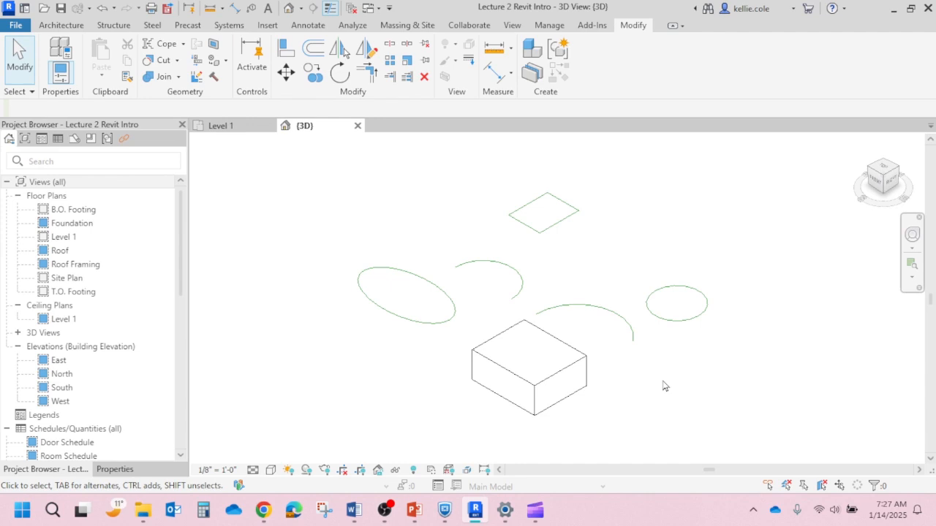
{"action": "left_click", "coordinate": [220, 126]}
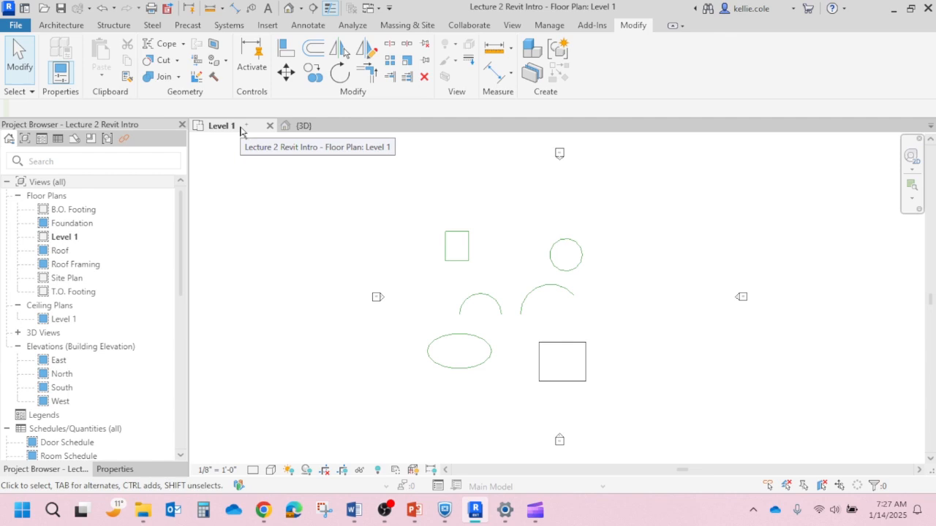
{"action": "key", "text": "ctrl+Tab"}
{"action": "key", "text": "ctrl+Tab"}
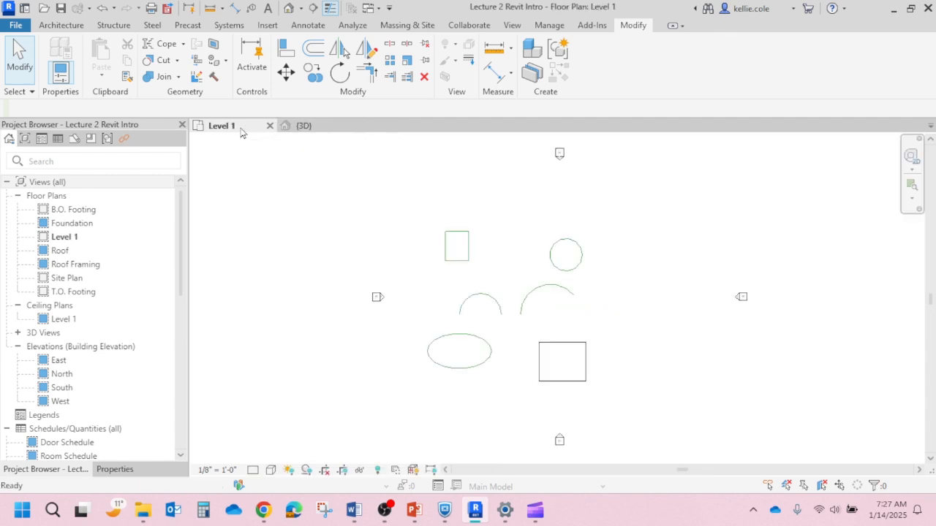
{"action": "key", "text": "ctrl+Tab"}
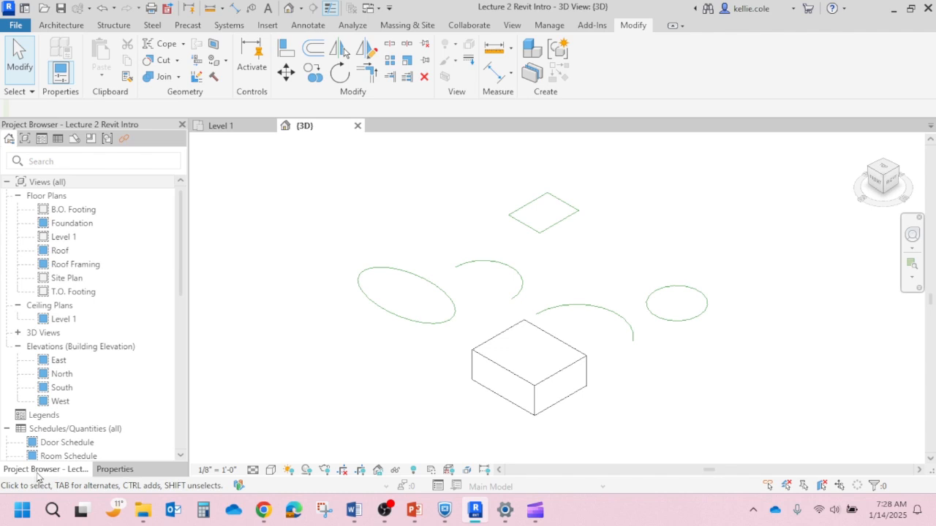
- Collapse Ceiling Plans and Elevations in the project's view list, and leave Floor Plans and 3D Views expanded
{"action": "left_click", "coordinate": [17, 196]}
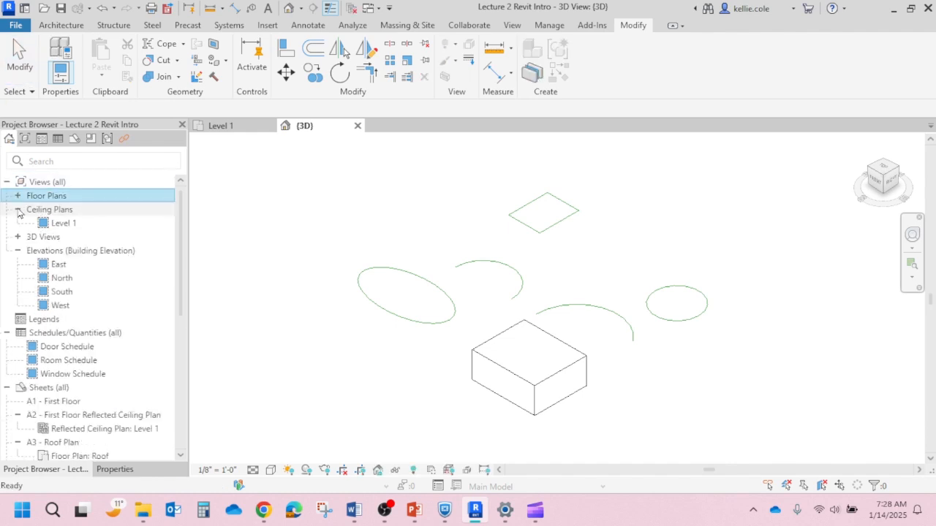
{"action": "left_click", "coordinate": [17, 210]}
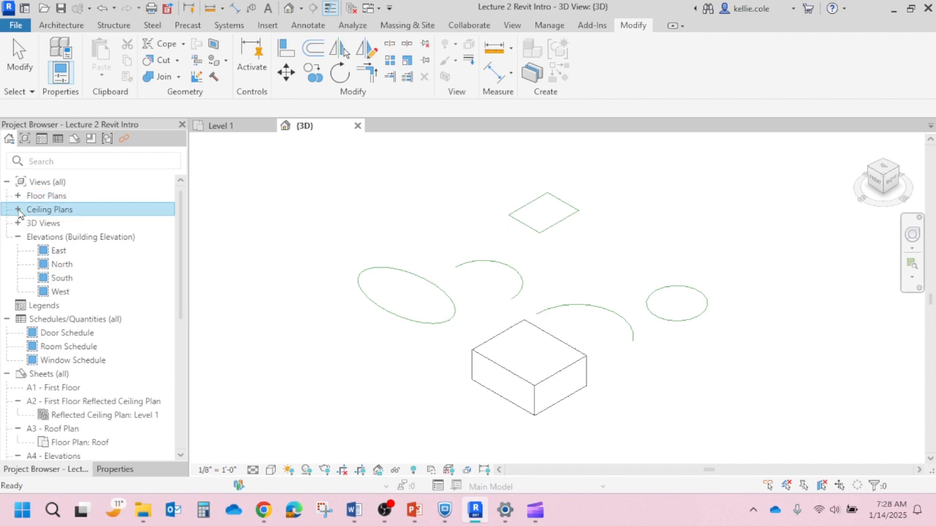
{"action": "left_click", "coordinate": [17, 238]}
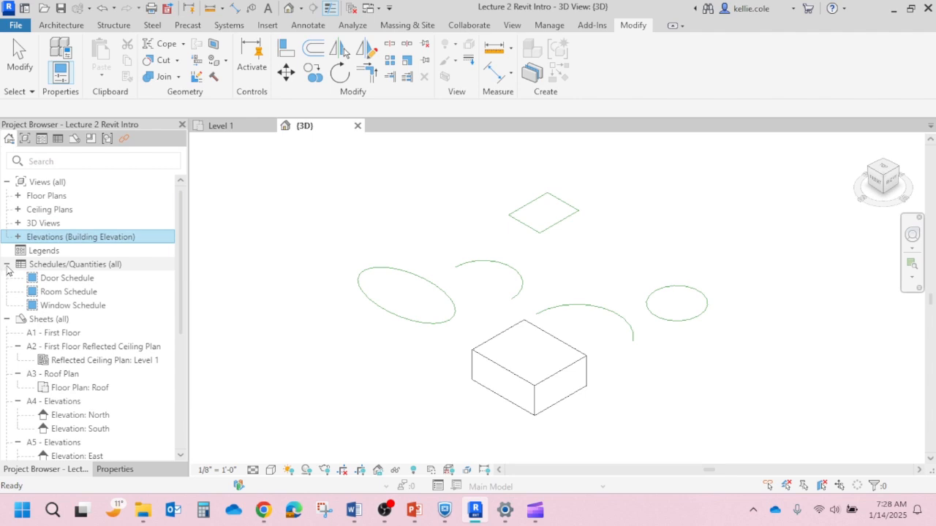
{"action": "left_click", "coordinate": [17, 196]}
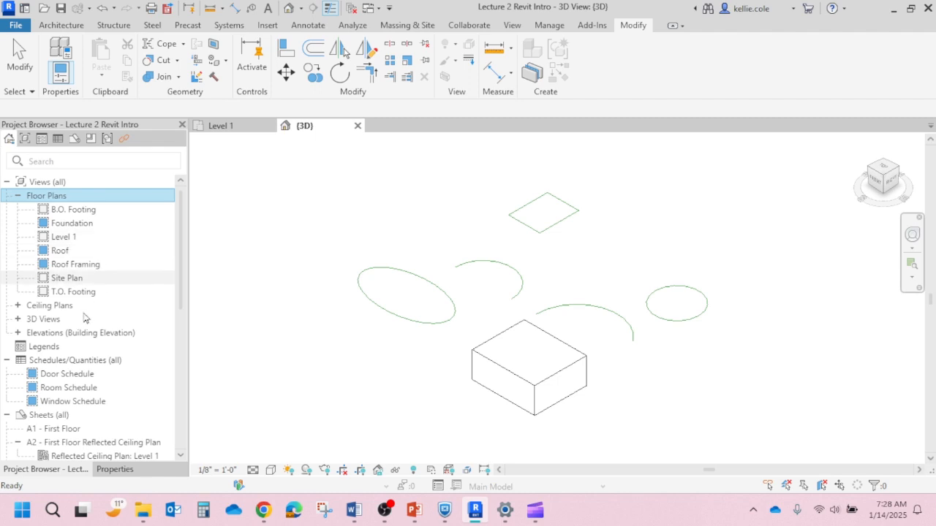
{"action": "left_click", "coordinate": [17, 321]}
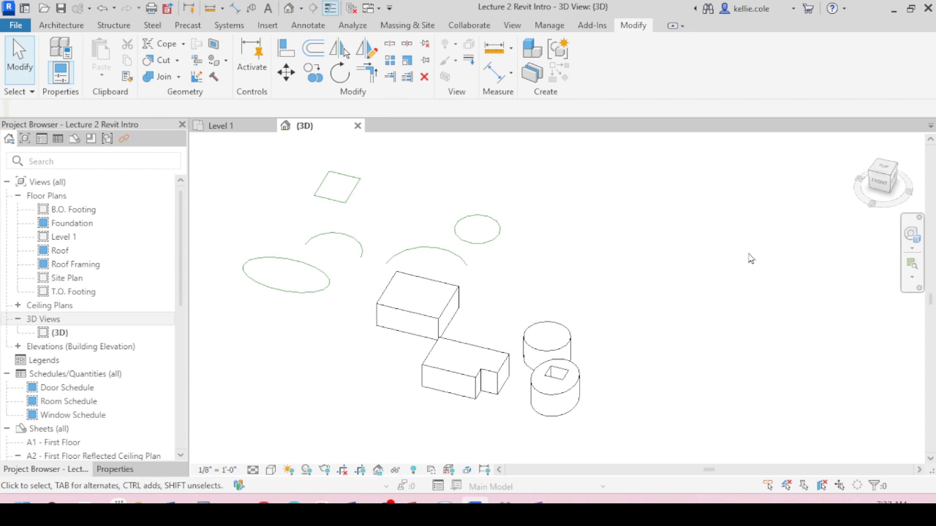
- Select the notched block in 3D to check which solids belong to the same casework component, and clear the selection
{"action": "scroll", "coordinate": [742, 235], "scroll_direction": "down", "scroll_amount": 2}
{"action": "scroll", "coordinate": [510, 392], "scroll_direction": "up", "scroll_amount": 3}
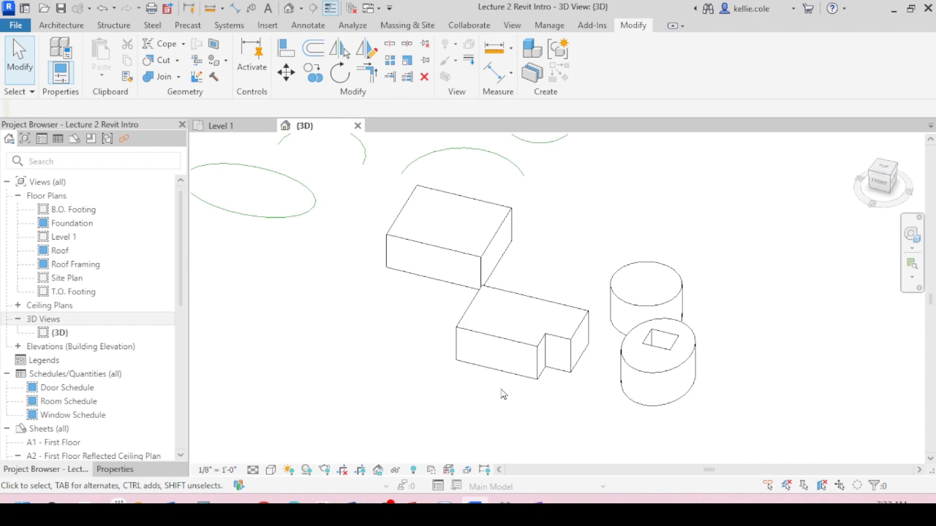
{"action": "left_click", "coordinate": [518, 351]}
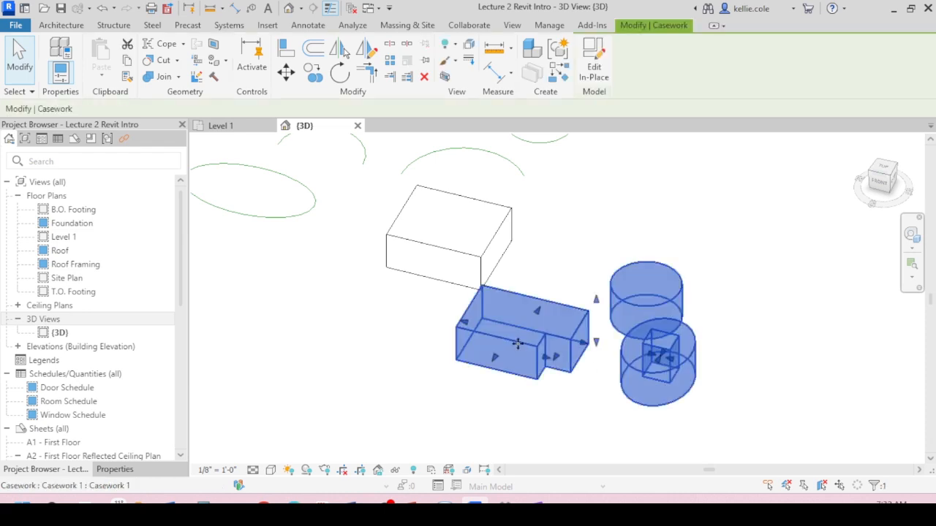
{"action": "left_click", "coordinate": [512, 394]}
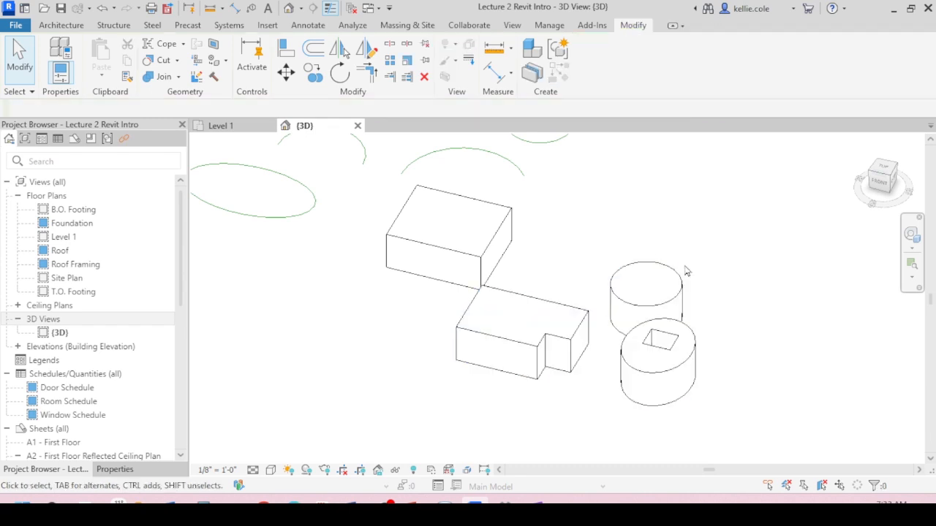
{"action": "scroll", "coordinate": [675, 236], "scroll_direction": "down", "scroll_amount": 3}
{"action": "middle_click_drag", "start_coordinate": [675, 236], "coordinate": [632, 272]}
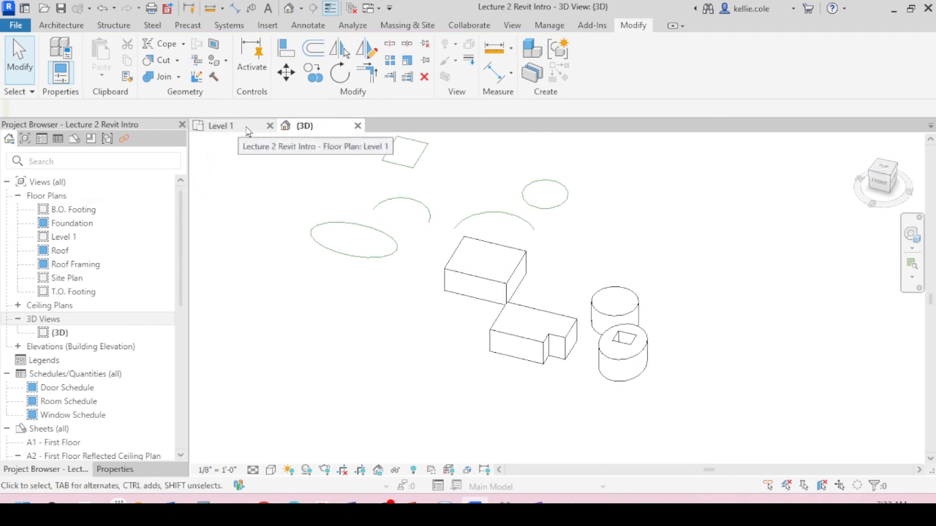
- Start a new in-place component in the Level 1 plan with the Casework category and the name Casework 3
{"action": "left_click", "coordinate": [221, 125]}
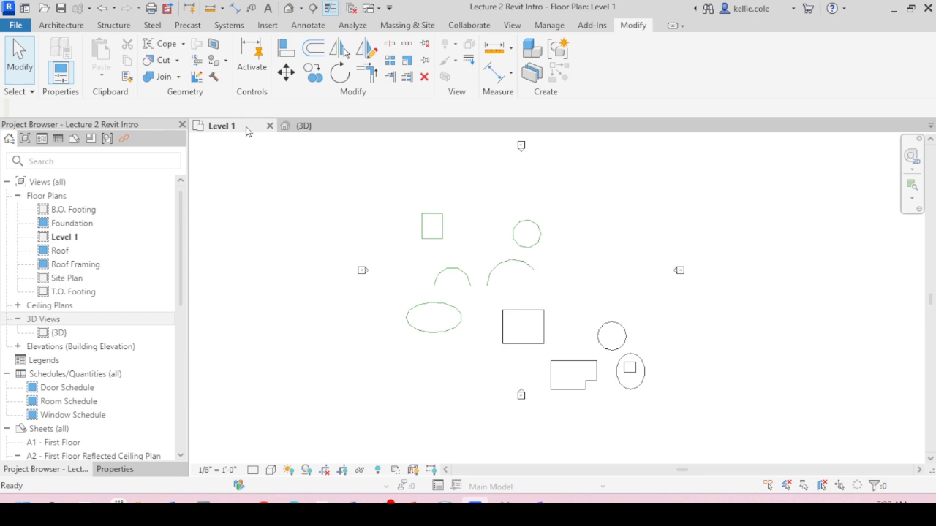
{"action": "key", "text": "c"}
{"action": "key", "text": "m"}
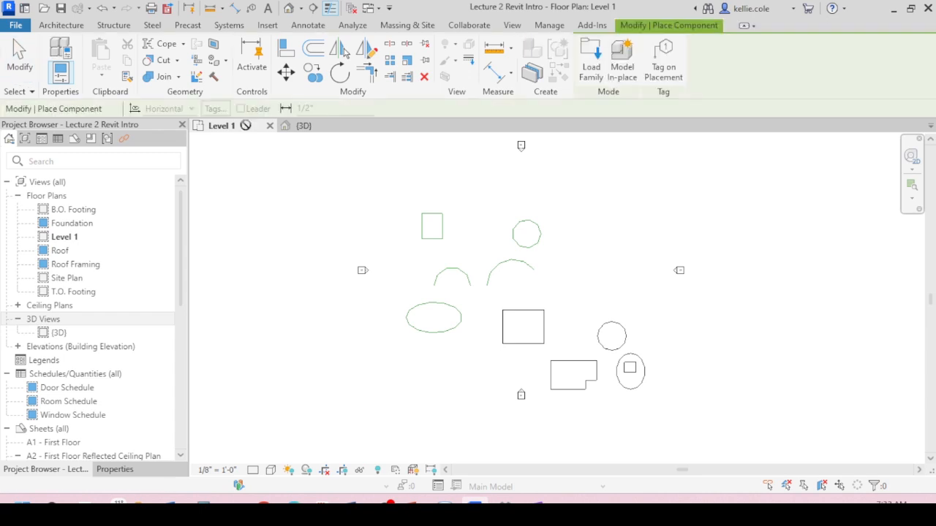
{"action": "left_click", "coordinate": [622, 72]}
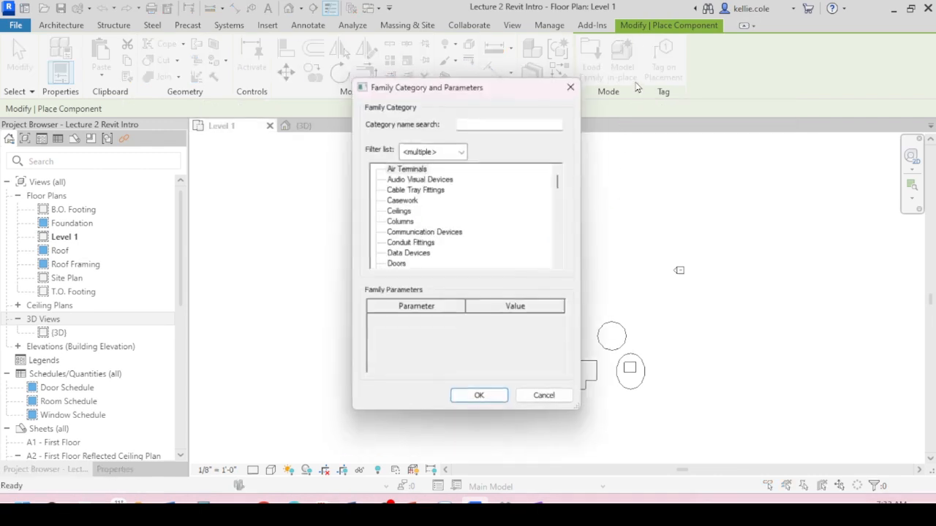
{"action": "left_click", "coordinate": [409, 201]}
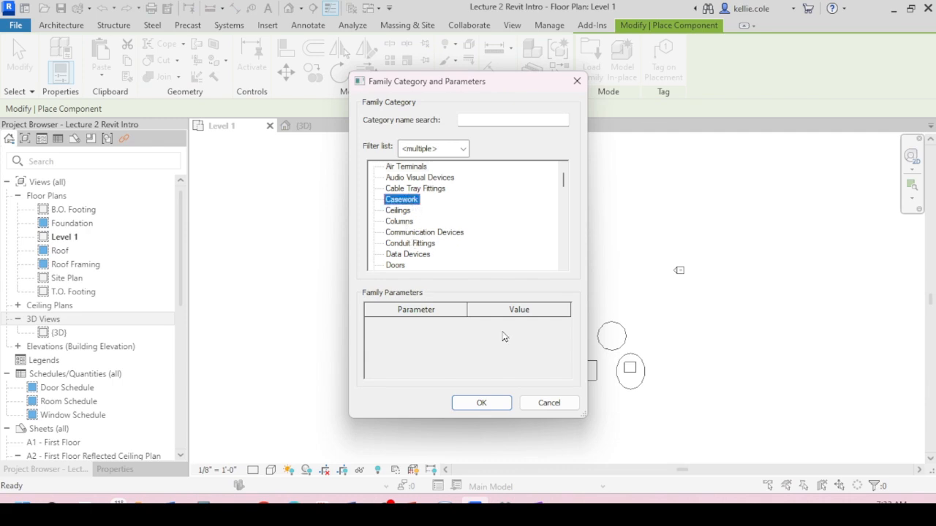
{"action": "left_click", "coordinate": [481, 403]}
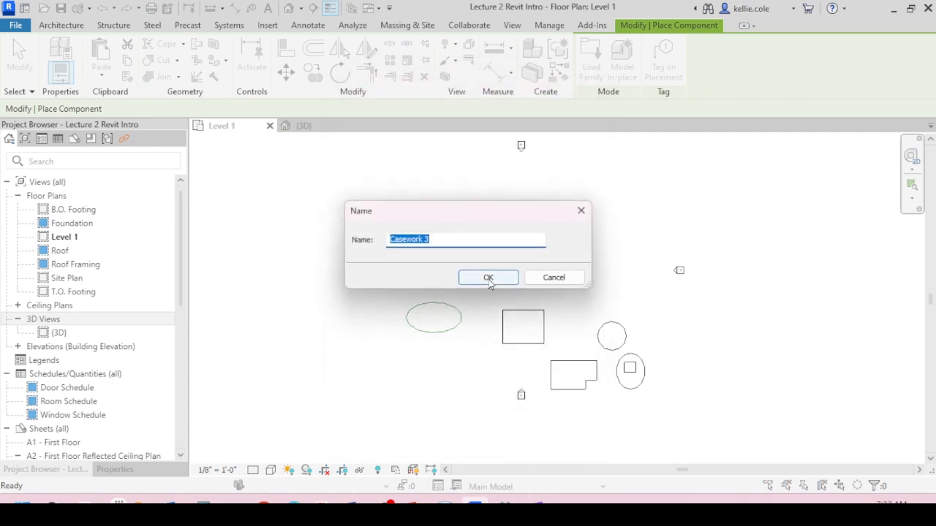
{"action": "left_click", "coordinate": [488, 279]}
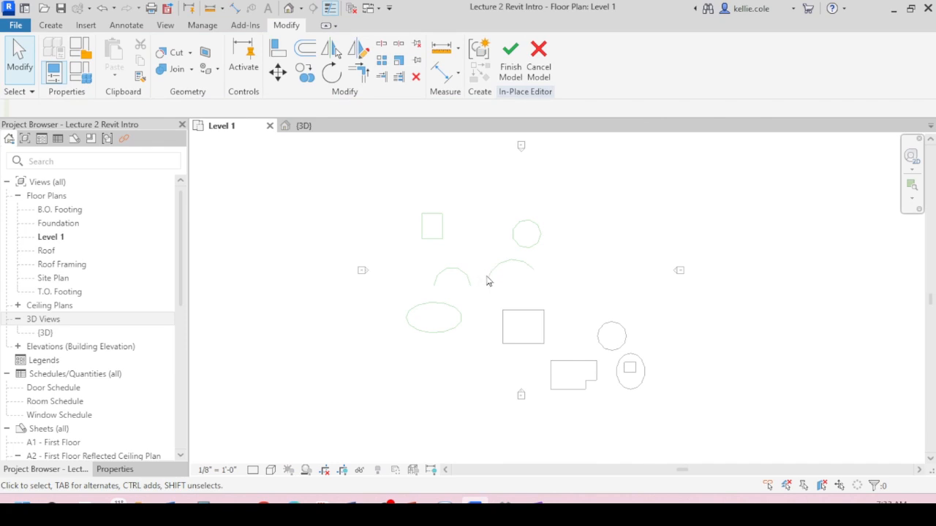
- Extrude a circle of about 11' radius to a depth of 10' below the ellipse
{"action": "left_click", "coordinate": [52, 26]}
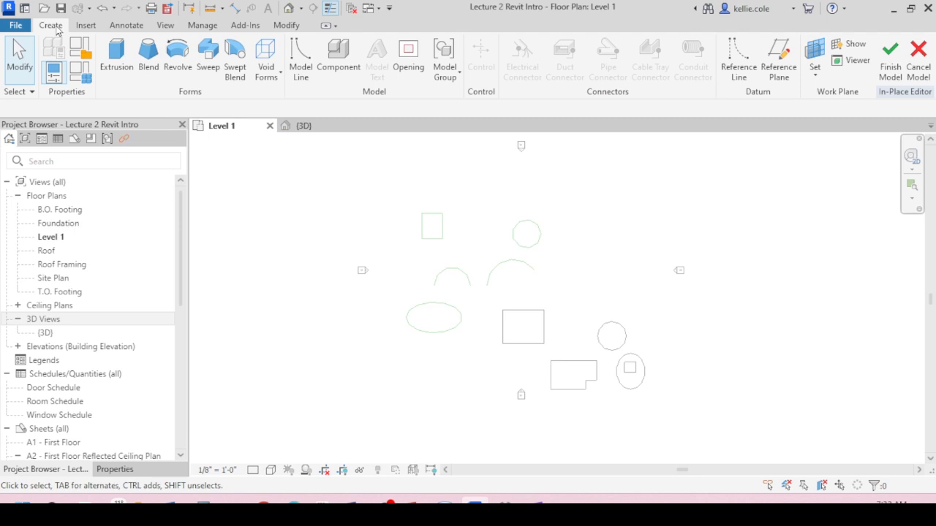
{"action": "left_click", "coordinate": [117, 58]}
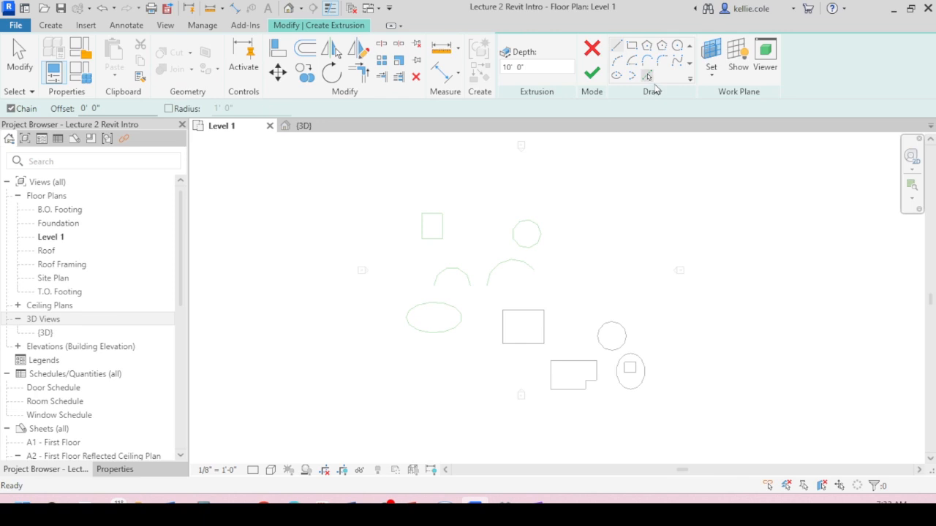
{"action": "left_click", "coordinate": [679, 48]}
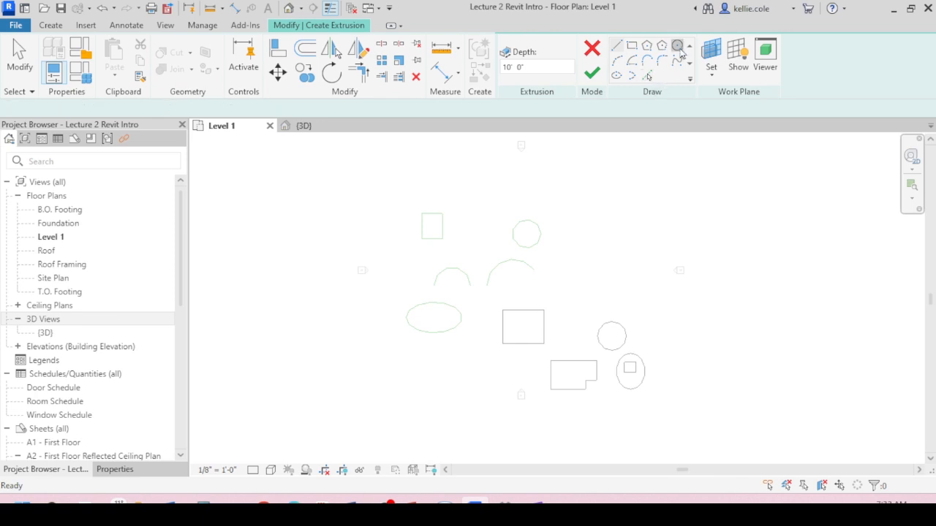
{"action": "left_click", "coordinate": [451, 365]}
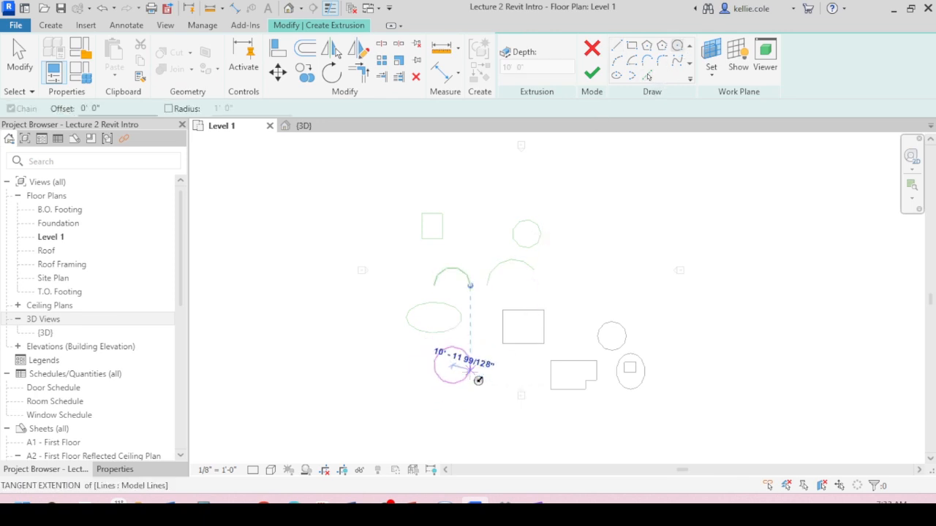
{"action": "left_click", "coordinate": [478, 378]}
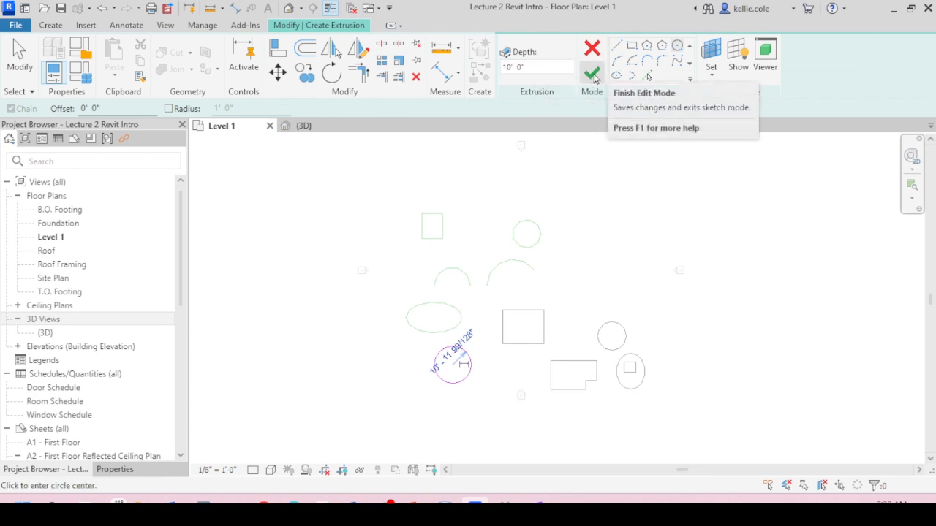
{"action": "left_click", "coordinate": [593, 74]}
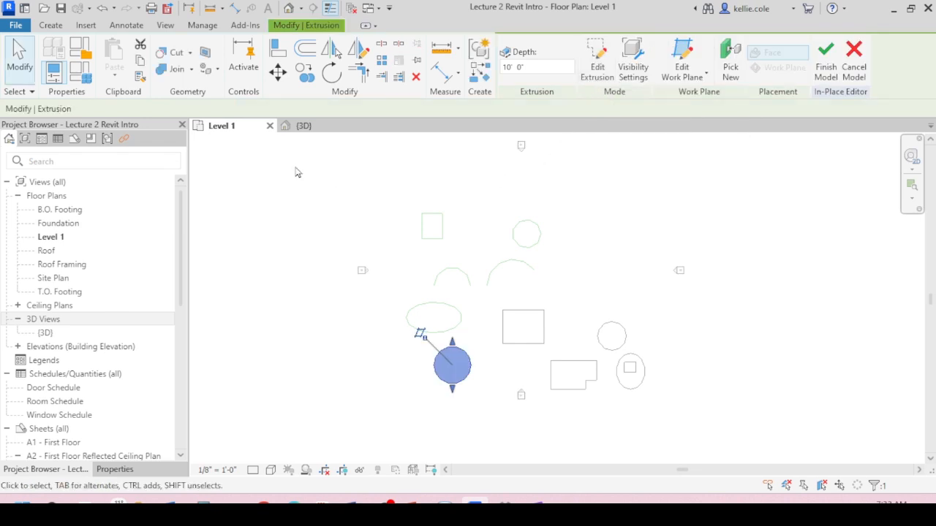
- Create a void extrusion 10' deep from a rectangle about 7' by 6' inside the new circle
{"action": "left_click", "coordinate": [47, 27]}
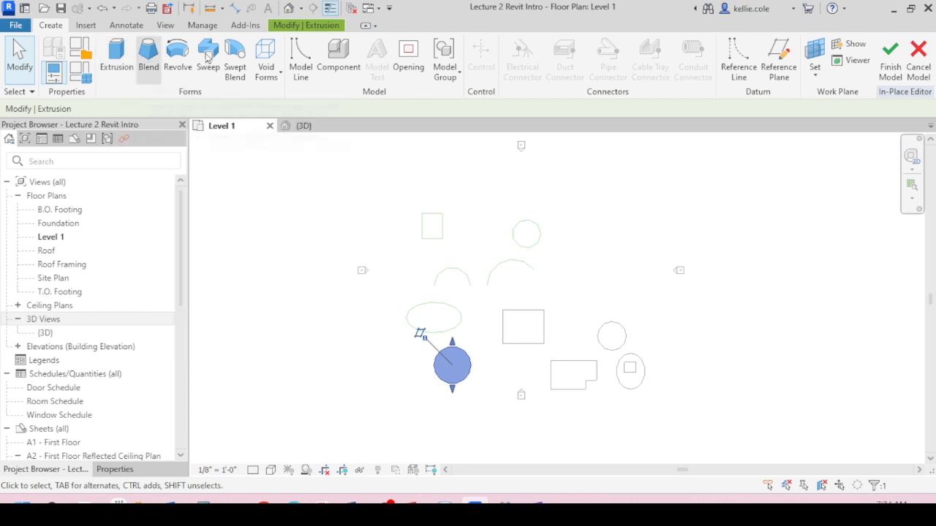
{"action": "left_click", "coordinate": [266, 62]}
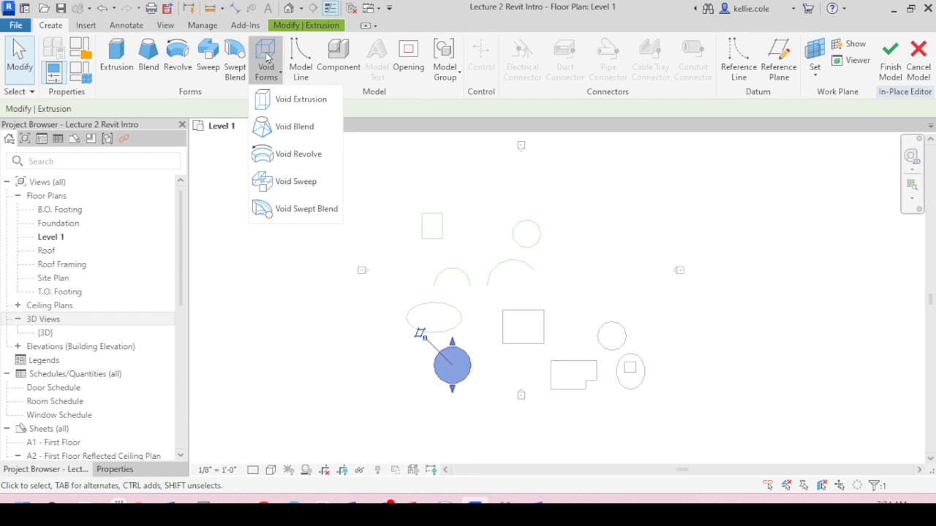
{"action": "left_click", "coordinate": [318, 106]}
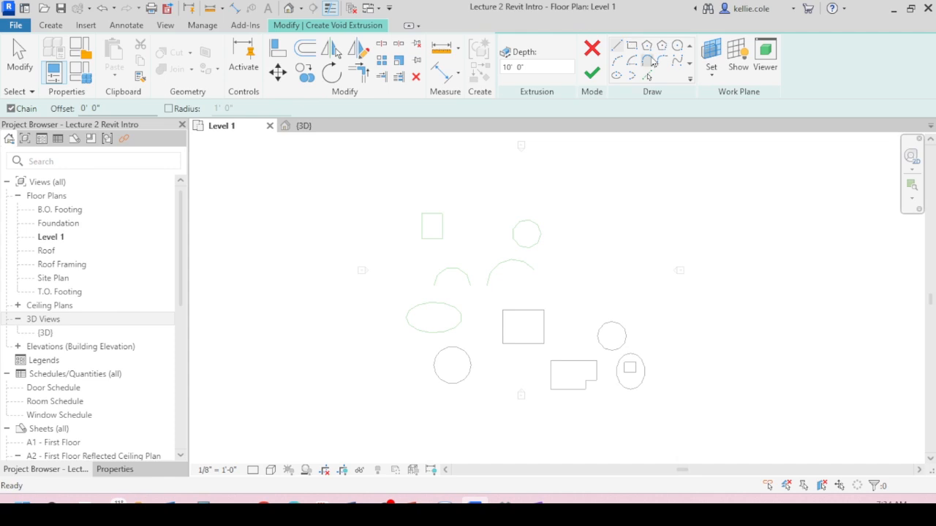
{"action": "left_click", "coordinate": [632, 45]}
{"action": "scroll", "coordinate": [449, 366], "scroll_direction": "up", "scroll_amount": 3}
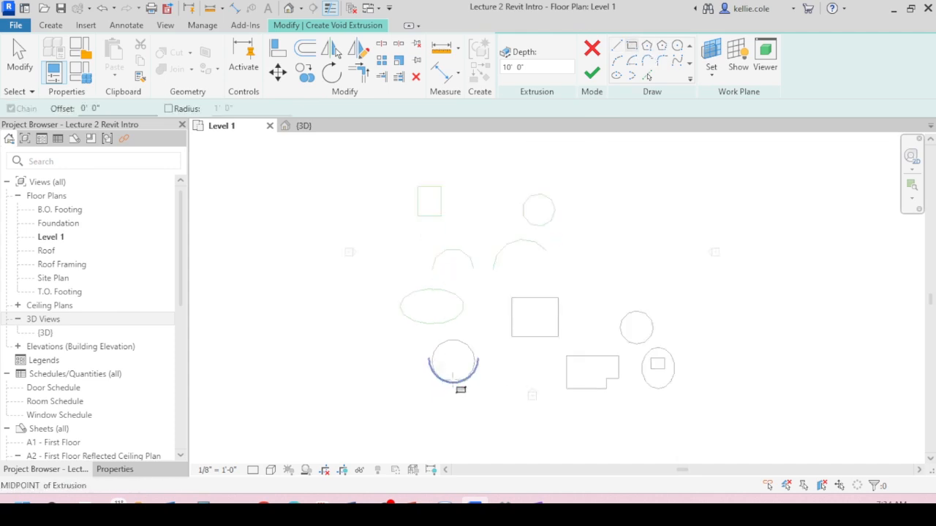
{"action": "left_click", "coordinate": [441, 331]}
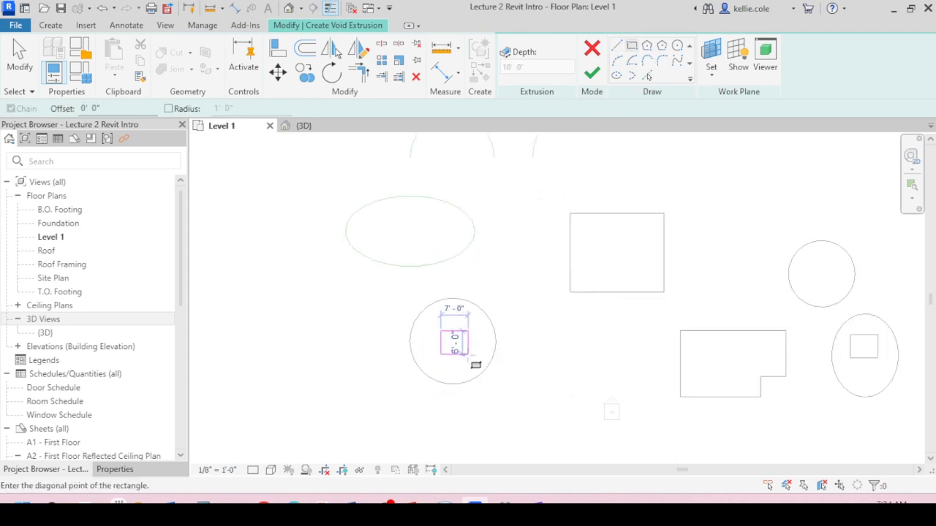
{"action": "left_click", "coordinate": [468, 355]}
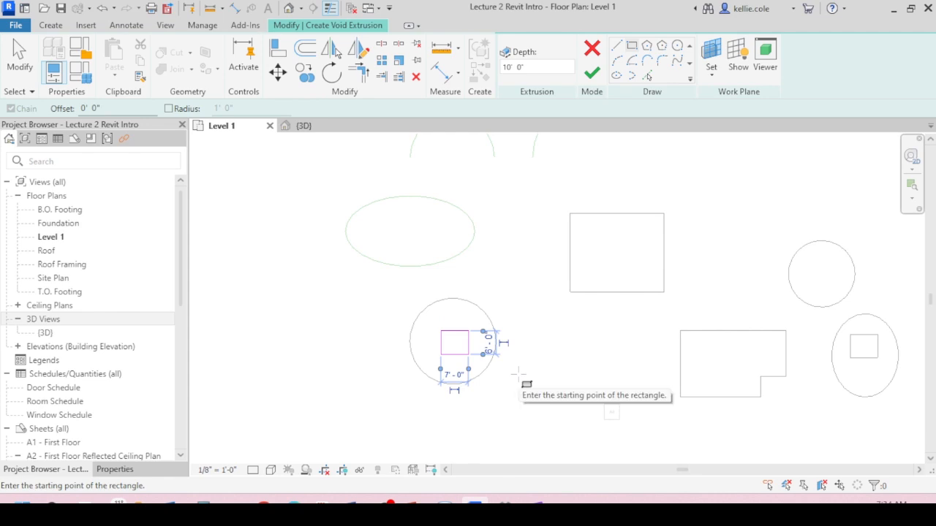
{"action": "left_click", "coordinate": [593, 73]}
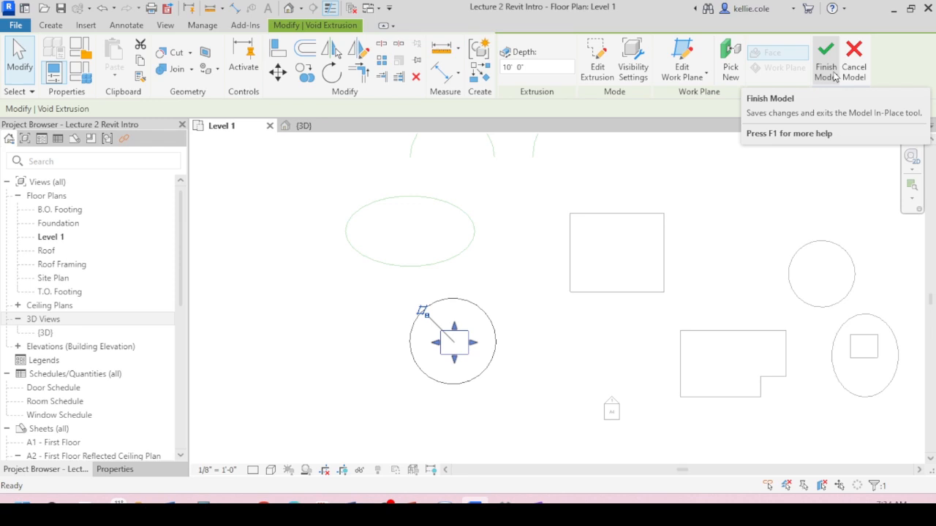
- Switch to the 3D view and stretch the new cylinder downward to a depth of about 22' 7"
{"action": "left_click", "coordinate": [319, 131]}
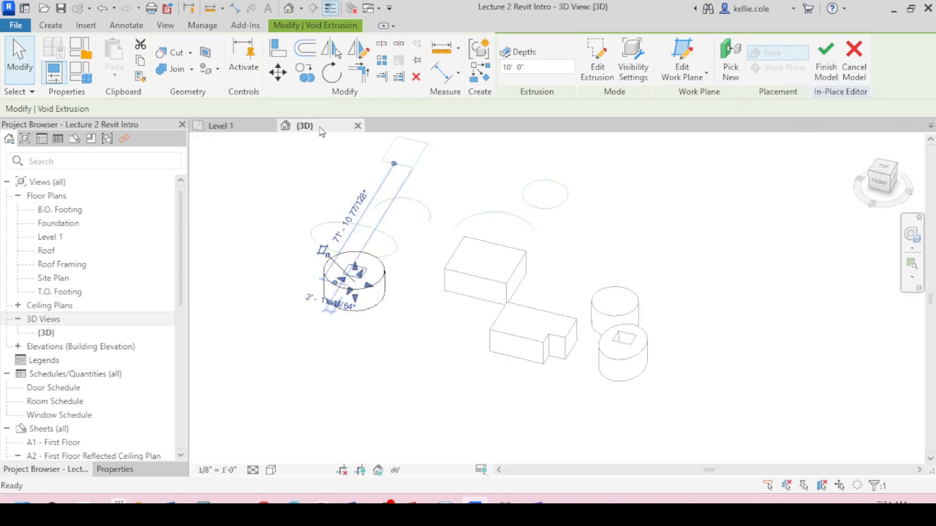
{"action": "scroll", "coordinate": [273, 252], "scroll_direction": "up", "scroll_amount": 5}
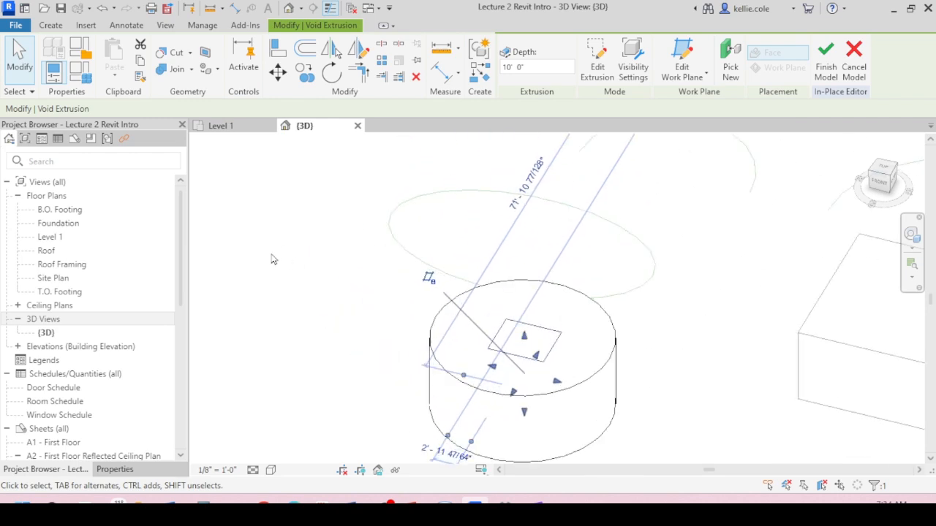
{"action": "key", "text": "Escape"}
{"action": "scroll", "coordinate": [301, 230], "scroll_direction": "down", "scroll_amount": 4}
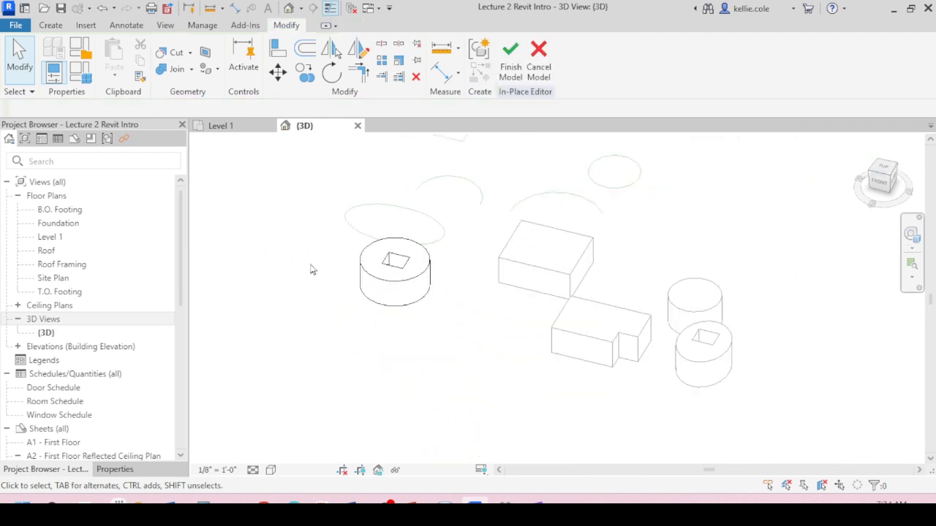
{"action": "scroll", "coordinate": [310, 226], "scroll_direction": "up", "scroll_amount": 2}
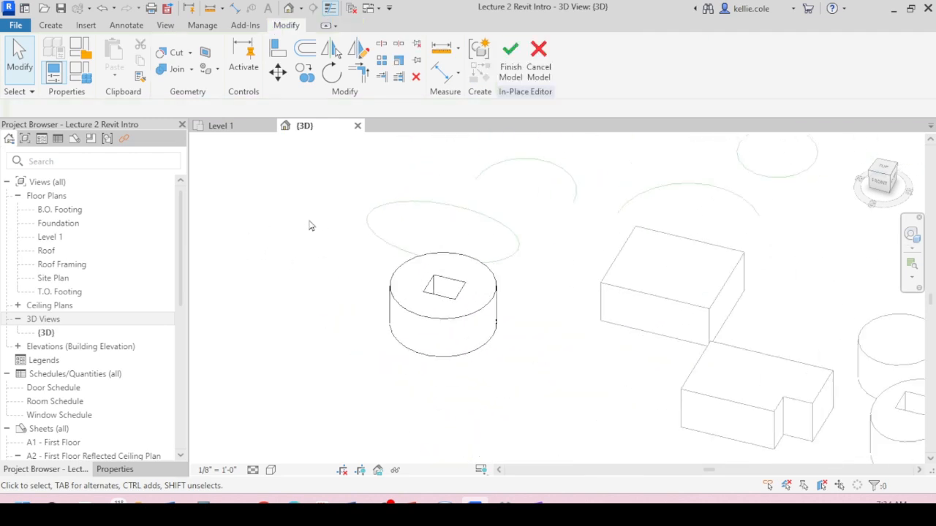
{"action": "left_click", "coordinate": [486, 310]}
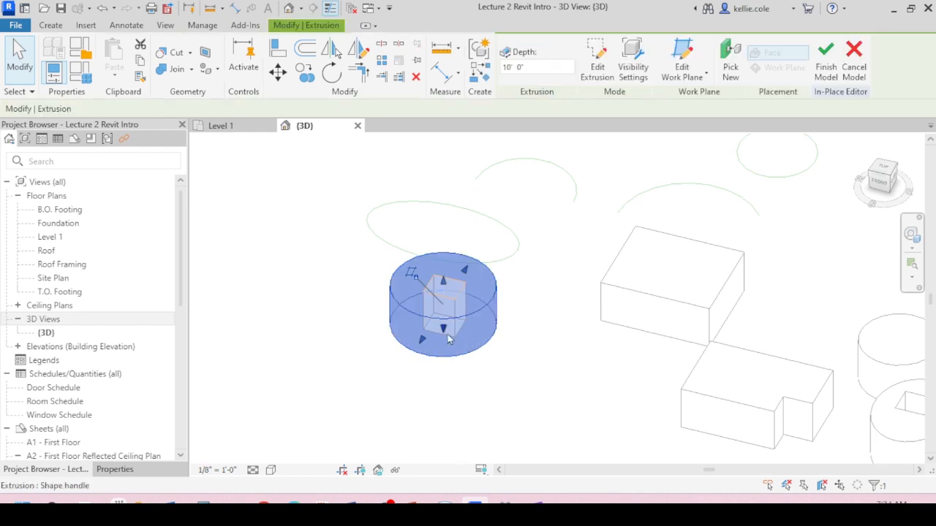
{"action": "left_click_drag", "start_coordinate": [445, 333], "coordinate": [453, 376]}
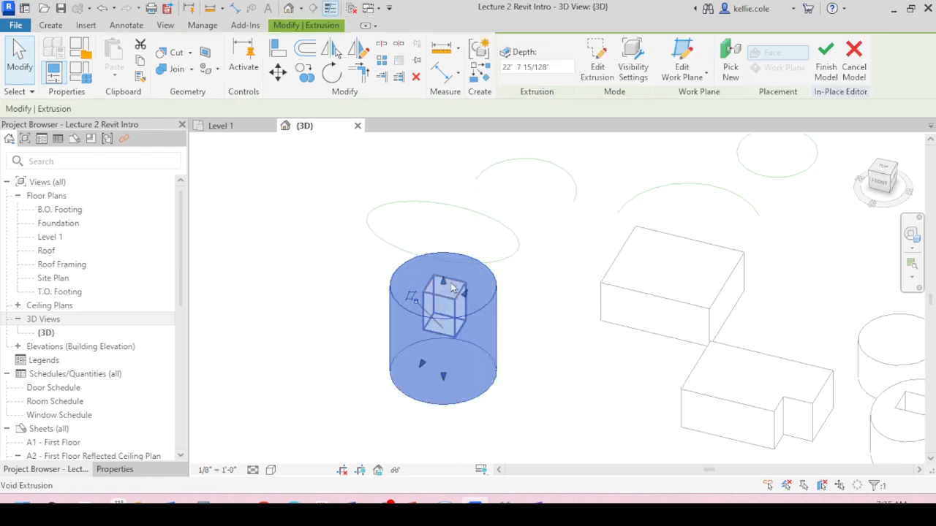
{"action": "left_click_drag", "start_coordinate": [443, 281], "coordinate": [446, 277]}
{"action": "left_click", "coordinate": [539, 401]}
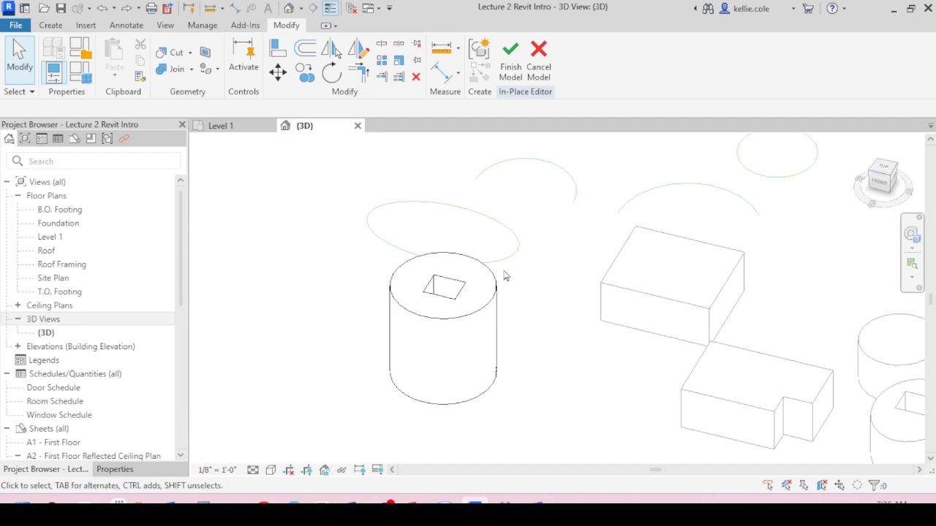
- Stretch the void beyond both cylinder ends to a depth of about 50' 7" and out through its side, and finish the in-place model
{"action": "left_click", "coordinate": [449, 289]}
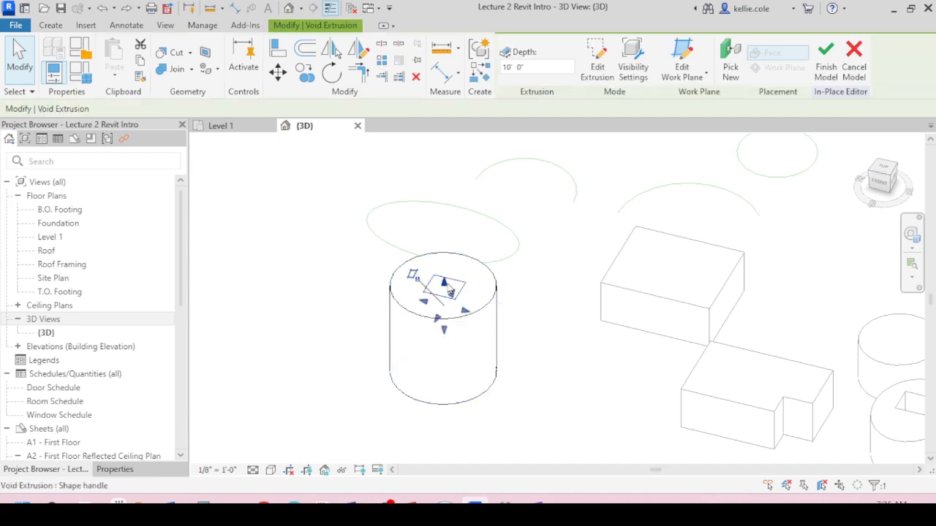
{"action": "left_click_drag", "start_coordinate": [449, 291], "coordinate": [444, 231]}
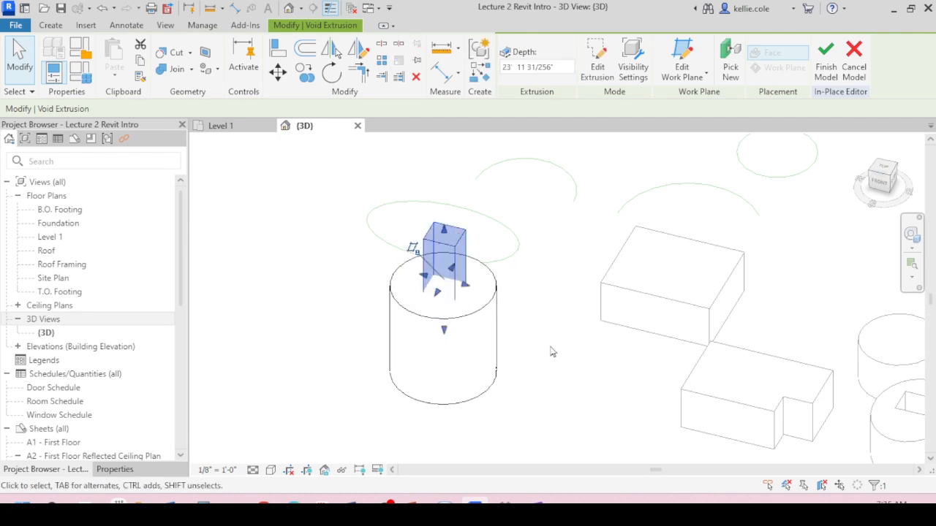
{"action": "left_click_drag", "start_coordinate": [444, 330], "coordinate": [455, 437]}
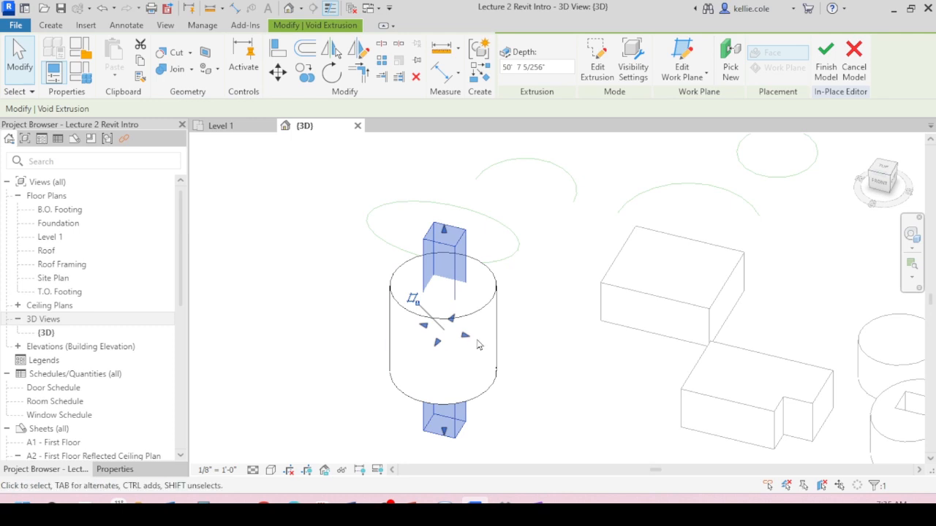
{"action": "left_click_drag", "start_coordinate": [468, 337], "coordinate": [539, 351]}
{"action": "left_click", "coordinate": [596, 391]}
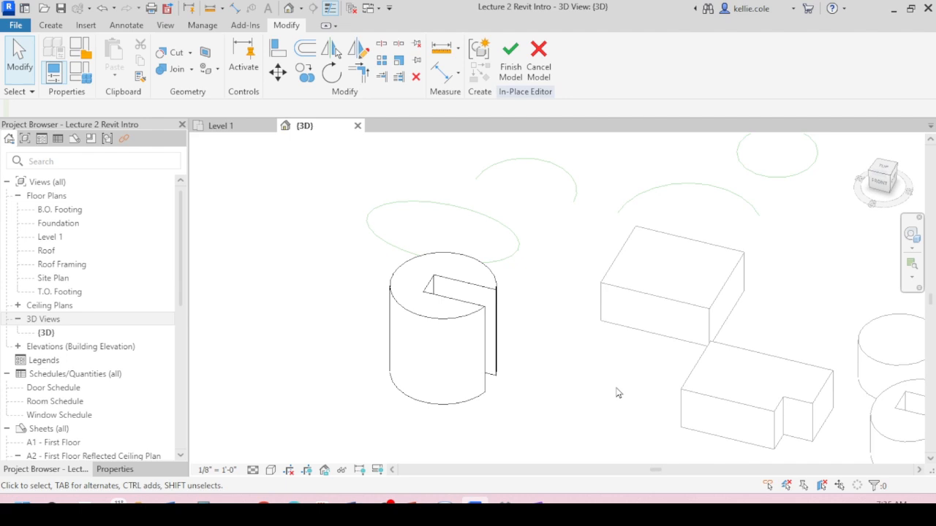
{"action": "scroll", "coordinate": [351, 263], "scroll_direction": "down", "scroll_amount": 2}
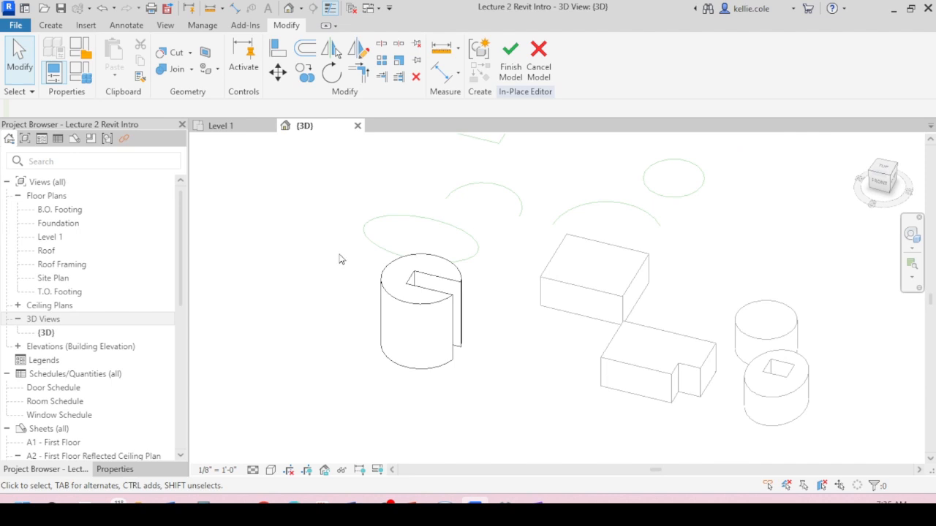
{"action": "left_click", "coordinate": [511, 73]}
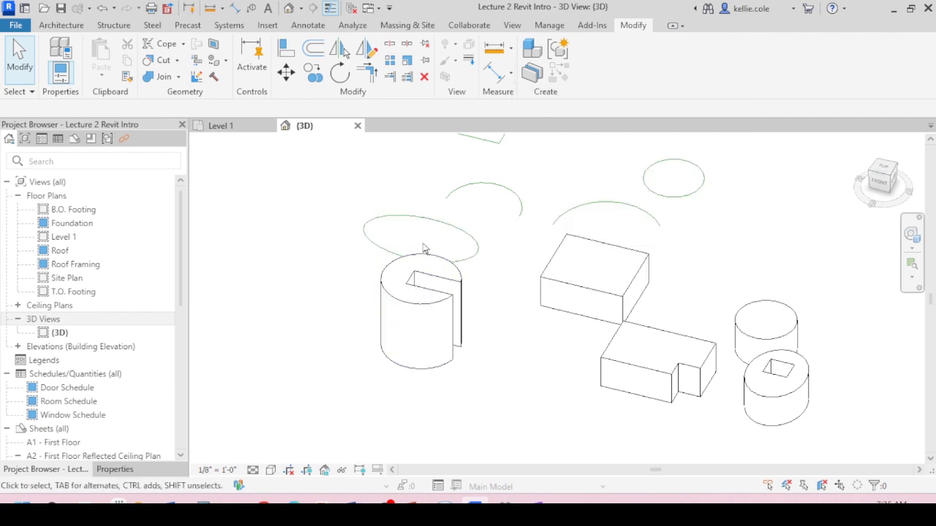
{"action": "scroll", "coordinate": [439, 249], "scroll_direction": "down", "scroll_amount": 5}
{"action": "scroll", "coordinate": [470, 302], "scroll_direction": "up", "scroll_amount": 5}
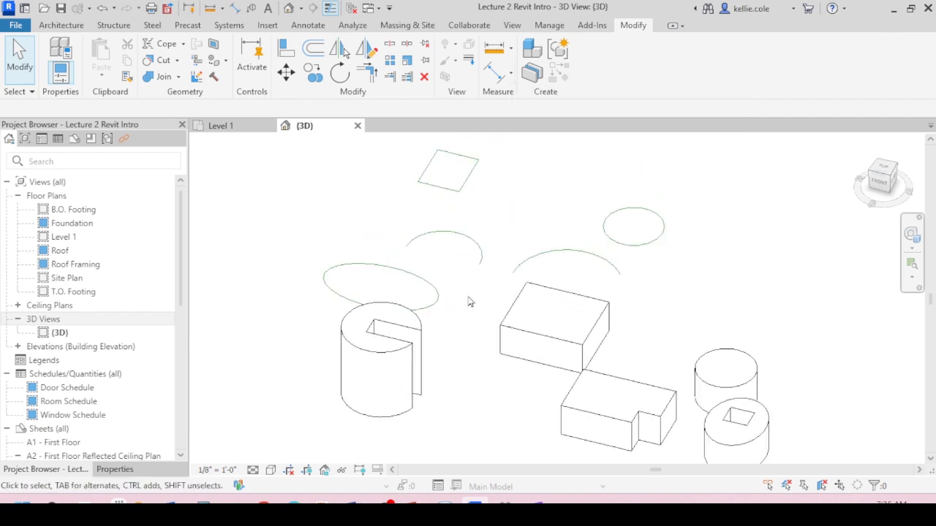
{"action": "scroll", "coordinate": [468, 296], "scroll_direction": "down", "scroll_amount": 4}
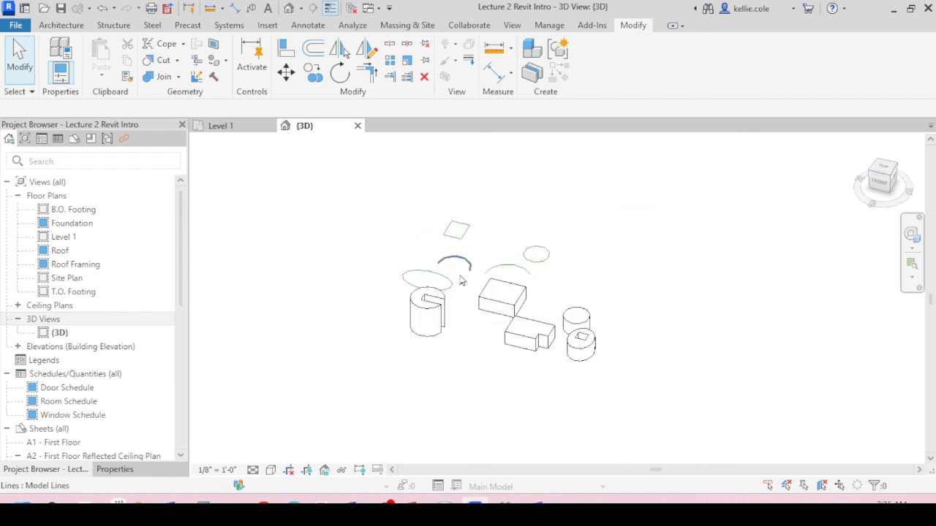
{"action": "scroll", "coordinate": [461, 282], "scroll_direction": "up", "scroll_amount": 5}
{"action": "scroll", "coordinate": [475, 351], "scroll_direction": "down", "scroll_amount": 4}
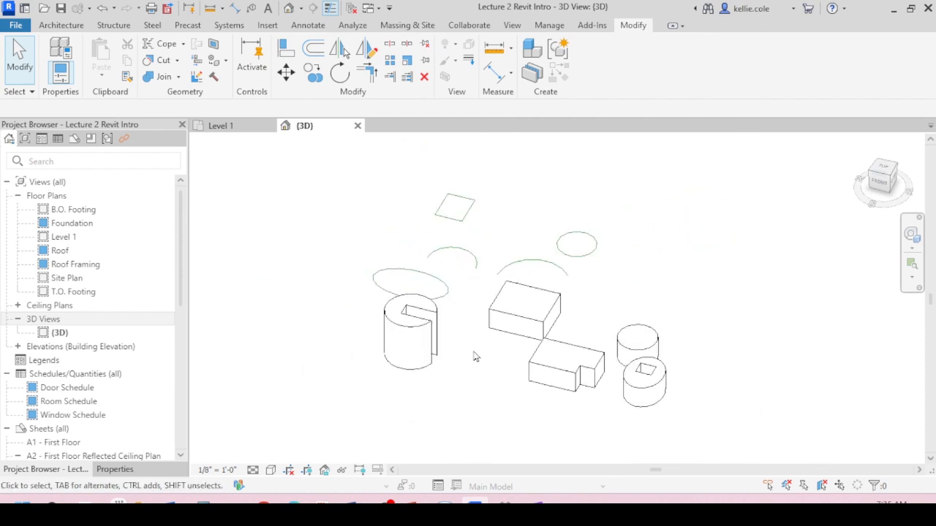
- Select the slotted cylinder and inspect it from different angles in the 3D view
{"action": "mouse_move", "coordinate": [474, 357]}
{"action": "middle_mouse_down"}
{"action": "mouse_move", "coordinate": [485, 359]}
{"action": "mouse_move", "coordinate": [282, 328]}
{"action": "mouse_move", "coordinate": [498, 328]}
{"action": "mouse_move", "coordinate": [721, 355]}
{"action": "mouse_move", "coordinate": [526, 341]}
{"action": "mouse_move", "coordinate": [298, 348]}
{"action": "mouse_move", "coordinate": [668, 344]}
{"action": "mouse_move", "coordinate": [387, 341]}
{"action": "mouse_move", "coordinate": [578, 343]}
{"action": "mouse_move", "coordinate": [484, 347]}
{"action": "middle_mouse_up"}
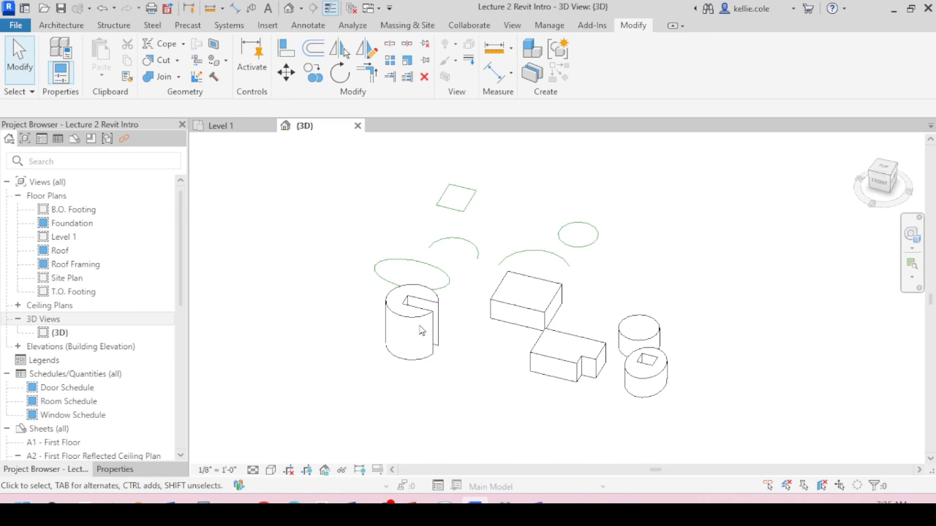
{"action": "left_click", "coordinate": [430, 329]}
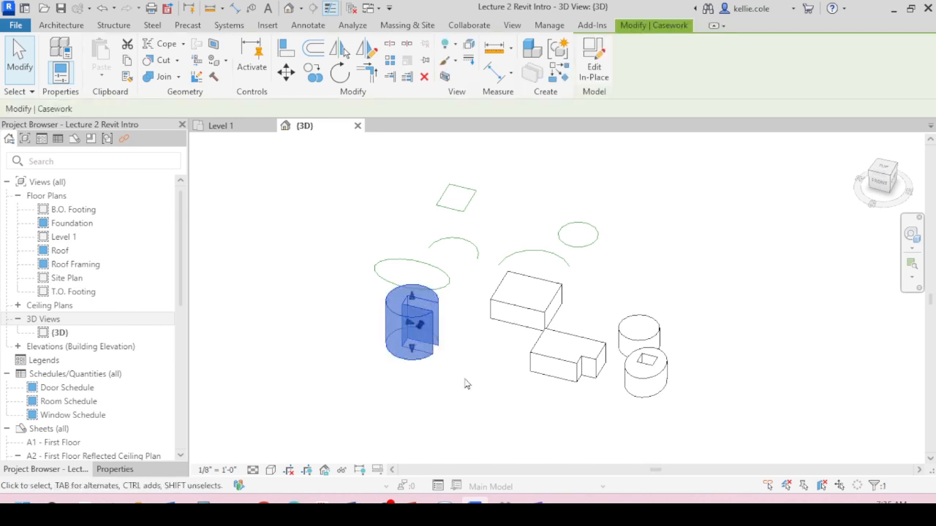
{"action": "middle_click_drag", "start_coordinate": [439, 336], "coordinate": [469, 348], "text": "ctrl"}
{"action": "scroll", "coordinate": [466, 338], "scroll_direction": "down", "scroll_amount": 3}
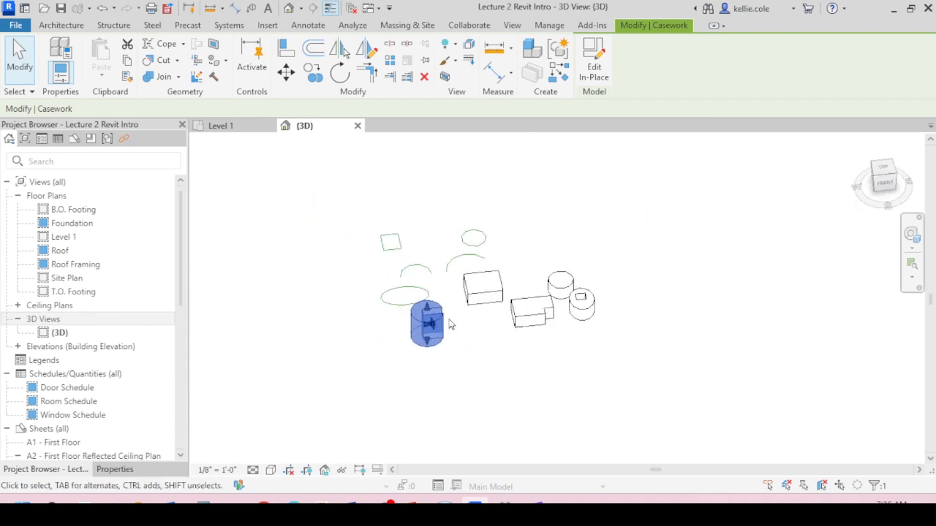
{"action": "middle_click_drag", "start_coordinate": [447, 338], "coordinate": [505, 354], "text": "shift"}
{"action": "scroll", "coordinate": [438, 332], "scroll_direction": "down", "scroll_amount": 4}
{"action": "scroll", "coordinate": [449, 305], "scroll_direction": "up", "scroll_amount": 5}
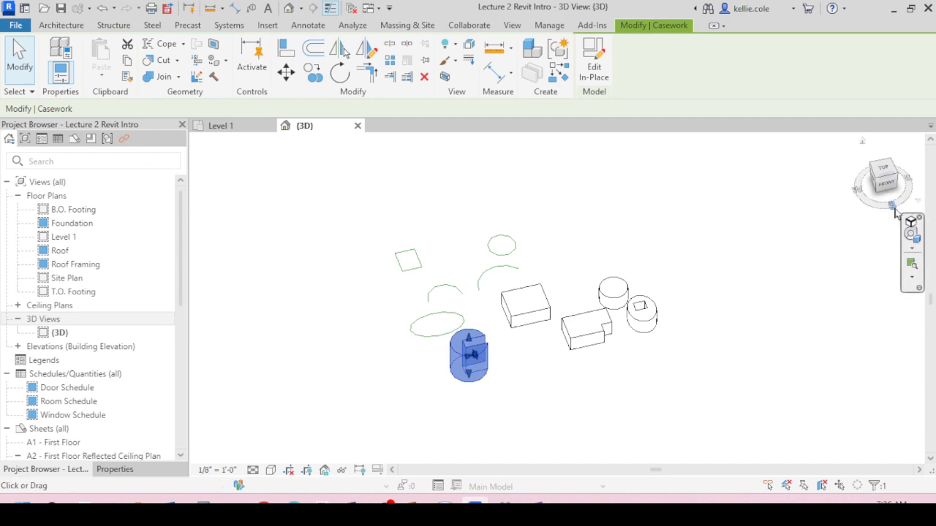
{"action": "mouse_move", "coordinate": [893, 207]}
{"action": "left_mouse_down"}
{"action": "mouse_move", "coordinate": [878, 219]}
{"action": "mouse_move", "coordinate": [818, 203]}
{"action": "mouse_move", "coordinate": [821, 161]}
{"action": "mouse_move", "coordinate": [840, 163]}
{"action": "left_mouse_up"}
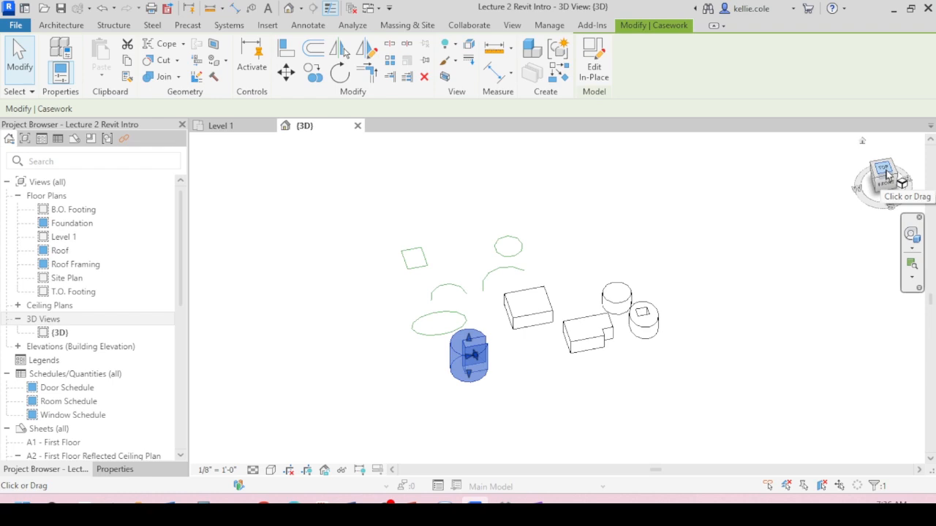
- Examine the selected slotted cylinder from the top and the front, return to an angled view and deselect it
{"action": "left_click", "coordinate": [885, 173]}
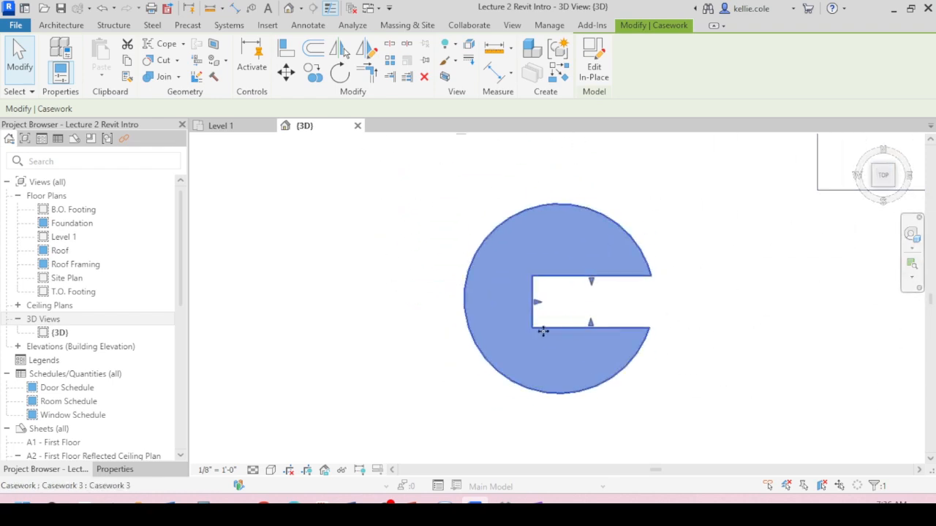
{"action": "scroll", "coordinate": [496, 351], "scroll_direction": "down", "scroll_amount": 4}
{"action": "scroll", "coordinate": [643, 391], "scroll_direction": "down", "scroll_amount": 2}
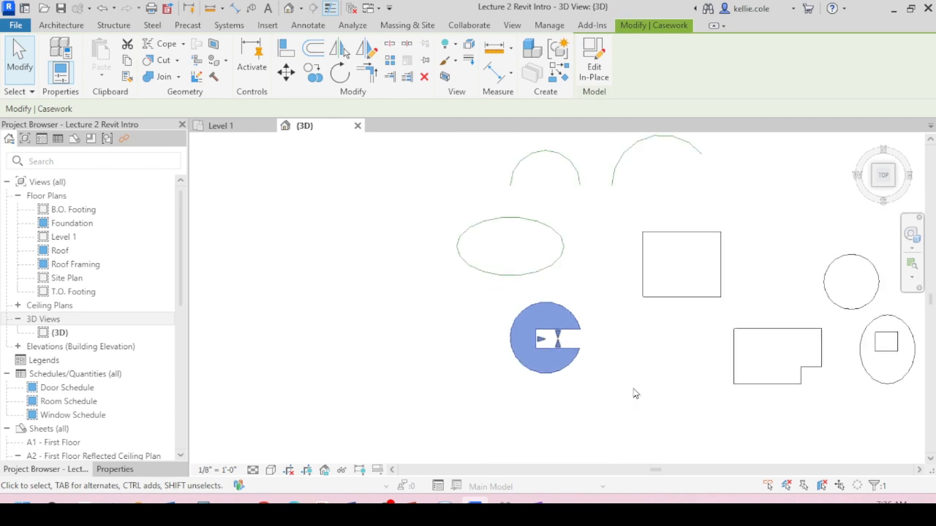
{"action": "middle_click_drag", "start_coordinate": [635, 390], "coordinate": [692, 136], "text": "shift"}
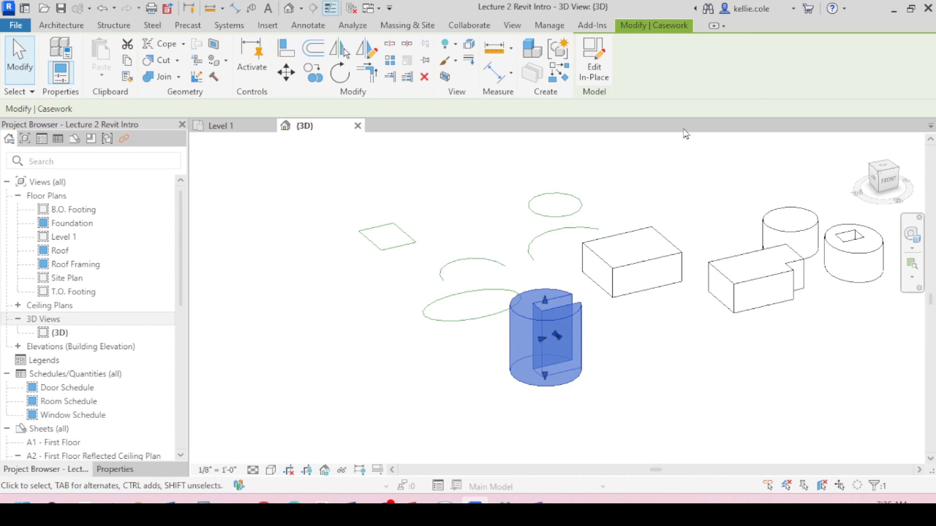
{"action": "left_click", "coordinate": [890, 186]}
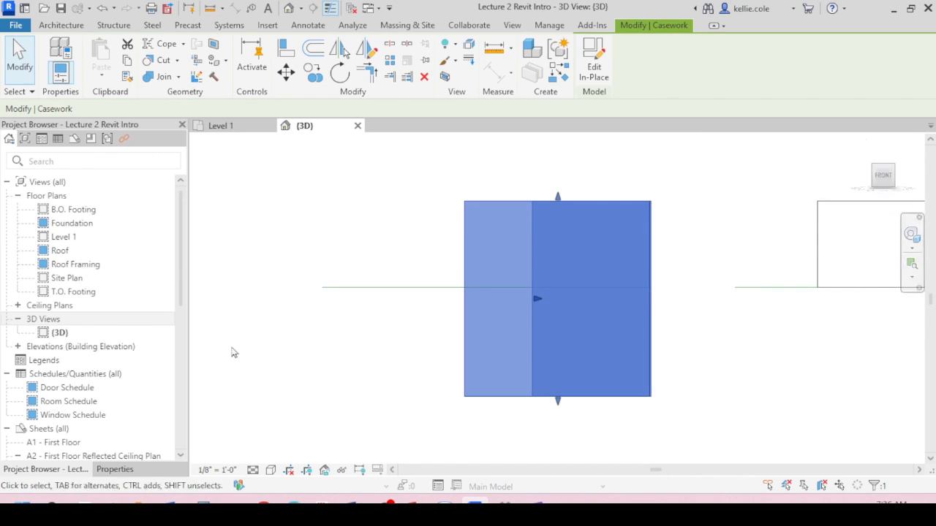
{"action": "scroll", "coordinate": [407, 319], "scroll_direction": "down", "scroll_amount": 5}
{"action": "middle_click_drag", "start_coordinate": [517, 254], "coordinate": [490, 388], "text": "shift"}
{"action": "left_click", "coordinate": [493, 386]}
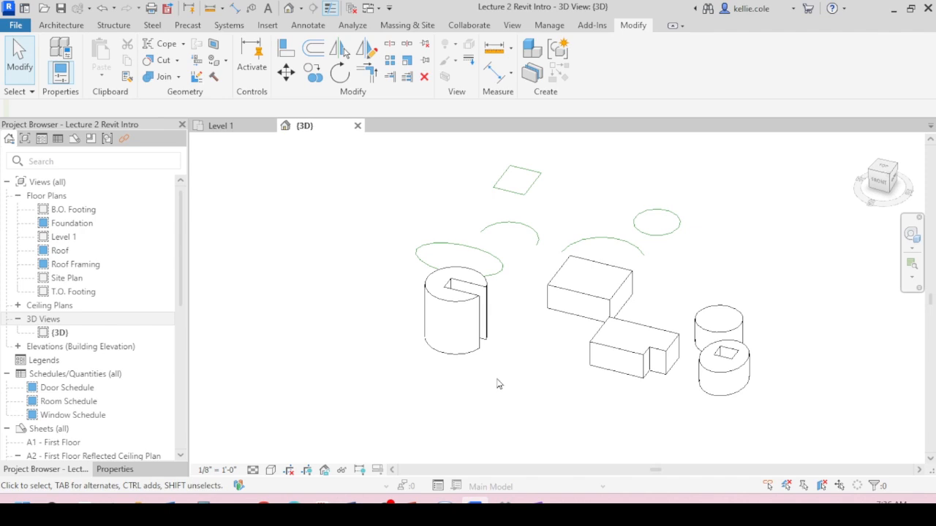
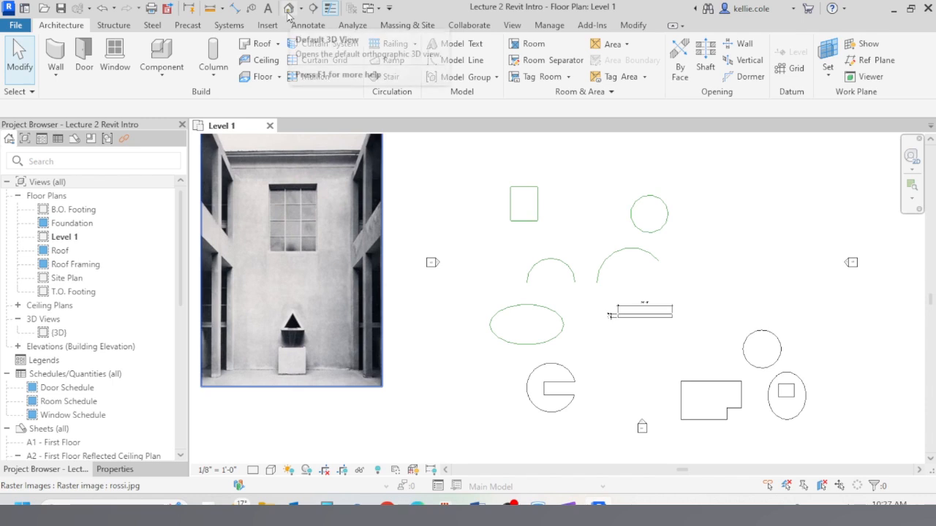
- Open the default 3D view and delete the slotted cylinder, the ellipse, both arcs and the model-line circle
{"action": "left_click", "coordinate": [289, 11]}
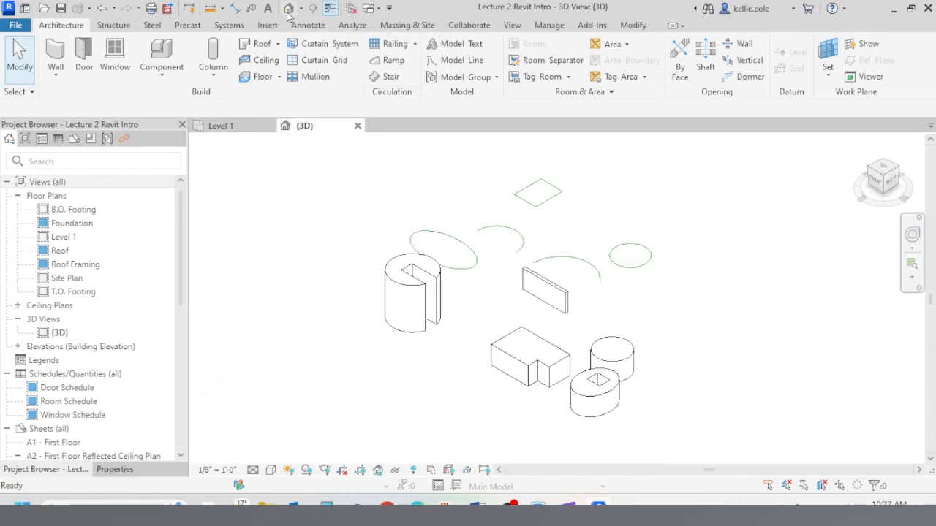
{"action": "left_click", "coordinate": [435, 317]}
{"action": "key", "text": "Delete"}
{"action": "left_click_drag", "start_coordinate": [514, 206], "coordinate": [390, 265]}
{"action": "key", "text": "Delete"}
{"action": "left_click_drag", "start_coordinate": [661, 235], "coordinate": [526, 270]}
{"action": "key", "text": "Delete"}
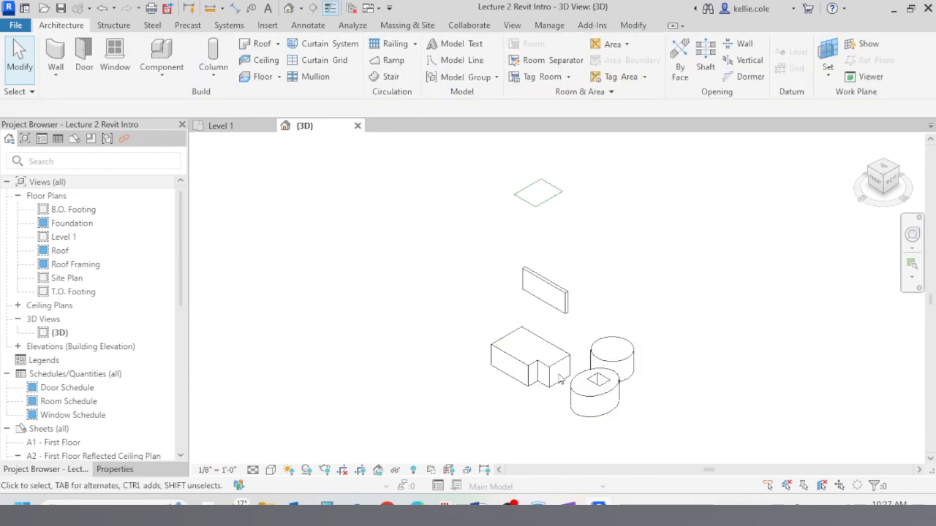
- Move the notched block and the two cylinders away from the thin wall slab
{"action": "left_click", "coordinate": [563, 376]}
{"action": "key", "text": "m"}
{"action": "key", "text": "v"}
{"action": "left_click", "coordinate": [386, 391]}
{"action": "left_click", "coordinate": [561, 350]}
- Select the thin wall slab, view it from the front and check its properties
{"action": "left_click", "coordinate": [572, 300]}
{"action": "middle_click_drag", "start_coordinate": [515, 333], "coordinate": [564, 280], "text": "shift"}
{"action": "middle_click_drag", "start_coordinate": [591, 342], "coordinate": [483, 328], "text": "shift"}
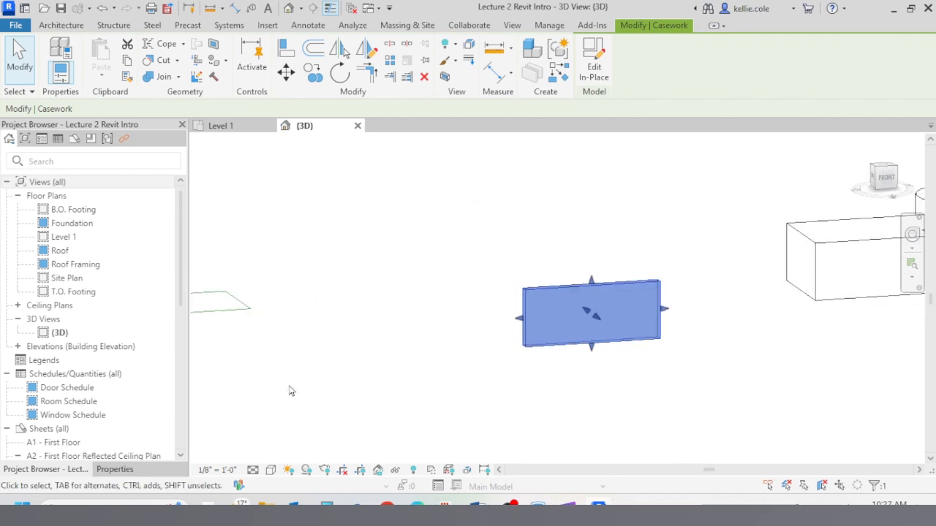
{"action": "left_click", "coordinate": [115, 469]}
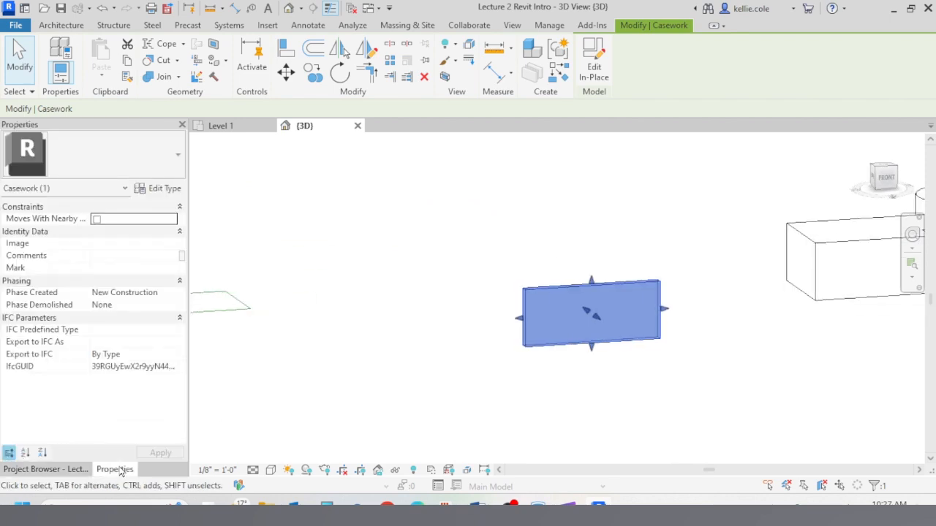
{"action": "left_click", "coordinate": [414, 165]}
- Open the South elevation from the Level 1 plan and stretch the wall slab's top well above the Roof level line
{"action": "left_click", "coordinate": [222, 126]}
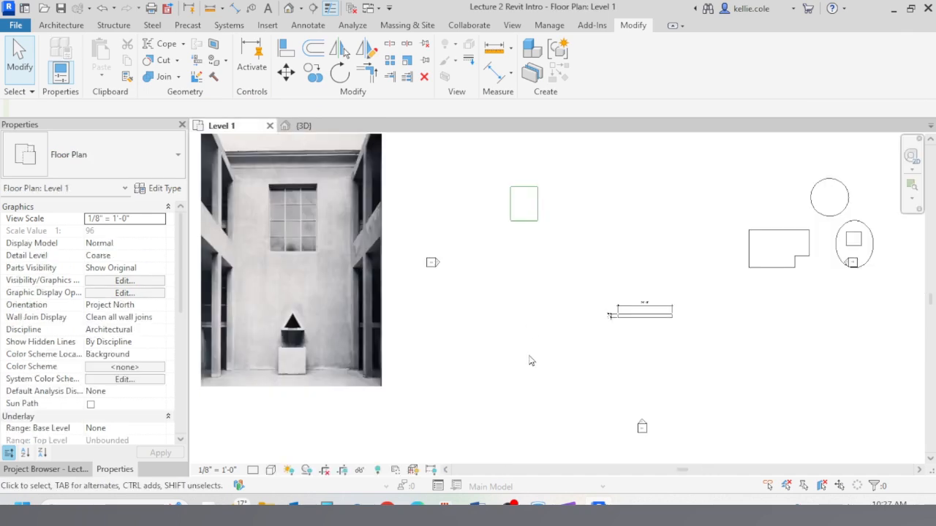
{"action": "double_click", "coordinate": [643, 426]}
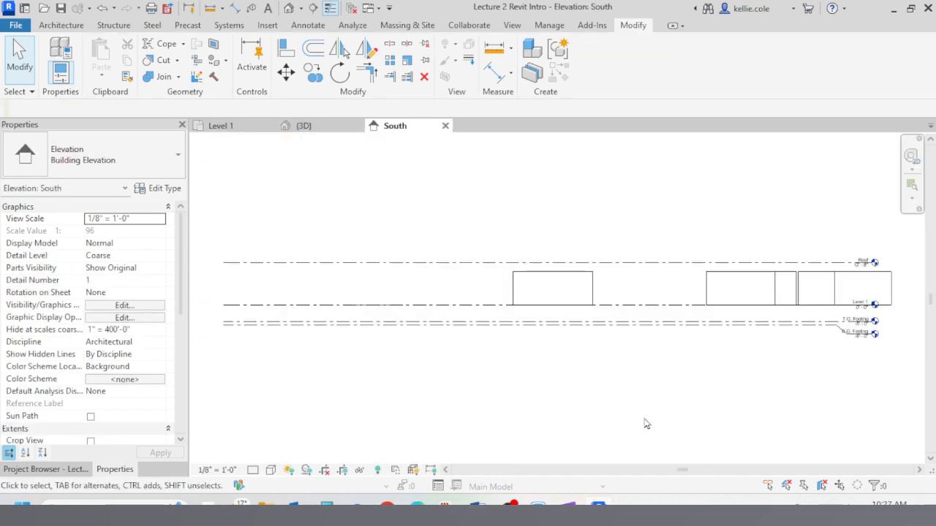
{"action": "left_click", "coordinate": [554, 289]}
{"action": "scroll", "coordinate": [660, 260], "scroll_direction": "up", "scroll_amount": 2}
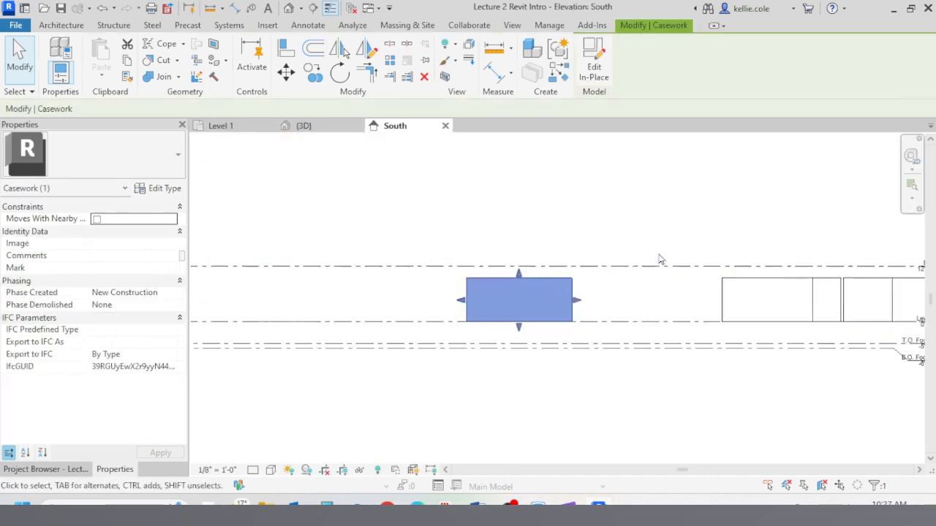
{"action": "middle_click_drag", "start_coordinate": [660, 260], "coordinate": [497, 273]}
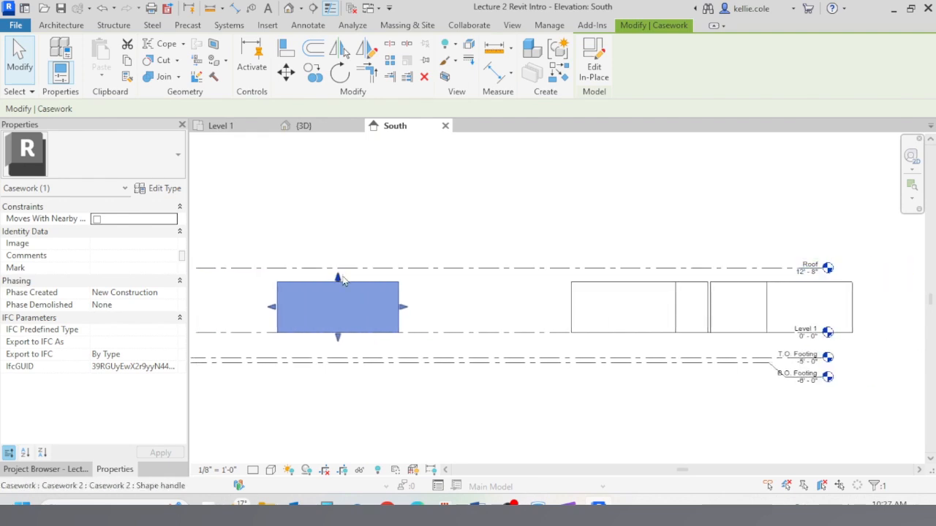
{"action": "left_click_drag", "start_coordinate": [338, 281], "coordinate": [338, 208]}
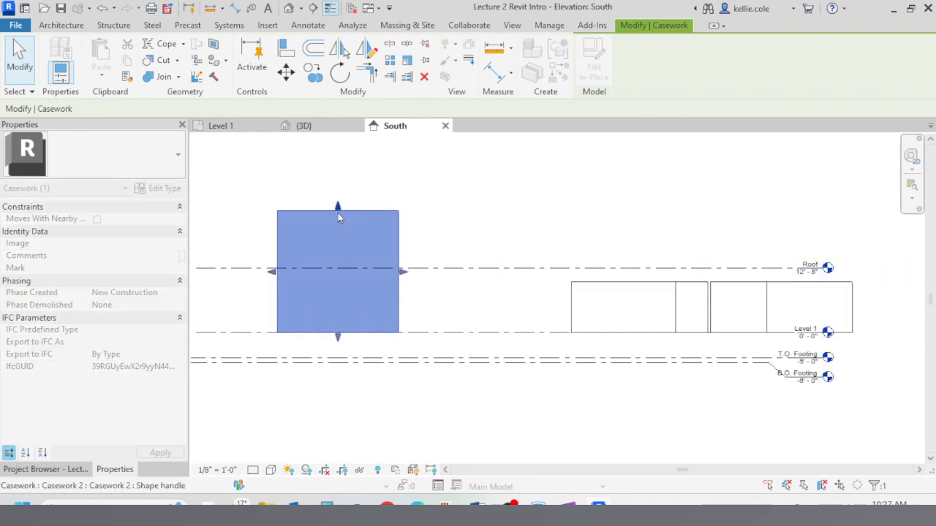
{"action": "key", "text": "Escape"}
{"action": "left_click", "coordinate": [443, 268]}
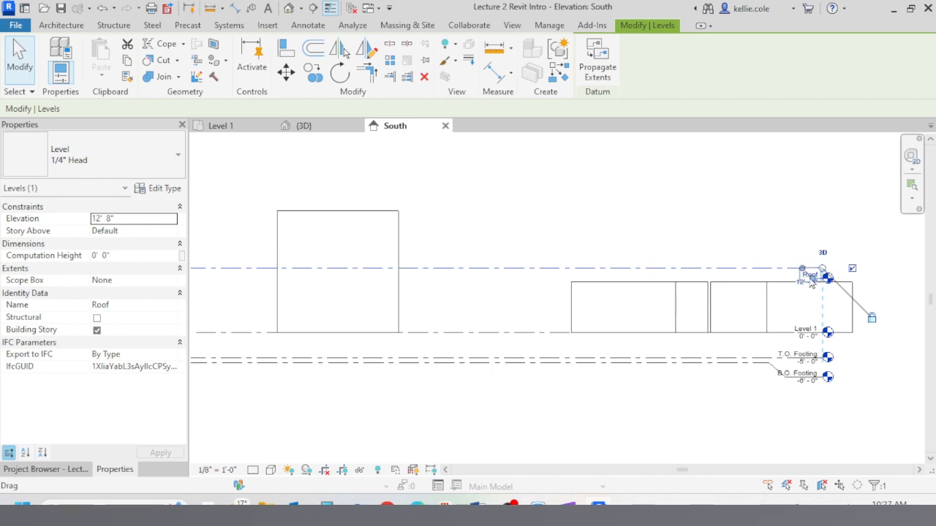
{"action": "left_click_drag", "start_coordinate": [818, 287], "coordinate": [820, 272]}
{"action": "key", "text": "Escape"}
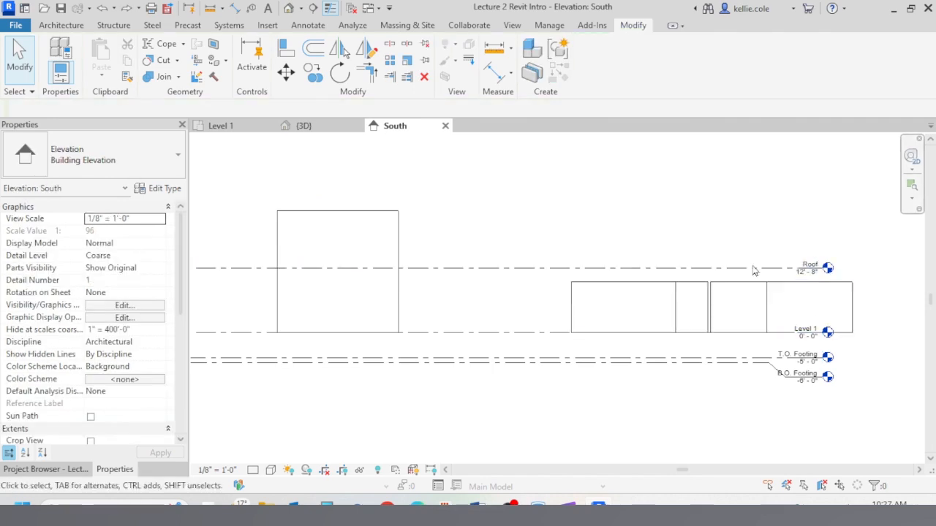
- Set the Roof level's elevation to 24'
{"action": "left_click", "coordinate": [516, 269]}
{"action": "scroll", "coordinate": [812, 276], "scroll_direction": "up", "scroll_amount": 4}
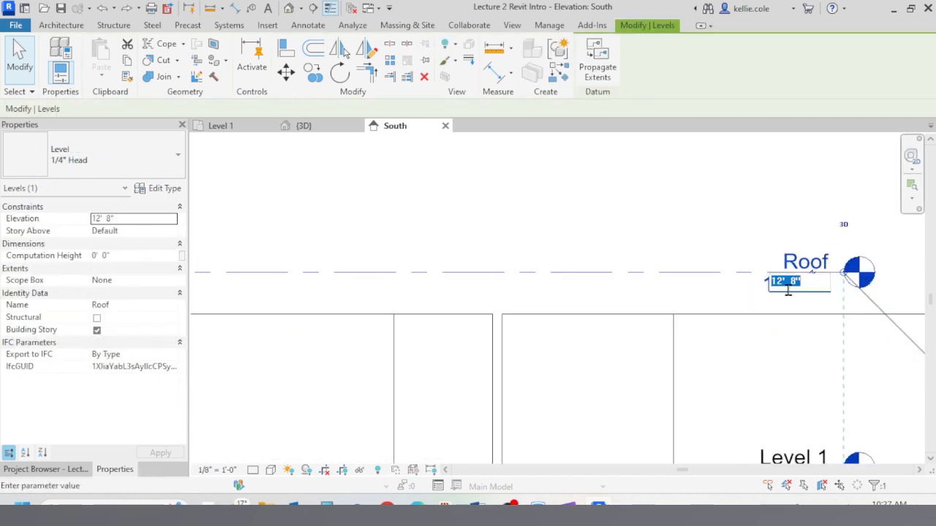
{"action": "left_click", "coordinate": [789, 296]}
{"action": "type", "text": "24'"}
{"action": "key", "text": "Return"}
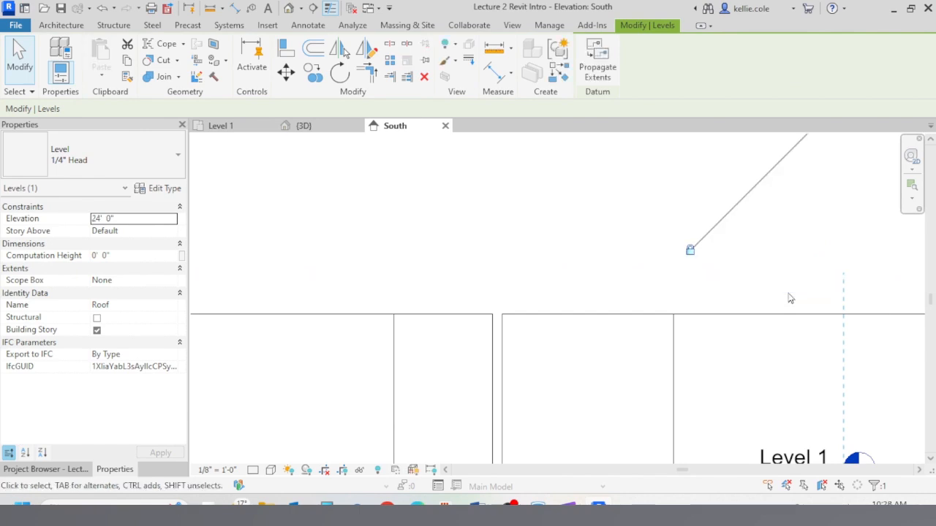
{"action": "scroll", "coordinate": [710, 265], "scroll_direction": "down", "scroll_amount": 5}
{"action": "key", "text": "Escape"}
- Check the wall slab's top edge against the Roof level line in the South elevation
{"action": "left_click", "coordinate": [372, 295]}
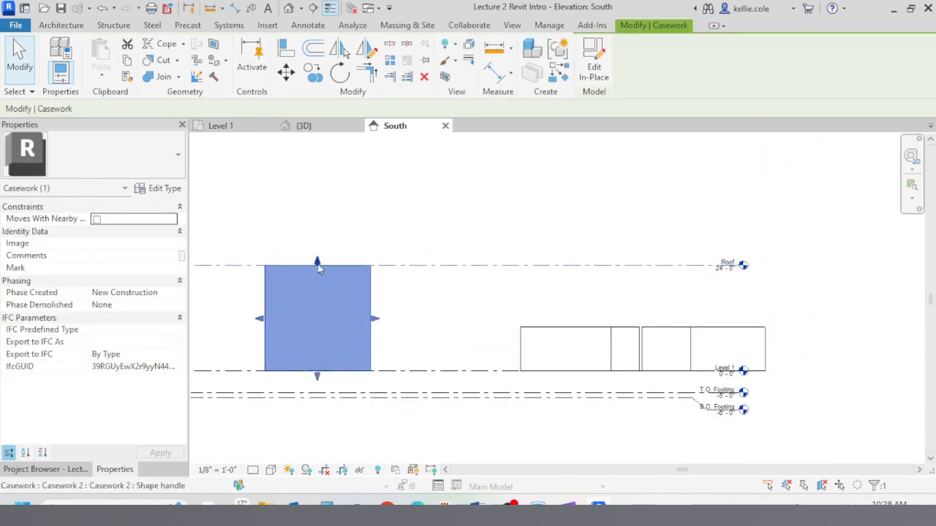
{"action": "left_click", "coordinate": [483, 316]}
{"action": "scroll", "coordinate": [482, 317], "scroll_direction": "down", "scroll_amount": 1}
{"action": "middle_click_drag", "start_coordinate": [485, 309], "coordinate": [664, 313]}
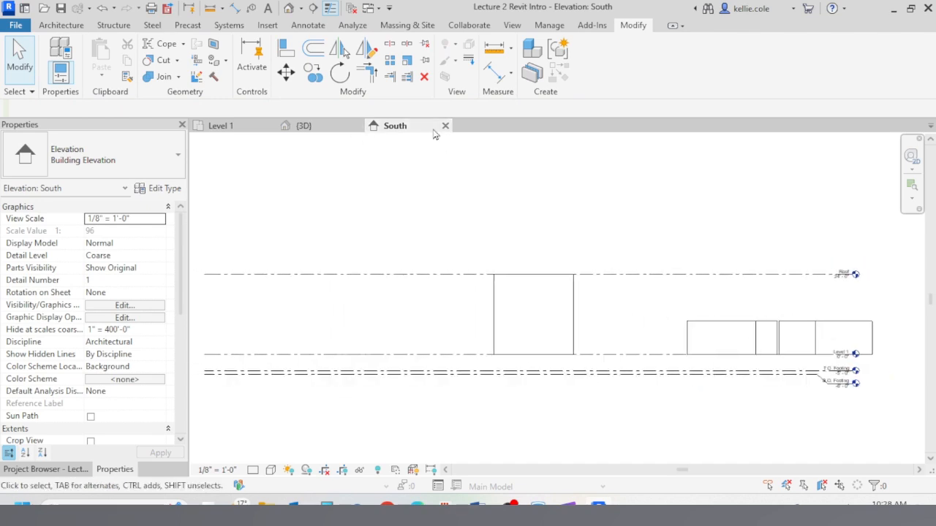
- Close the South elevation, return to the 3D view and open the wall slab for in-place editing
{"action": "left_click", "coordinate": [445, 126]}
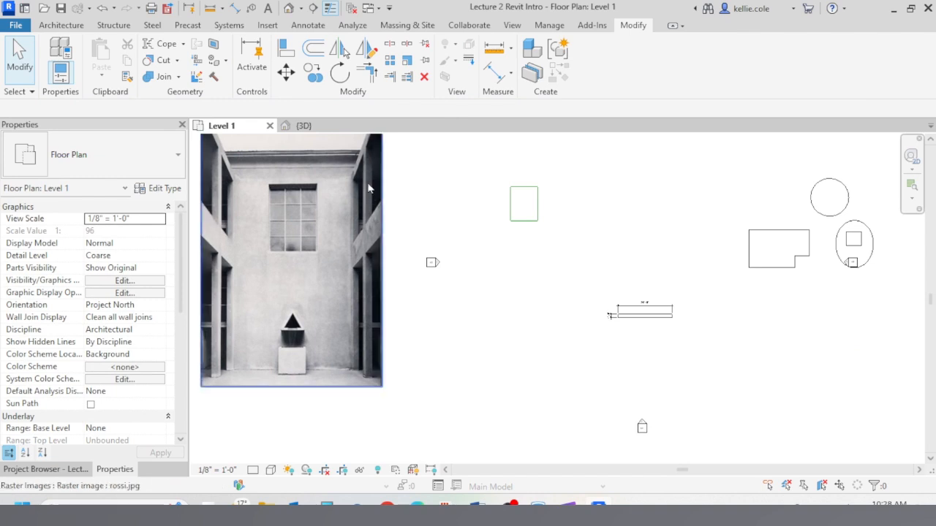
{"action": "left_click", "coordinate": [303, 126]}
{"action": "left_click", "coordinate": [624, 204]}
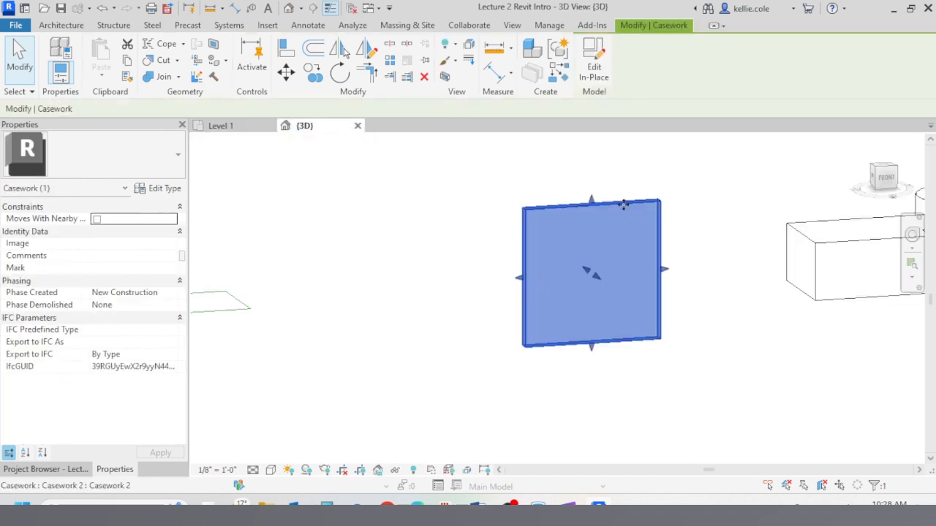
{"action": "double_click", "coordinate": [633, 204]}
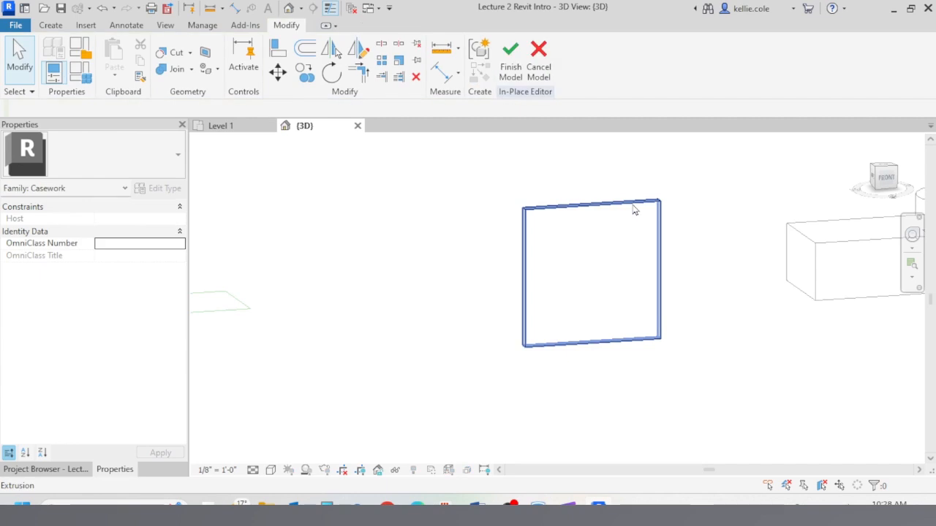
{"action": "left_click", "coordinate": [50, 27]}
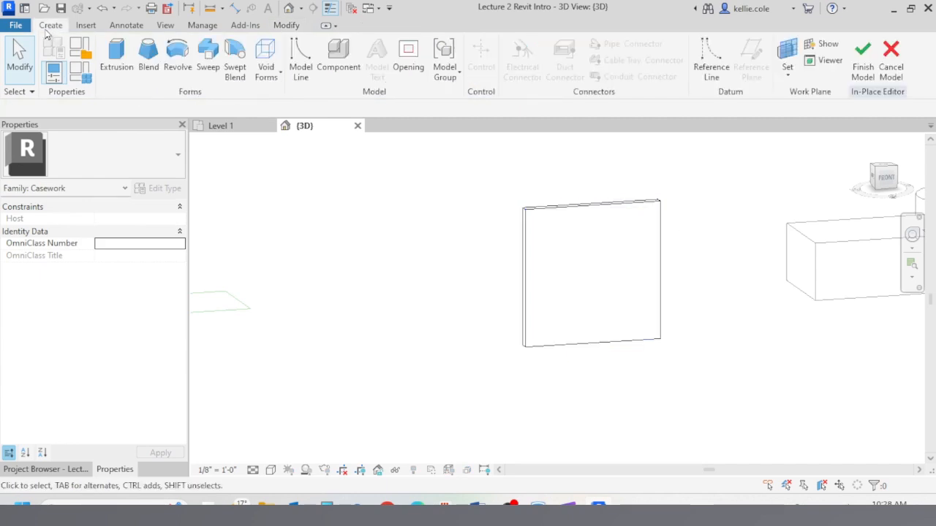
{"action": "left_click", "coordinate": [117, 55]}
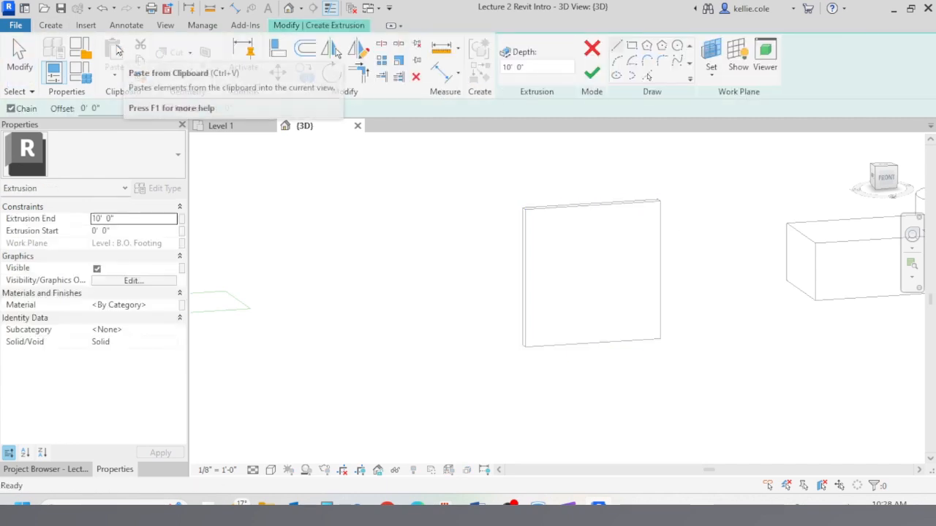
{"action": "left_click", "coordinate": [590, 49]}
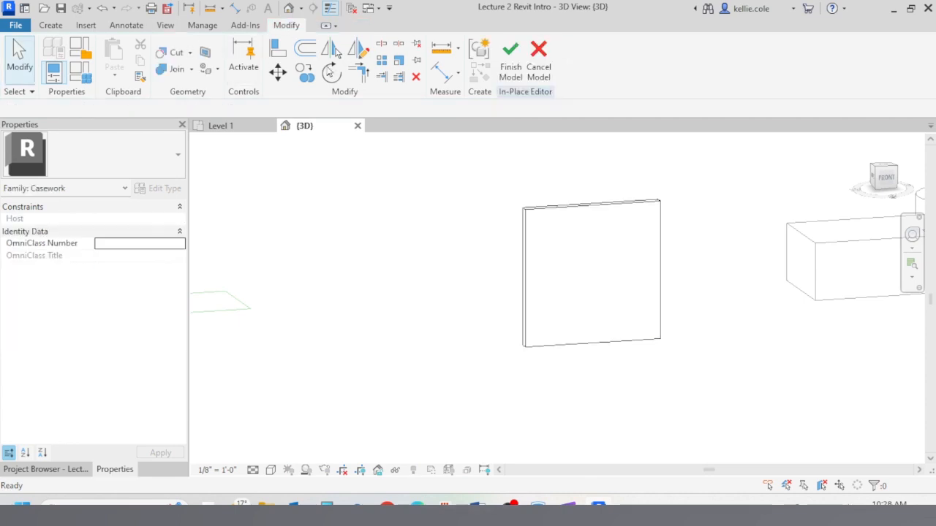
- Start a void extrusion and sketch a rectangle about 13'-6" by 1'-0" inside the wall slab's outline in the Level 1 plan
{"action": "left_click", "coordinate": [59, 29]}
{"action": "left_click", "coordinate": [266, 62]}
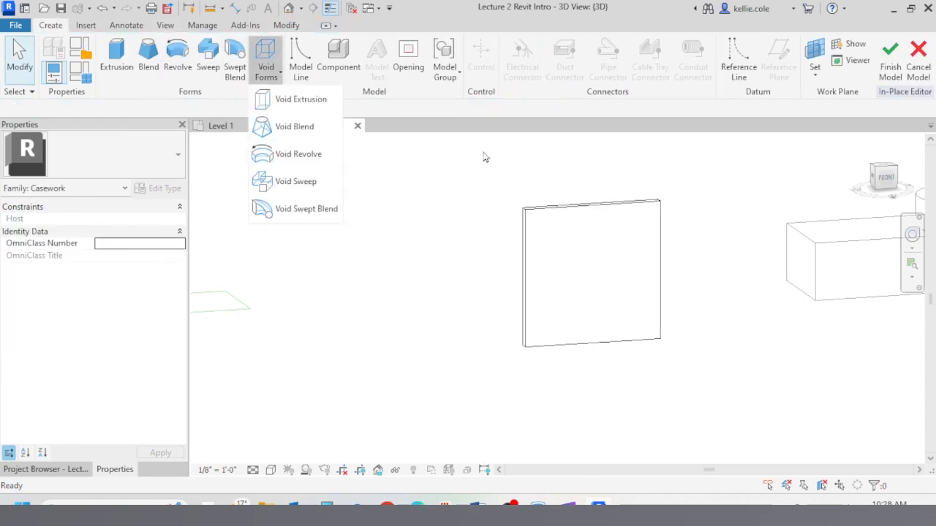
{"action": "left_click", "coordinate": [322, 103]}
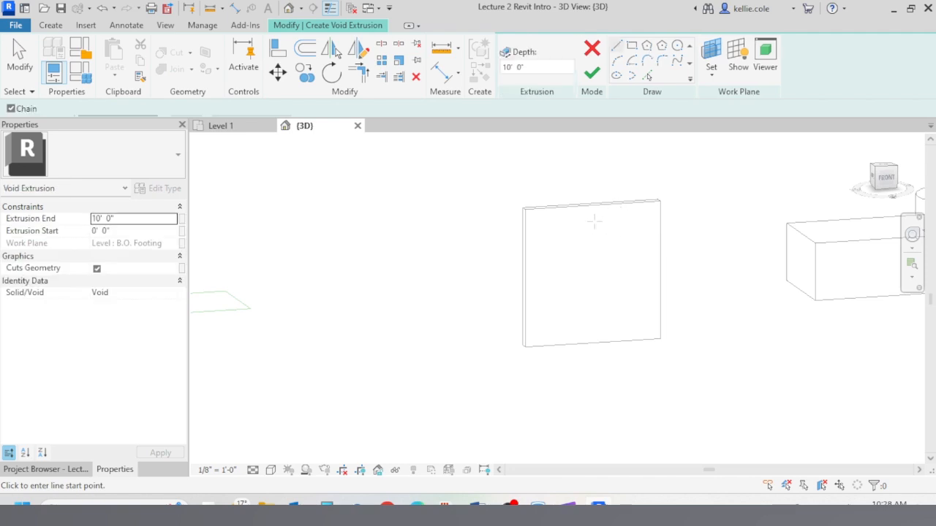
{"action": "left_click", "coordinate": [634, 46]}
{"action": "left_click", "coordinate": [562, 218]}
{"action": "key", "text": "Escape"}
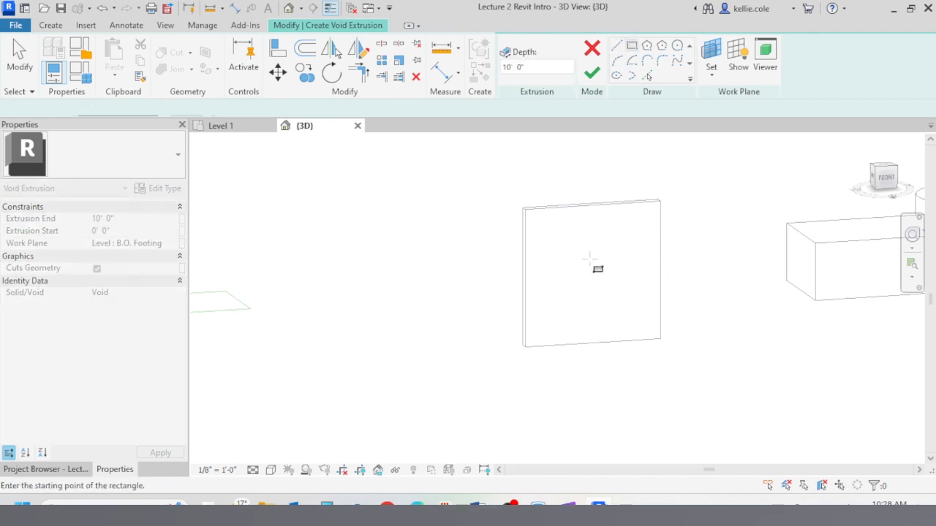
{"action": "left_click", "coordinate": [236, 129]}
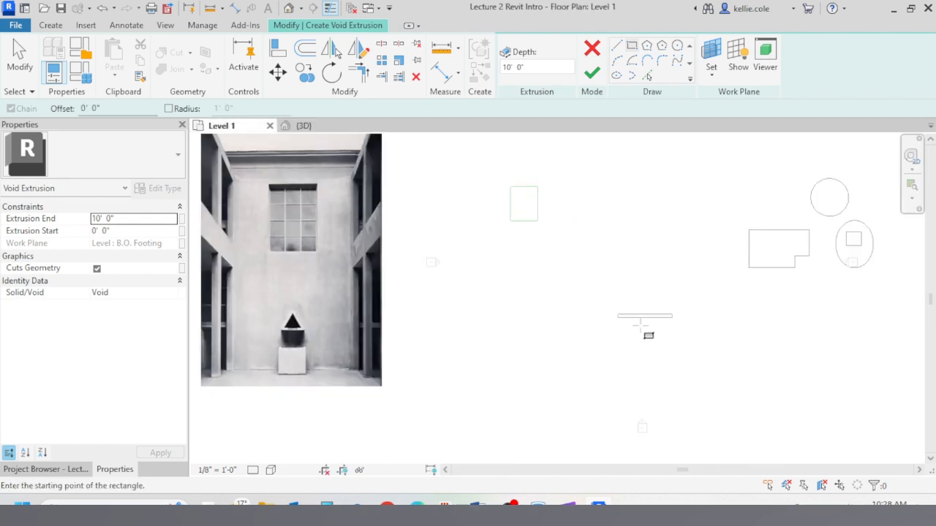
{"action": "left_click", "coordinate": [622, 314]}
{"action": "scroll", "coordinate": [710, 315], "scroll_direction": "up", "scroll_amount": 2}
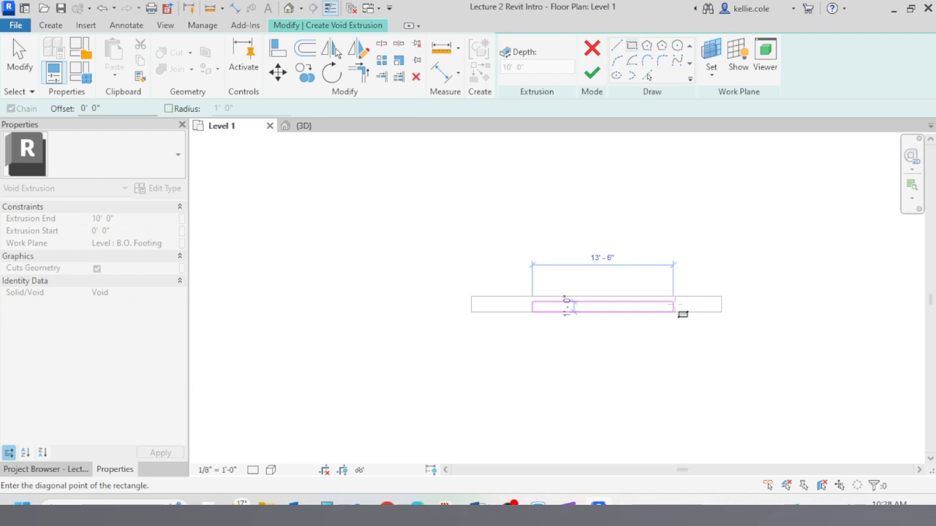
{"action": "left_click", "coordinate": [674, 312]}
- Set the void rectangle's length along the slab to 4'
{"action": "scroll", "coordinate": [670, 309], "scroll_direction": "up", "scroll_amount": 2}
{"action": "left_click", "coordinate": [680, 308]}
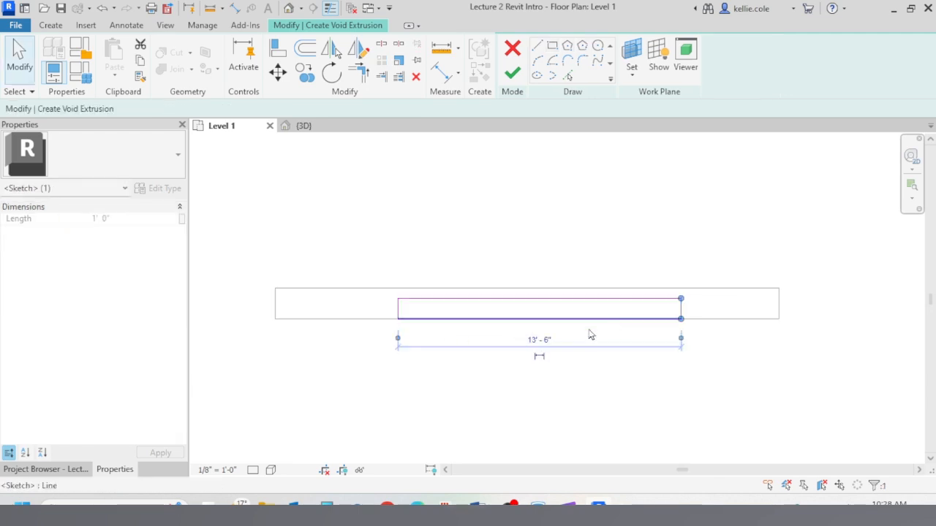
{"action": "left_click", "coordinate": [541, 341]}
{"action": "type", "text": "4"}
{"action": "key", "text": "Return"}
{"action": "left_click", "coordinate": [549, 344]}
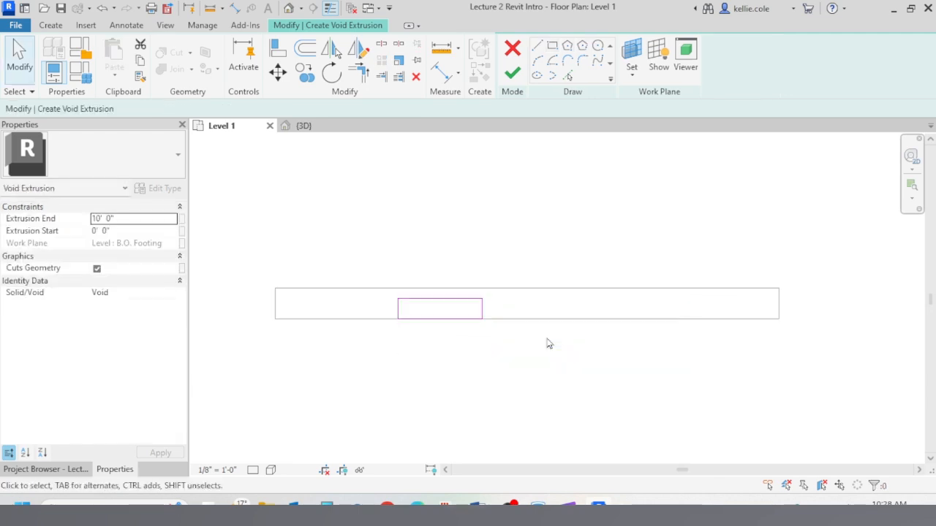
- Place an aligned dimension string above the slab, running through both slab ends and both short sides of the void rectangle
{"action": "key", "text": "d"}
{"action": "key", "text": "i"}
{"action": "left_click", "coordinate": [778, 308]}
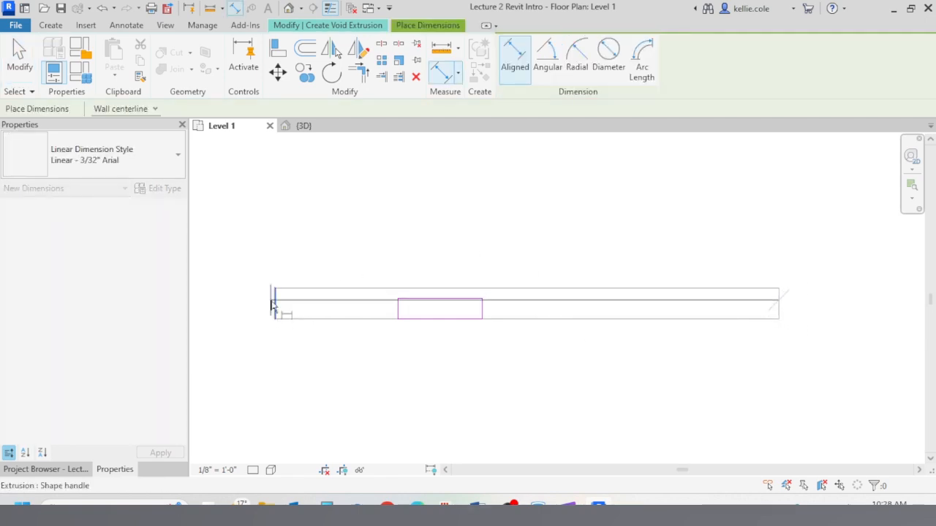
{"action": "left_click", "coordinate": [482, 314]}
{"action": "left_click", "coordinate": [397, 313]}
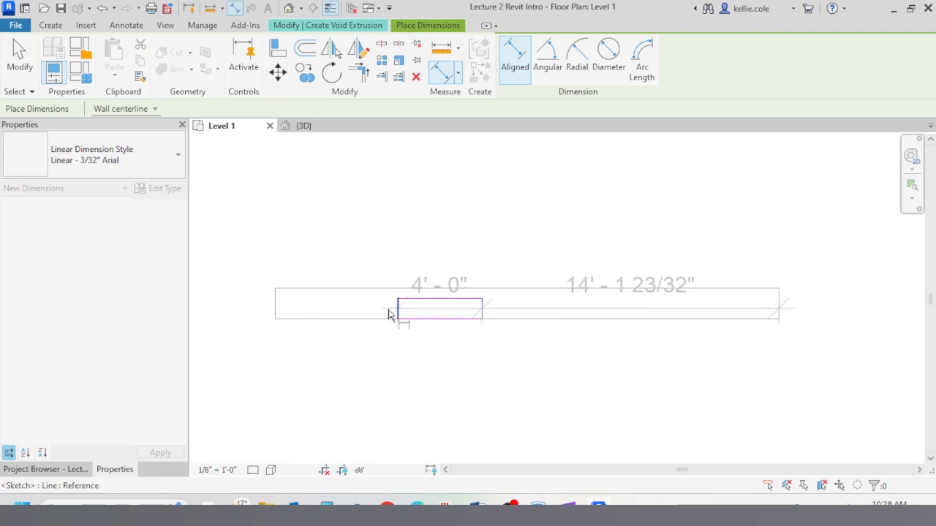
{"action": "left_click", "coordinate": [276, 314]}
{"action": "left_click", "coordinate": [288, 253]}
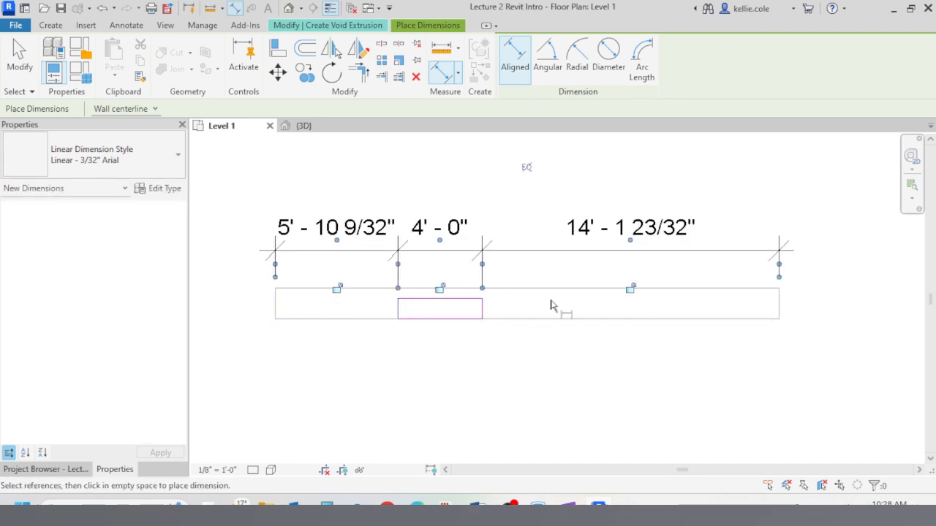
{"action": "key", "text": "Escape"}
- Select the whole void rectangle and move it about 2'-6" along the slab toward its middle
{"action": "left_click_drag", "start_coordinate": [365, 268], "coordinate": [584, 383]}
{"action": "key", "text": "m"}
{"action": "key", "text": "v"}
{"action": "left_click", "coordinate": [483, 308]}
{"action": "left_click", "coordinate": [537, 309]}
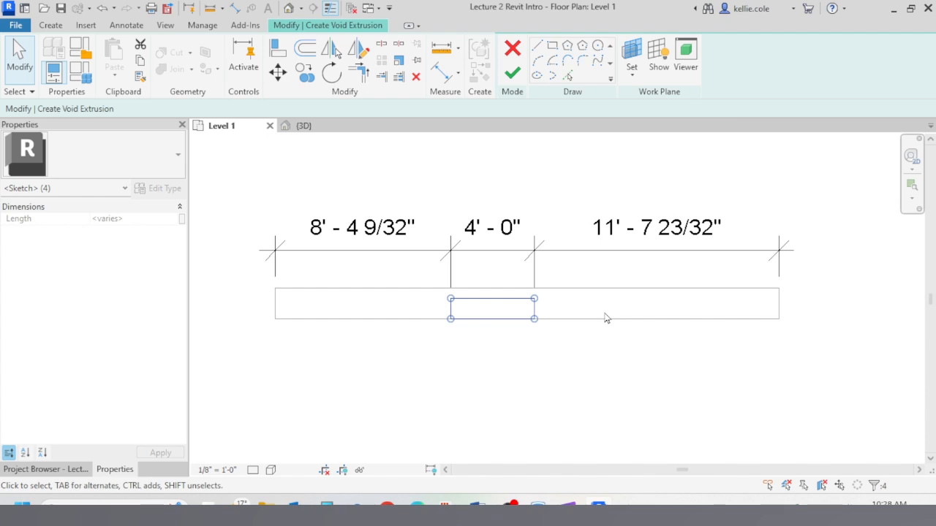
- Nudge the void rectangle along the slab until it is centred, about 10'-0" from each slab end
{"action": "key", "text": "Right"}
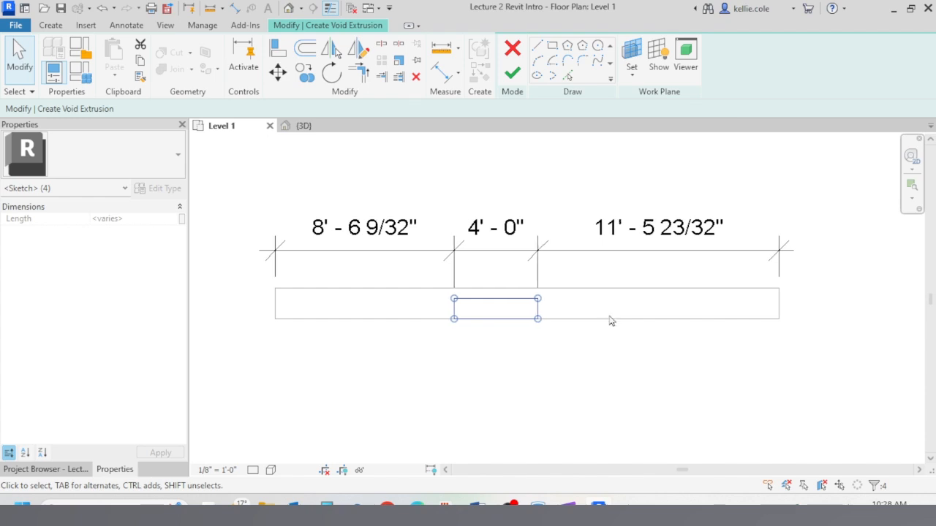
{"action": "key", "text": "Right"}
{"action": "key", "text": "Right"}
{"action": "key", "text": "Right"}
{"action": "key", "text": "Right"}
{"action": "key", "text": "Right"}
{"action": "key", "text": "Right"}
{"action": "key", "text": "Right"}
{"action": "key", "text": "Right"}
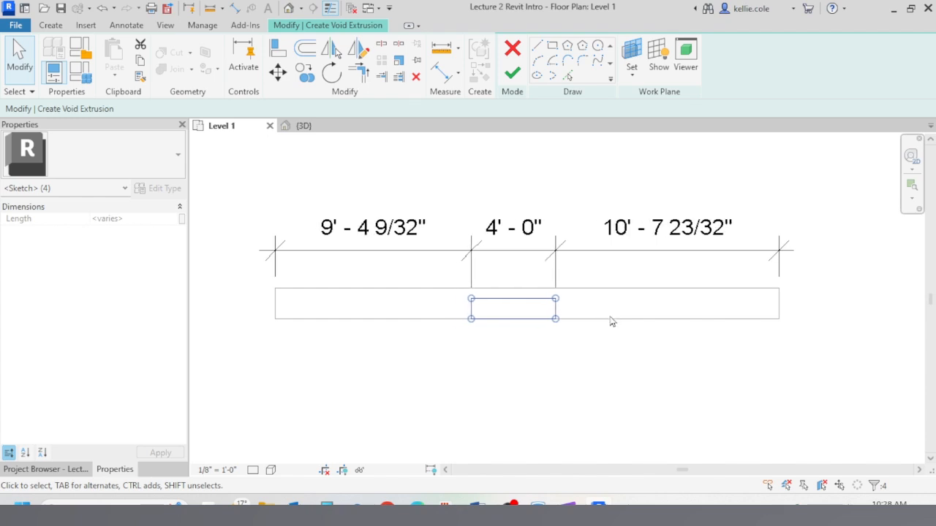
{"action": "key", "text": "Right"}
{"action": "key", "text": "Right"}
{"action": "key", "text": "Left"}
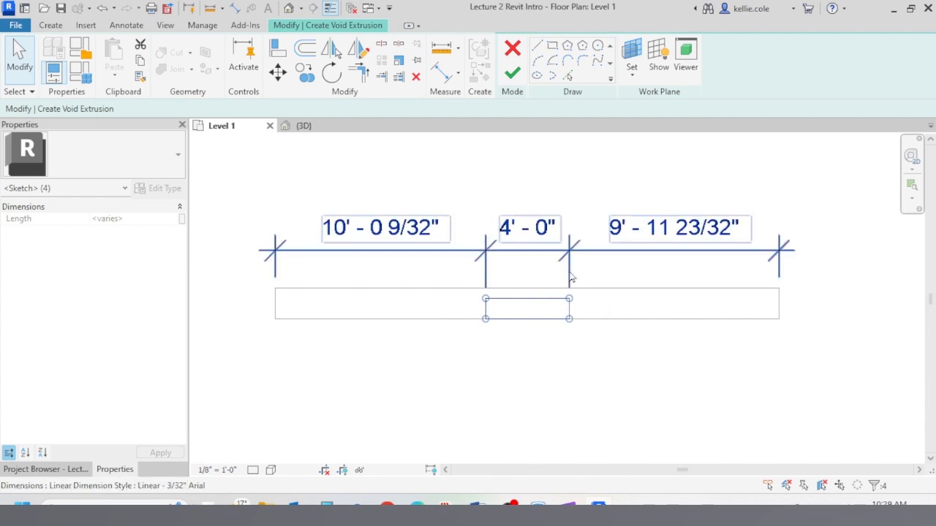
{"action": "left_click", "coordinate": [572, 373]}
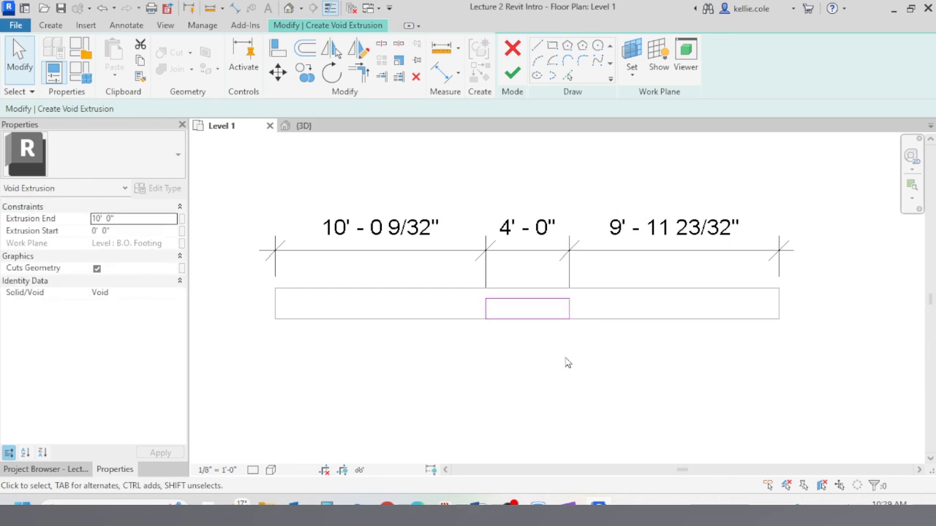
- Finish the void sketch and, in the 3D view, stretch the void's top to about 27'-7" and raise its bottom to form a window-sized opening
{"action": "left_click", "coordinate": [513, 74]}
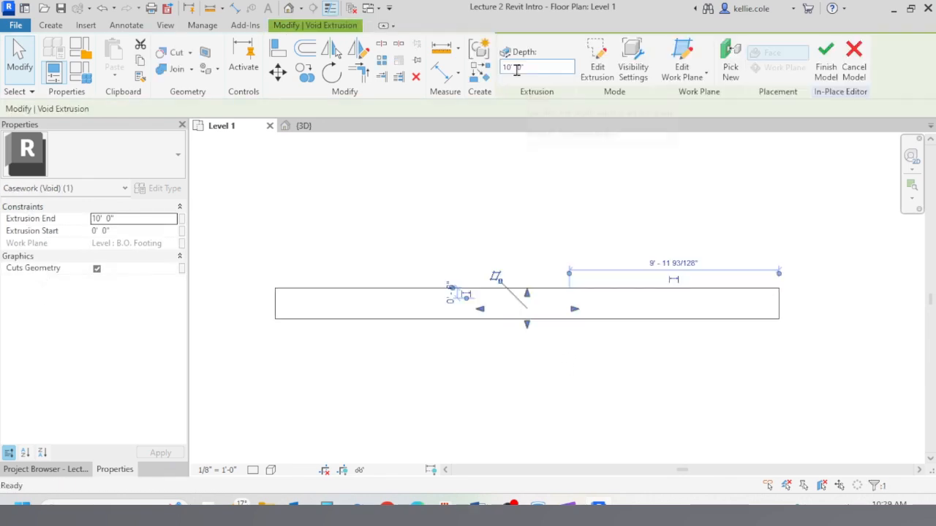
{"action": "left_click", "coordinate": [303, 126]}
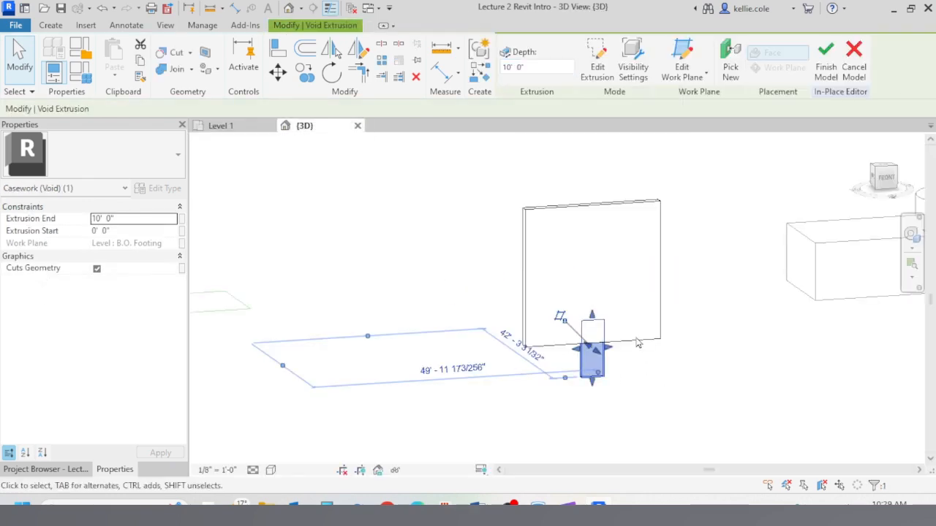
{"action": "left_click_drag", "start_coordinate": [590, 310], "coordinate": [606, 219]}
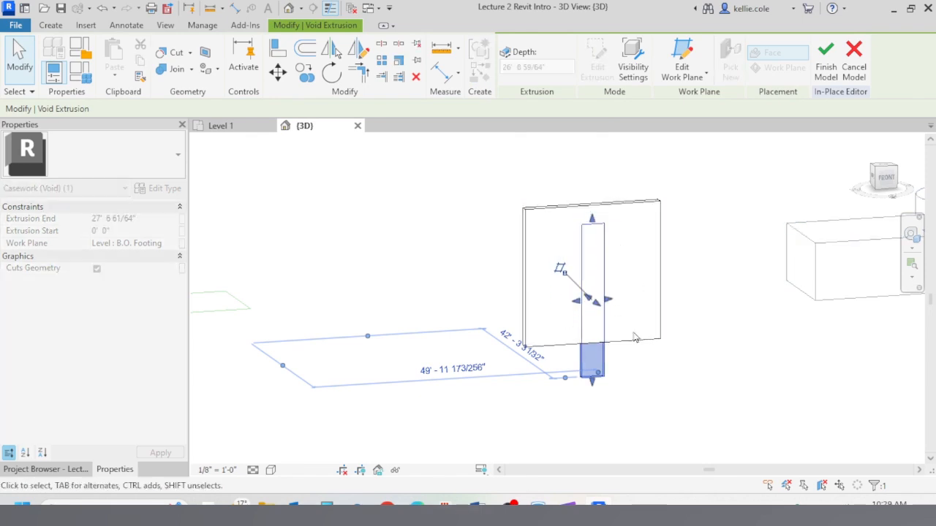
{"action": "left_click_drag", "start_coordinate": [592, 380], "coordinate": [622, 313]}
- Stretch the void's face through the slab's thickness and finish the in-place model
{"action": "scroll", "coordinate": [570, 260], "scroll_direction": "up", "scroll_amount": 4}
{"action": "middle_click_drag", "start_coordinate": [622, 313], "coordinate": [713, 282], "text": "shift"}
{"action": "left_click_drag", "start_coordinate": [509, 267], "coordinate": [466, 275]}
{"action": "scroll", "coordinate": [423, 299], "scroll_direction": "down", "scroll_amount": 2}
{"action": "middle_click_drag", "start_coordinate": [495, 326], "coordinate": [304, 281], "text": "shift"}
{"action": "left_click", "coordinate": [303, 278]}
{"action": "scroll", "coordinate": [623, 313], "scroll_direction": "down", "scroll_amount": 4}
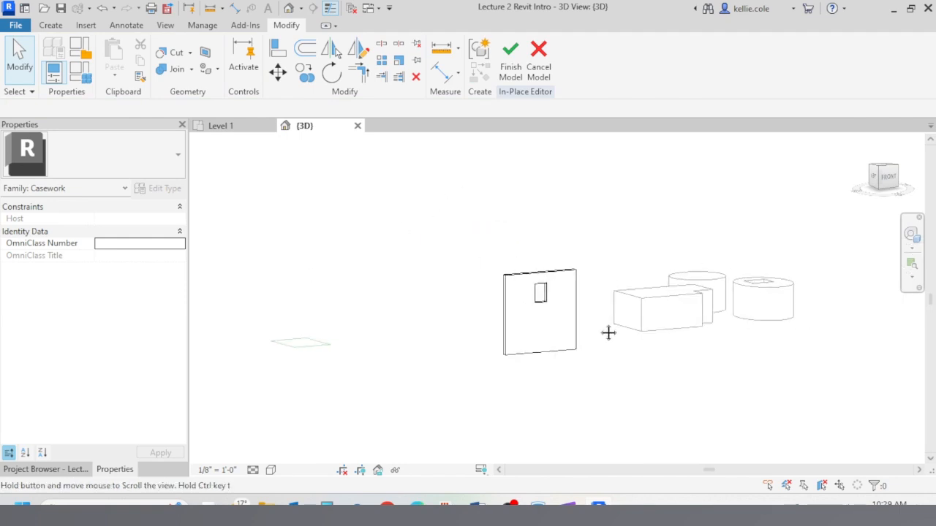
{"action": "left_click", "coordinate": [511, 67]}
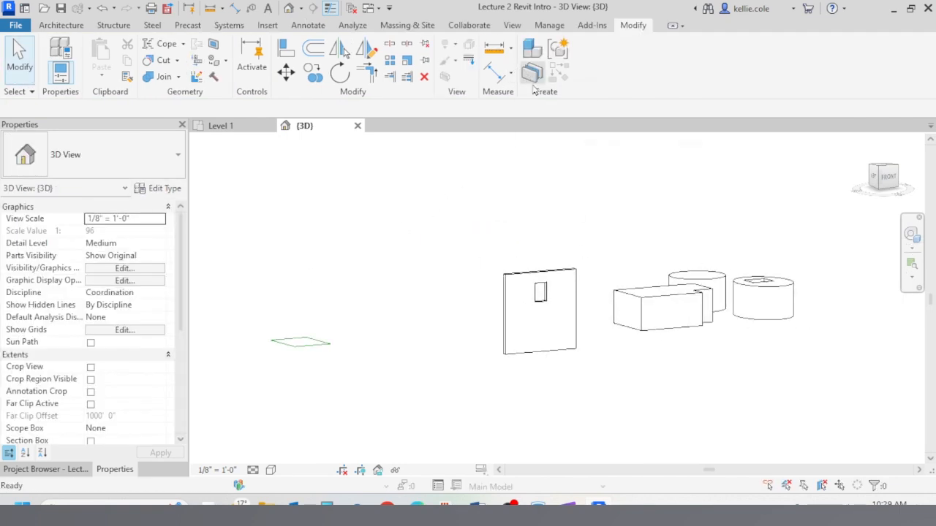
- Tile the 3D and Level 1 views side by side, with the whole rossi.jpg reference image framed in the plan view
{"action": "left_click", "coordinate": [221, 126]}
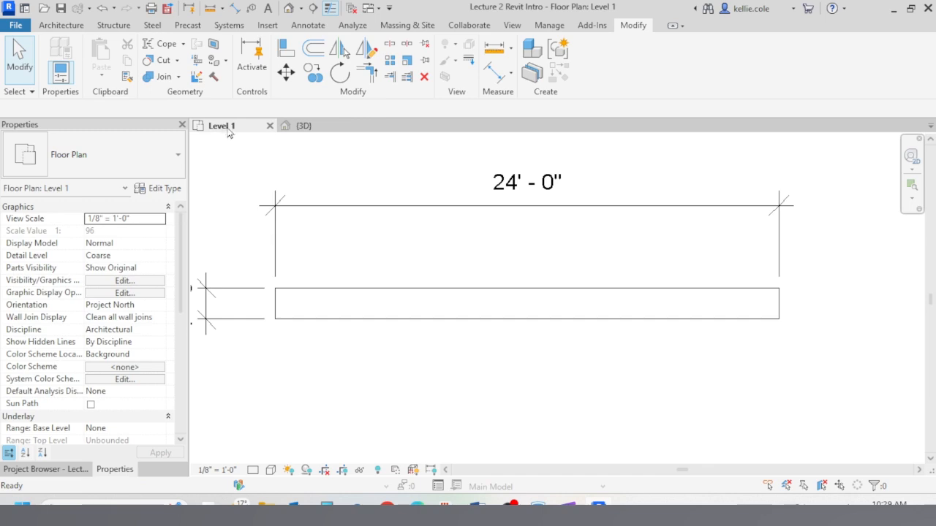
{"action": "scroll", "coordinate": [527, 302], "scroll_direction": "down", "scroll_amount": 4}
{"action": "left_click", "coordinate": [306, 127]}
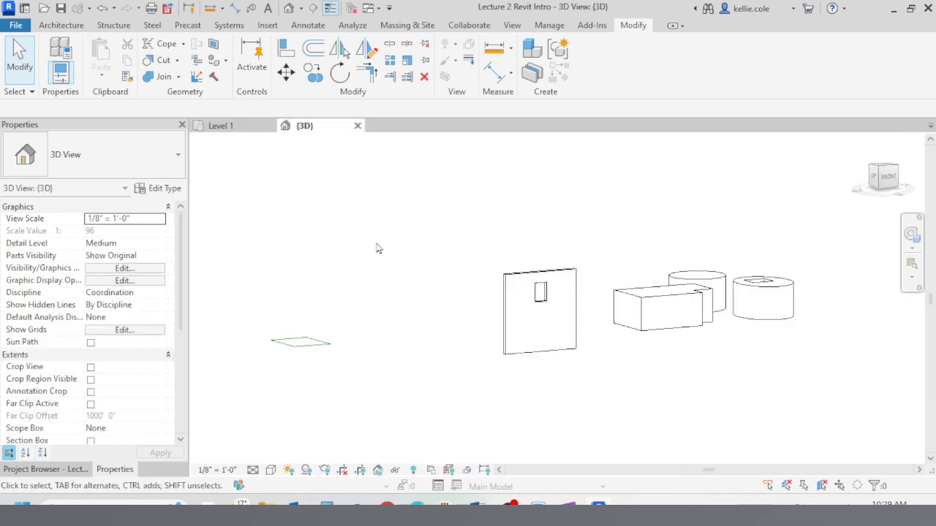
{"action": "key", "text": "t"}
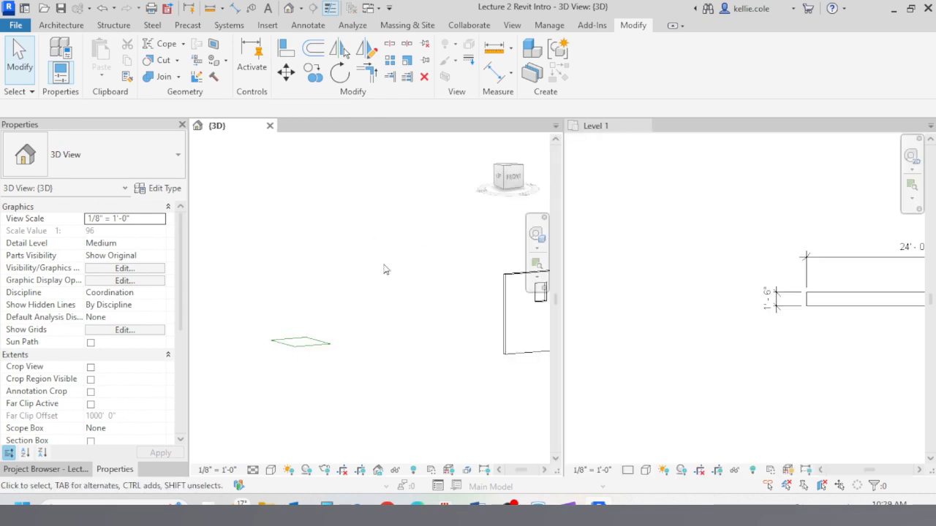
{"action": "scroll", "coordinate": [729, 236], "scroll_direction": "down", "scroll_amount": 3}
{"action": "scroll", "coordinate": [325, 311], "scroll_direction": "down", "scroll_amount": 3}
{"action": "scroll", "coordinate": [847, 278], "scroll_direction": "down", "scroll_amount": 2}
{"action": "scroll", "coordinate": [847, 278], "scroll_direction": "down", "scroll_amount": 3}
{"action": "scroll", "coordinate": [834, 227], "scroll_direction": "up", "scroll_amount": 5}
{"action": "left_click", "coordinate": [833, 225]}
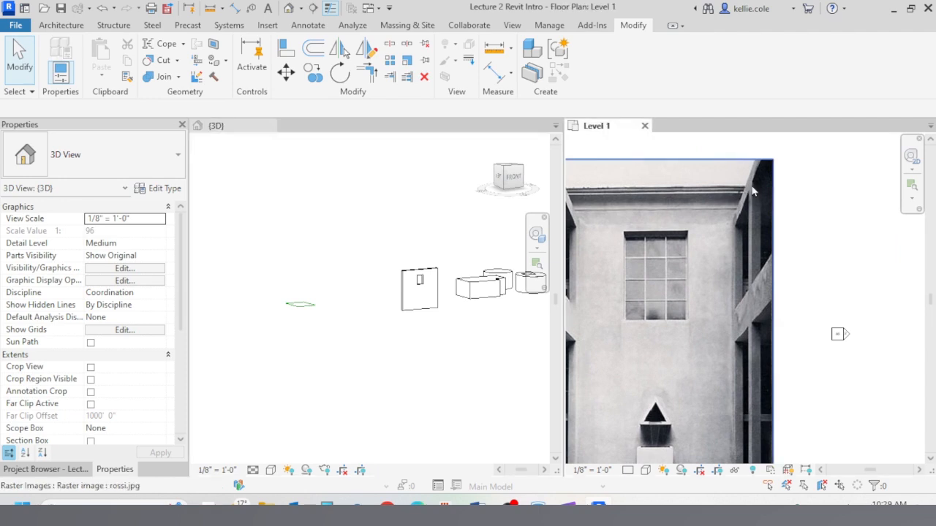
{"action": "scroll", "coordinate": [833, 224], "scroll_direction": "down", "scroll_amount": 1}
{"action": "scroll", "coordinate": [804, 256], "scroll_direction": "up", "scroll_amount": 2}
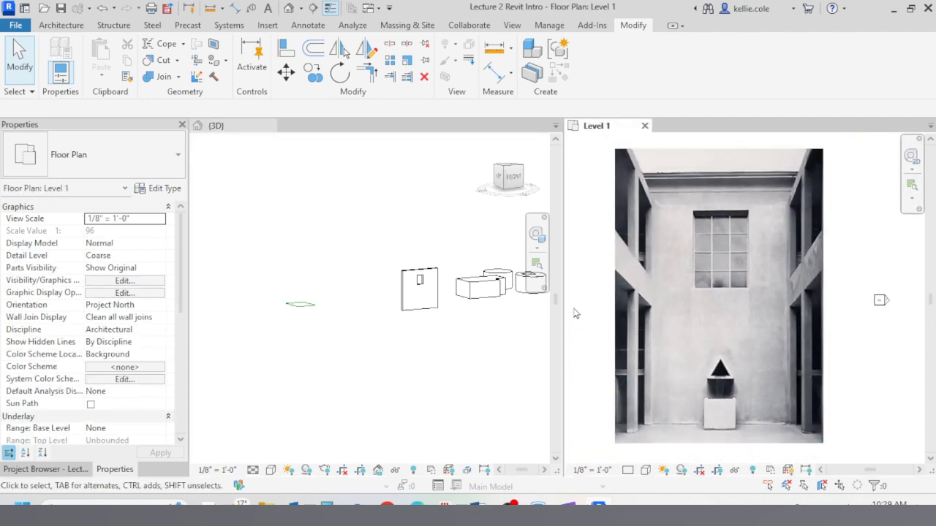
- Examine the wall slab and its window opening in the 3D view against the reference image
{"action": "left_click", "coordinate": [428, 310]}
{"action": "left_click", "coordinate": [428, 300]}
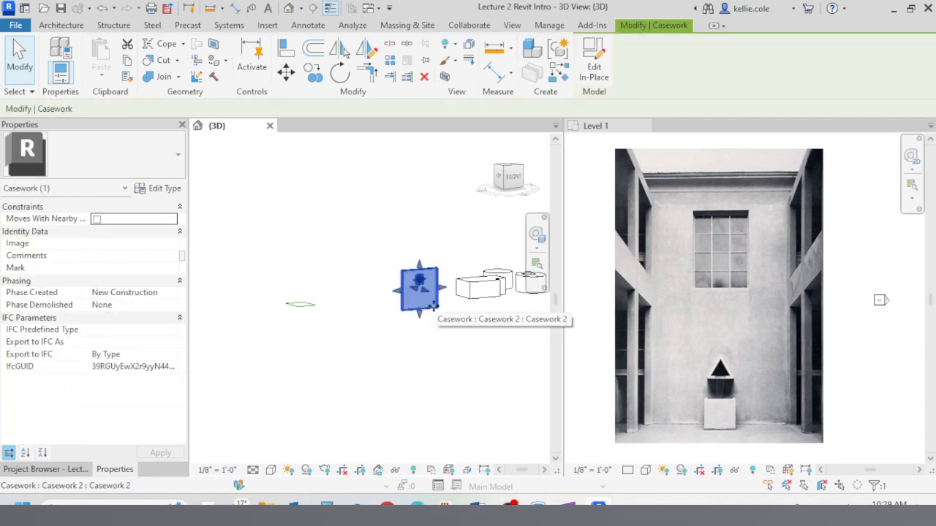
{"action": "scroll", "coordinate": [449, 301], "scroll_direction": "up", "scroll_amount": 5}
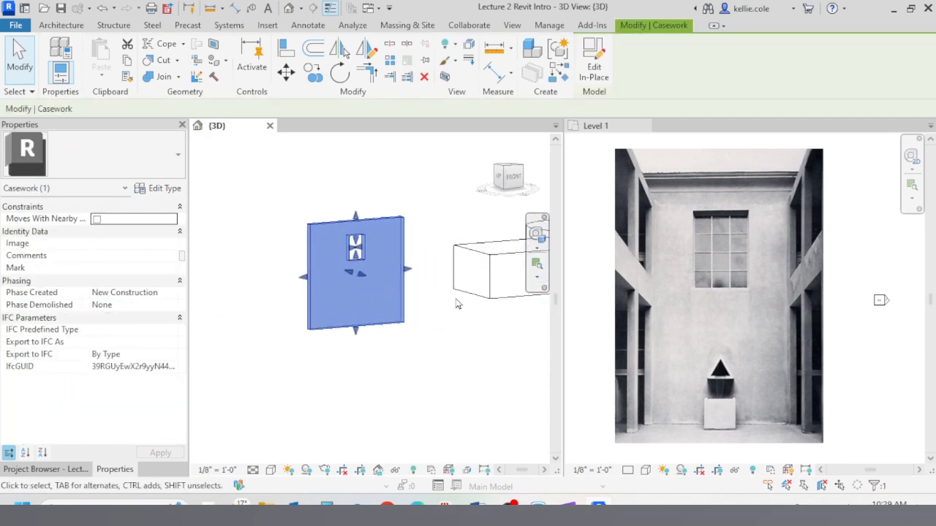
{"action": "left_click", "coordinate": [450, 338]}
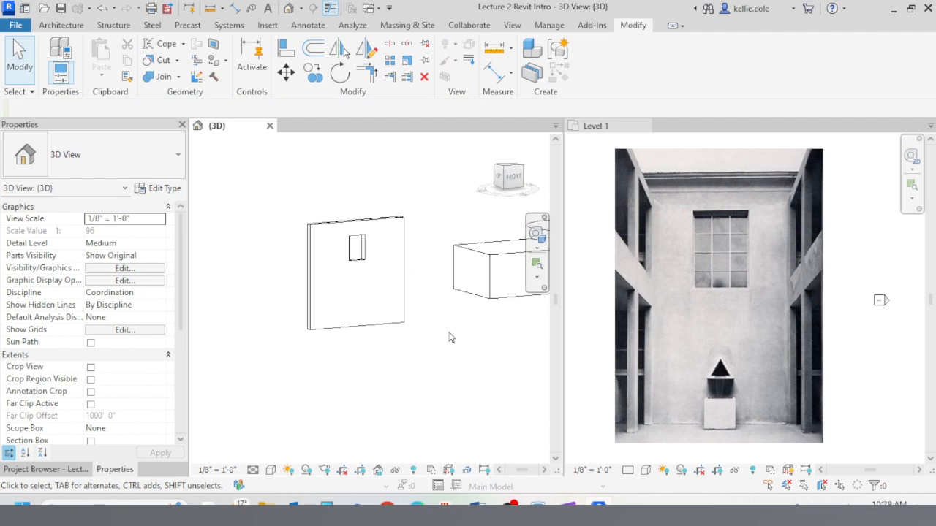
{"action": "left_click", "coordinate": [589, 130]}
{"action": "scroll", "coordinate": [343, 304], "scroll_direction": "down", "scroll_amount": 2}
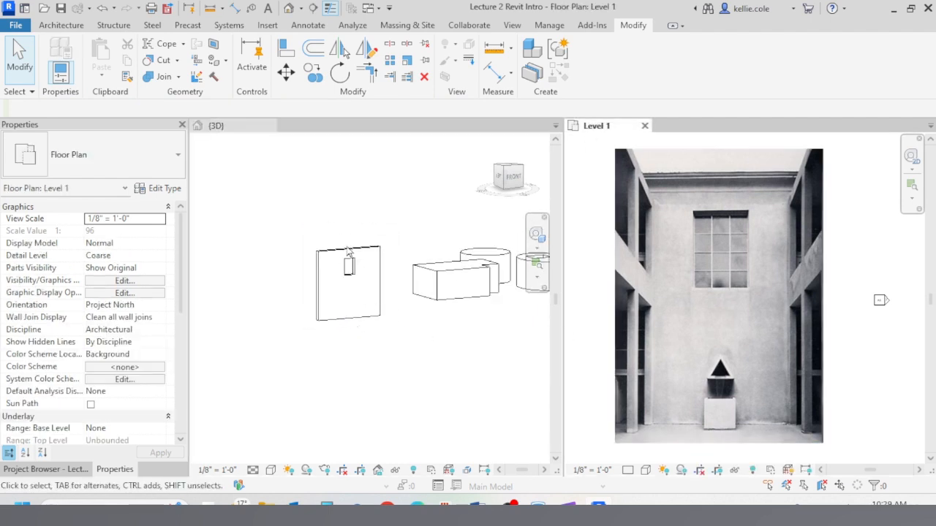
- Orient the 3D view to Top and frame the wall slab
{"action": "left_click", "coordinate": [348, 249]}
{"action": "middle_click_drag", "start_coordinate": [409, 223], "coordinate": [388, 283], "text": "shift"}
{"action": "left_click", "coordinate": [508, 171]}
{"action": "scroll", "coordinate": [333, 379], "scroll_direction": "up", "scroll_amount": 5}
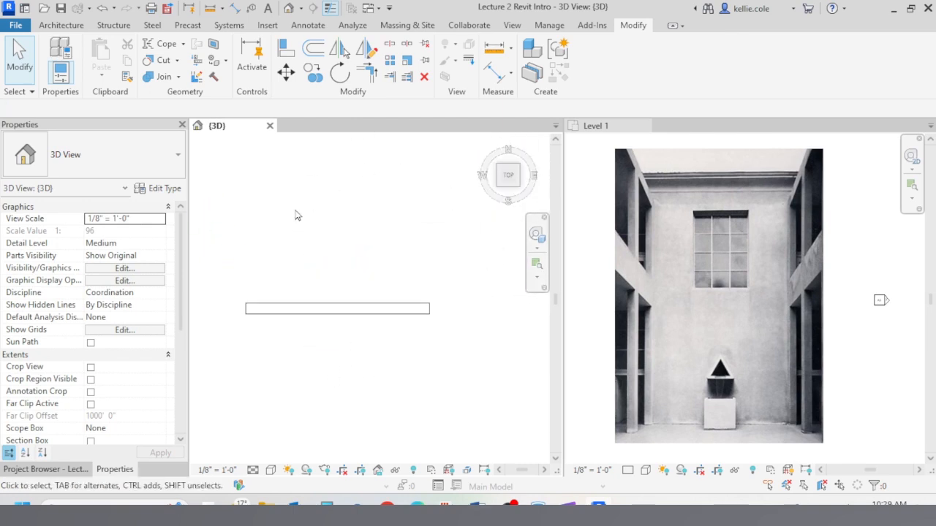
- Start a new in-place model component in the Walls category, keeping the suggested name
{"action": "key", "text": "m"}
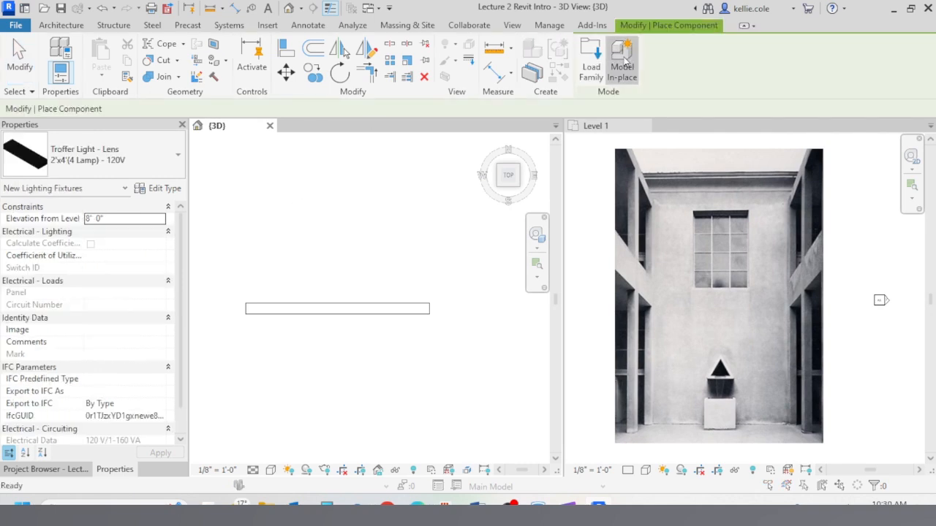
{"action": "left_click", "coordinate": [622, 57]}
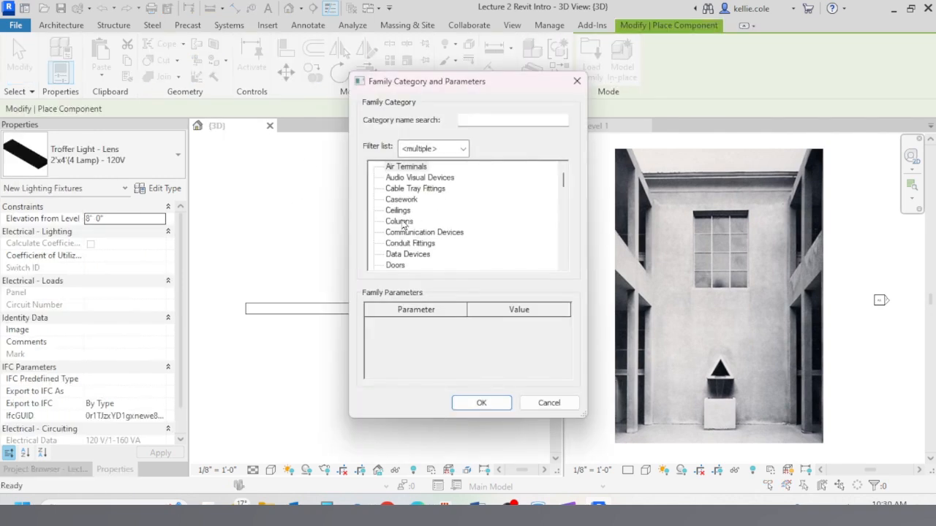
{"action": "left_click_drag", "start_coordinate": [563, 188], "coordinate": [563, 261]}
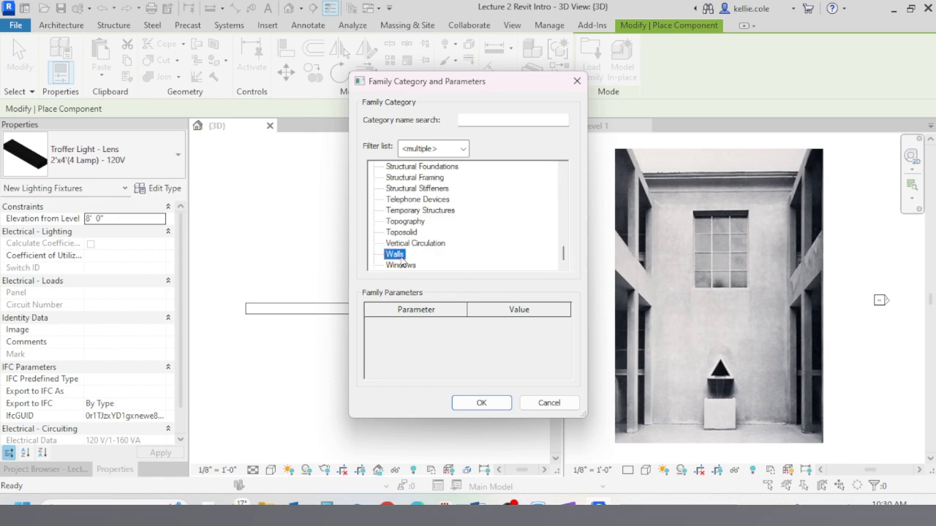
{"action": "left_click", "coordinate": [481, 403]}
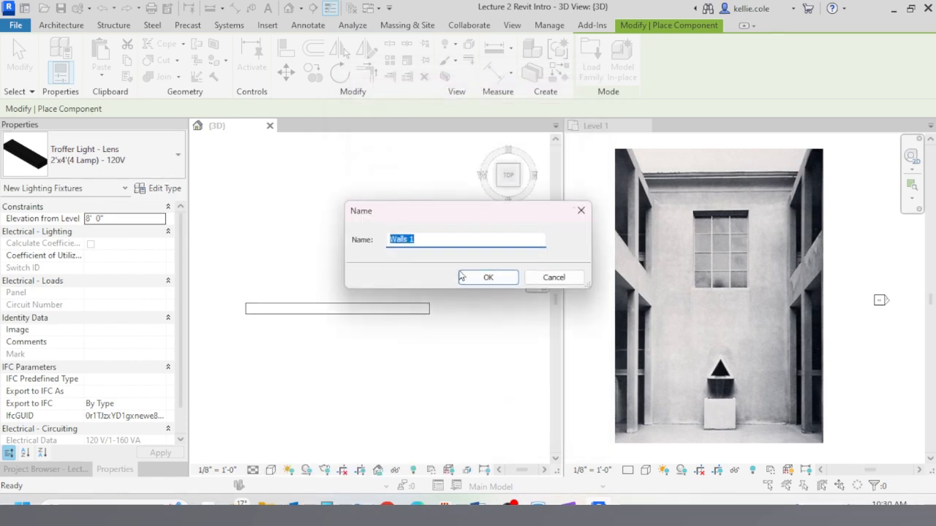
{"action": "left_click", "coordinate": [487, 278]}
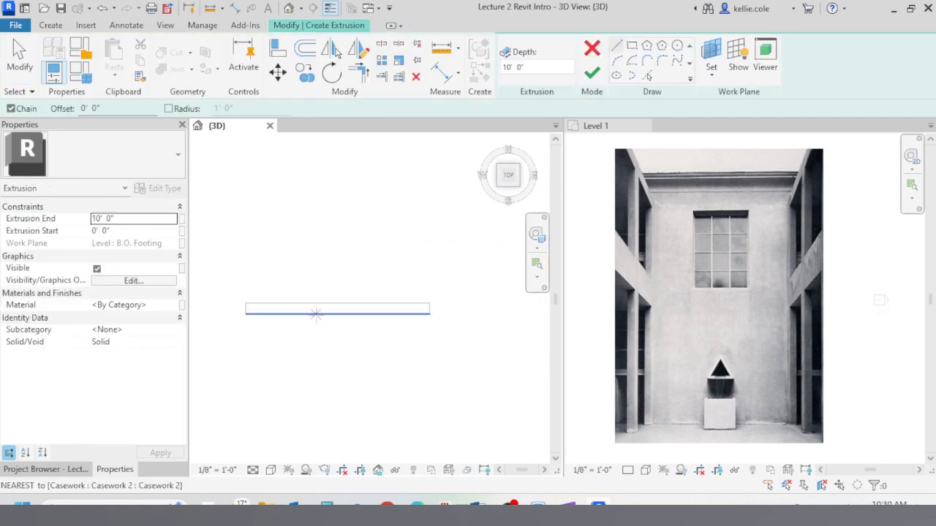
- Sketch a perpendicular guide line from the midpoint of the slab's front edge and a small rectangle against that edge for the extrusion
{"action": "left_click", "coordinate": [337, 313]}
{"action": "scroll", "coordinate": [342, 317], "scroll_direction": "up", "scroll_amount": 3}
{"action": "left_click", "coordinate": [329, 386]}
{"action": "key", "text": "Escape"}
{"action": "left_click", "coordinate": [631, 45]}
{"action": "left_click", "coordinate": [315, 308]}
{"action": "left_click", "coordinate": [352, 337]}
{"action": "key", "text": "Escape"}
- Move the rectangle so it is centred on the guide line, and nudge it slightly away from the slab
{"action": "scroll", "coordinate": [344, 336], "scroll_direction": "up", "scroll_amount": 2}
{"action": "left_click_drag", "start_coordinate": [272, 262], "coordinate": [395, 353]}
{"action": "key", "text": "m"}
{"action": "key", "text": "v"}
{"action": "left_click", "coordinate": [325, 337]}
{"action": "left_click", "coordinate": [321, 336]}
{"action": "left_click", "coordinate": [404, 380]}
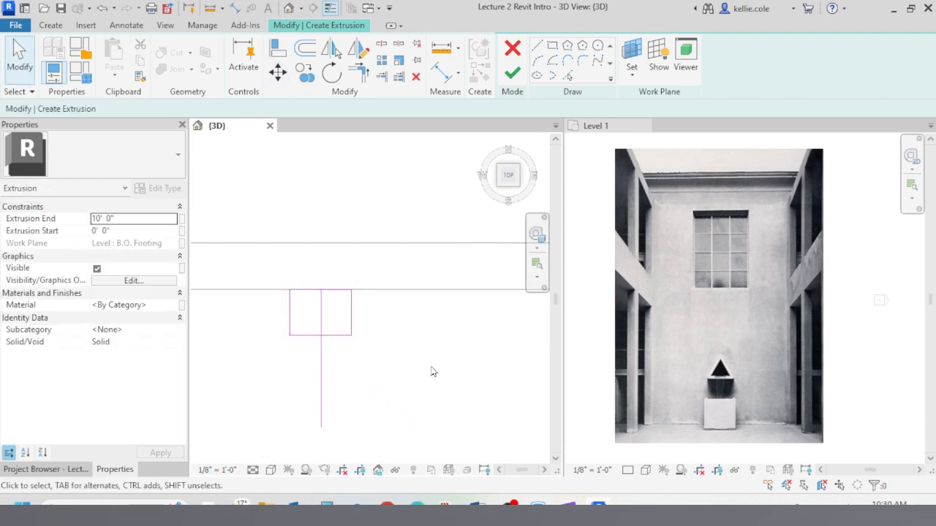
{"action": "left_click_drag", "start_coordinate": [256, 267], "coordinate": [392, 373]}
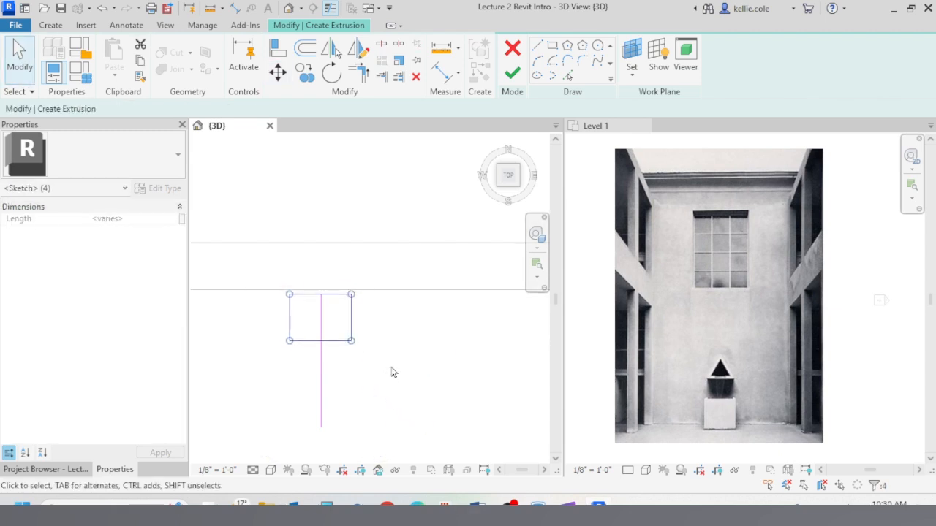
- Delete the guide line and finish the rectangle as a solid extrusion with a depth of 10' 0"
{"action": "left_click", "coordinate": [358, 416]}
{"action": "left_click", "coordinate": [321, 411]}
{"action": "key", "text": "Delete"}
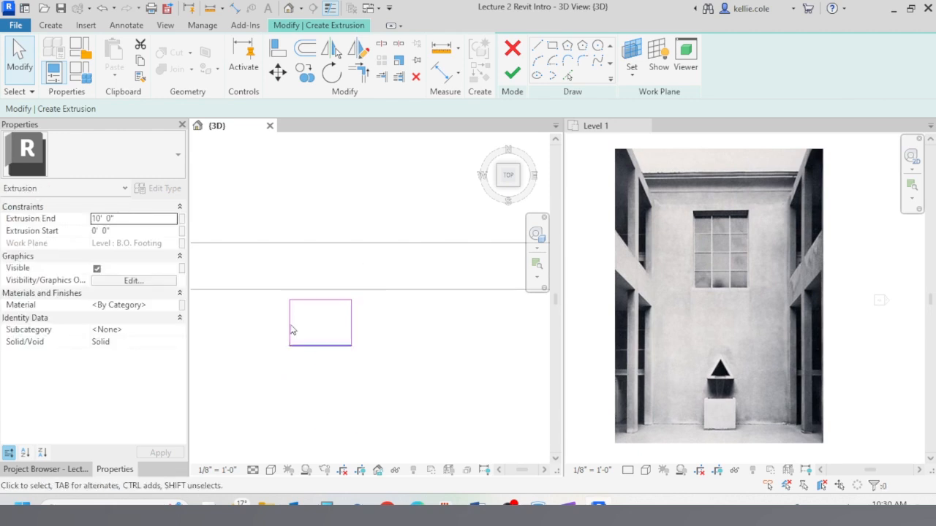
{"action": "left_click", "coordinate": [513, 75]}
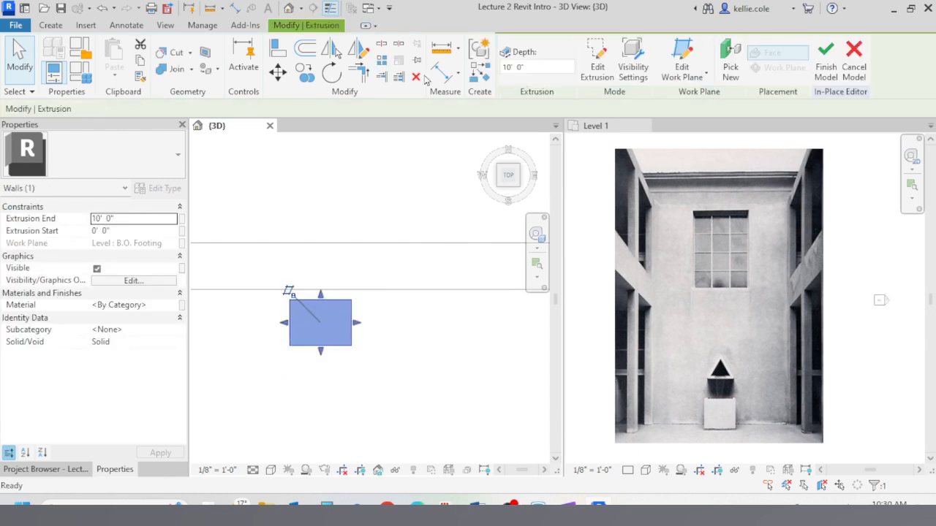
- Create a 10' 0" deep void extrusion from a slightly inset rectangle inside the block's outline
{"action": "left_click", "coordinate": [50, 25]}
{"action": "left_click", "coordinate": [266, 62]}
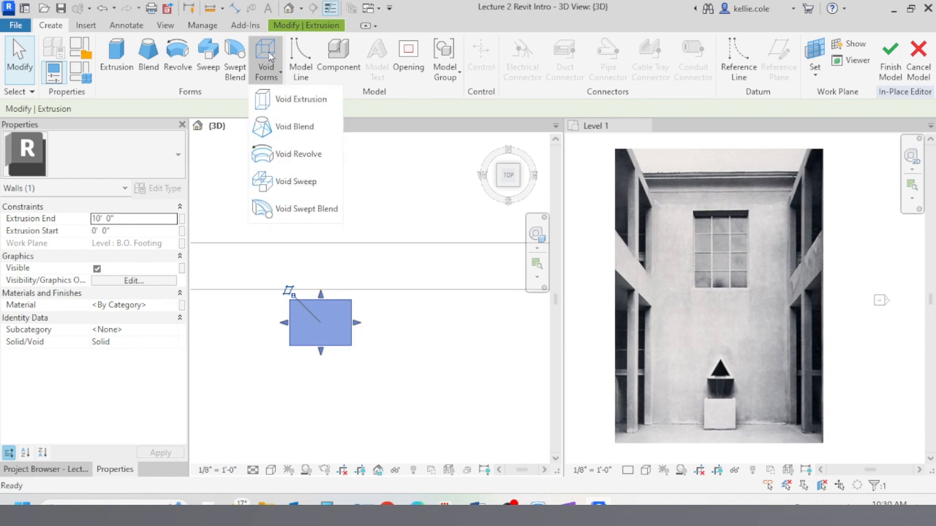
{"action": "left_click", "coordinate": [296, 100]}
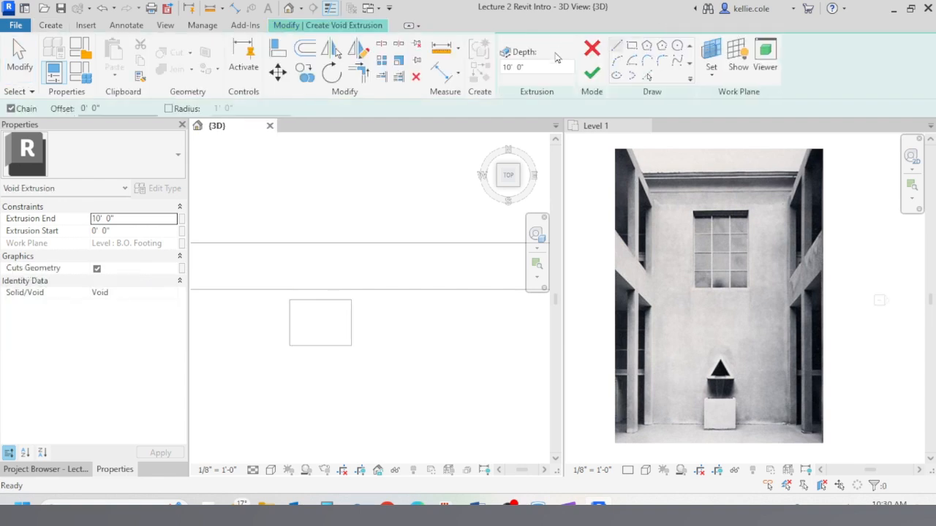
{"action": "left_click", "coordinate": [632, 46]}
{"action": "scroll", "coordinate": [311, 329], "scroll_direction": "up", "scroll_amount": 4}
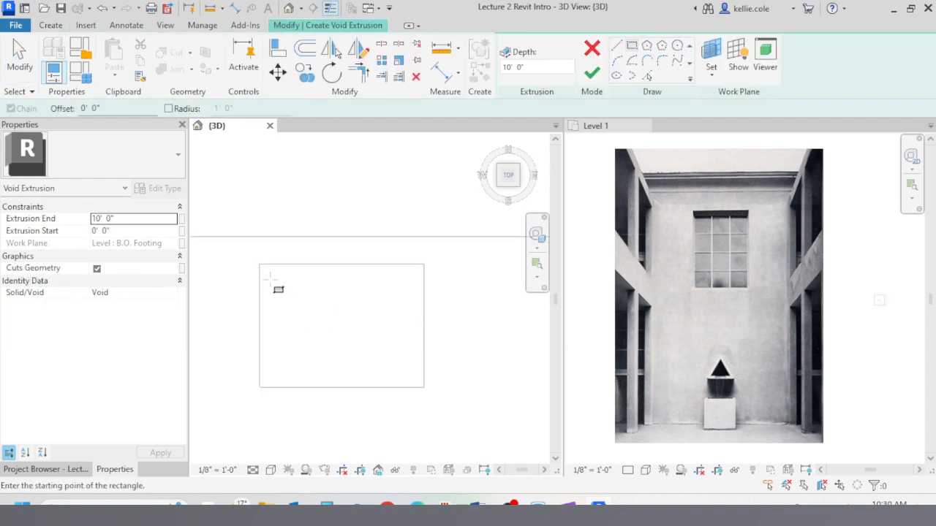
{"action": "left_click", "coordinate": [270, 277]}
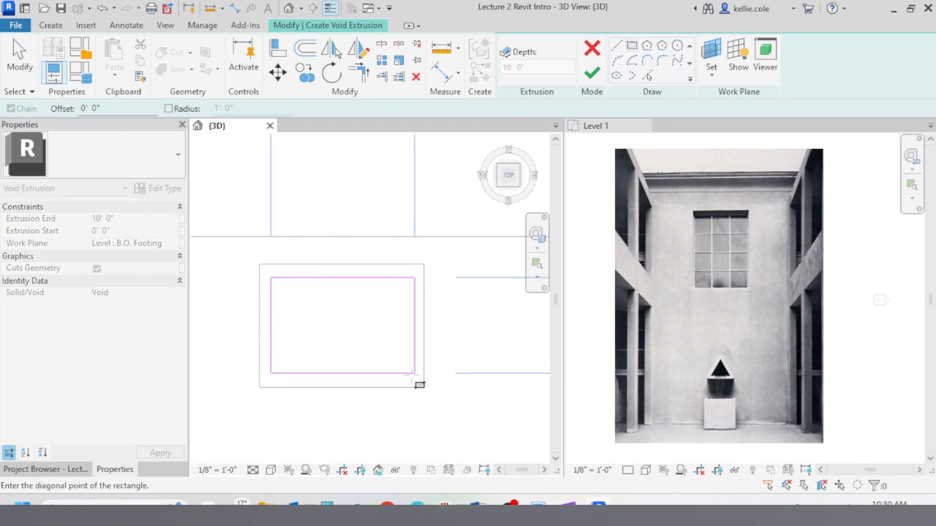
{"action": "left_click", "coordinate": [414, 373]}
{"action": "middle_click_drag", "start_coordinate": [403, 351], "coordinate": [447, 229], "text": "shift"}
{"action": "scroll", "coordinate": [423, 272], "scroll_direction": "down", "scroll_amount": 5}
{"action": "mouse_move", "coordinate": [466, 283]}
{"action": "middle_mouse_down", "text": "shift"}
{"action": "mouse_move", "coordinate": [474, 297]}
{"action": "mouse_move", "coordinate": [451, 291]}
{"action": "middle_mouse_up", "text": "shift"}
{"action": "scroll", "coordinate": [435, 255], "scroll_direction": "up", "scroll_amount": 3}
{"action": "left_click", "coordinate": [458, 368]}
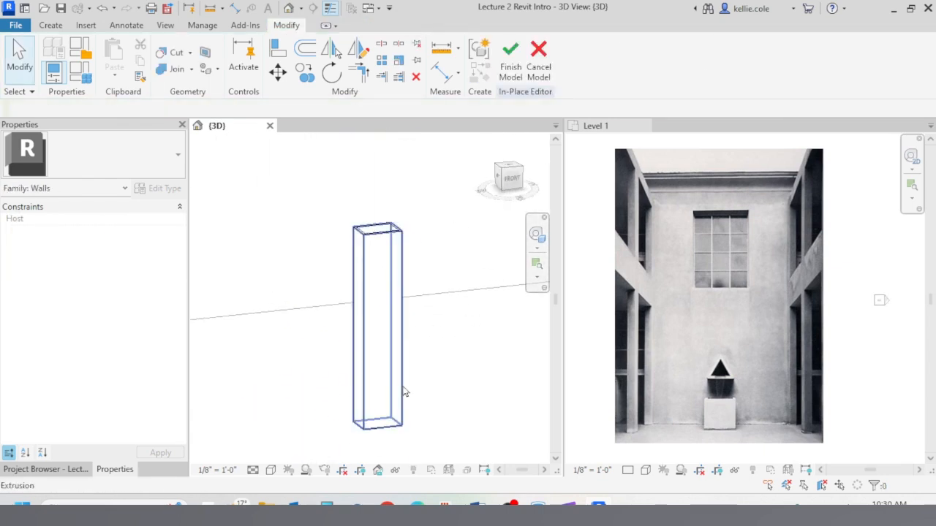
- Raise the base of the solid block so that its extrusion starts at 6' 0"
{"action": "left_click", "coordinate": [404, 393]}
{"action": "scroll", "coordinate": [381, 437], "scroll_direction": "up", "scroll_amount": 1}
{"action": "scroll", "coordinate": [385, 430], "scroll_direction": "up", "scroll_amount": 3}
{"action": "left_click_drag", "start_coordinate": [376, 417], "coordinate": [314, 258]}
{"action": "scroll", "coordinate": [376, 399], "scroll_direction": "down", "scroll_amount": 3}
{"action": "middle_click_drag", "start_coordinate": [425, 226], "coordinate": [443, 320], "text": "shift"}
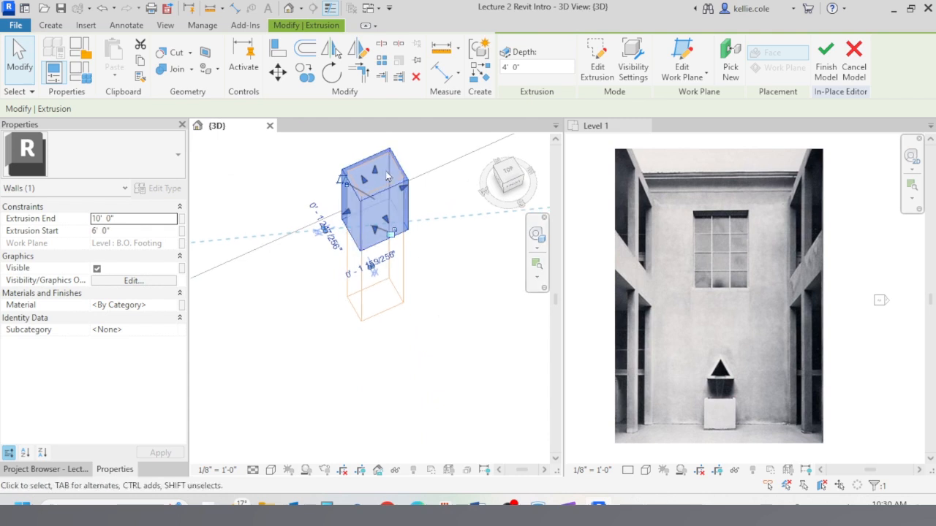
- Stretch the void above the top of the block to cut it open, and finish the in-place model
{"action": "left_click_drag", "start_coordinate": [375, 168], "coordinate": [375, 156]}
{"action": "left_click", "coordinate": [455, 301]}
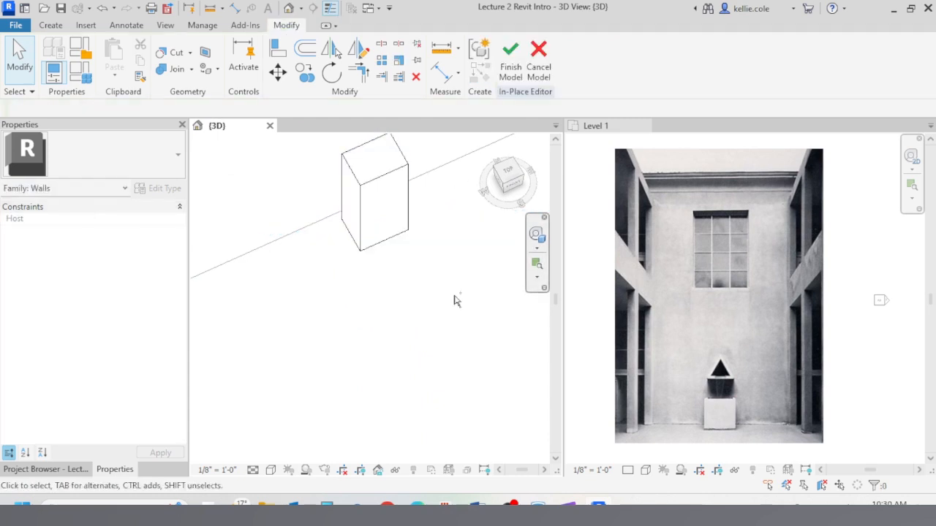
{"action": "left_click", "coordinate": [398, 179]}
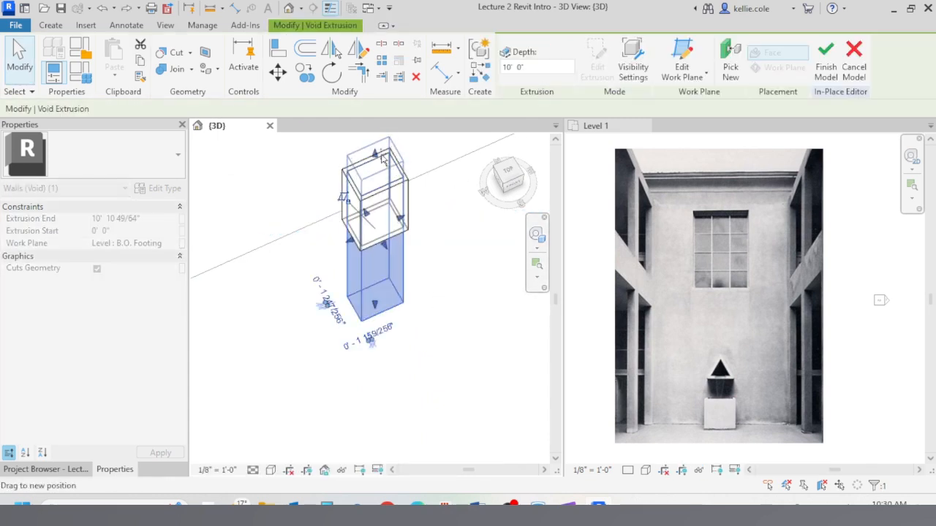
{"action": "left_click", "coordinate": [390, 301]}
{"action": "scroll", "coordinate": [395, 303], "scroll_direction": "down", "scroll_amount": 3}
{"action": "middle_click_drag", "start_coordinate": [395, 302], "coordinate": [421, 272], "text": "shift"}
{"action": "left_click", "coordinate": [510, 51]}
{"action": "scroll", "coordinate": [428, 365], "scroll_direction": "down", "scroll_amount": 3}
{"action": "middle_click_drag", "start_coordinate": [433, 358], "coordinate": [388, 355], "text": "shift"}
- Find the Reference Plane command in the keyboard shortcut settings and enter RP as its shortcut
{"action": "type", "text": "ks"}
{"action": "type", "text": "reference"}
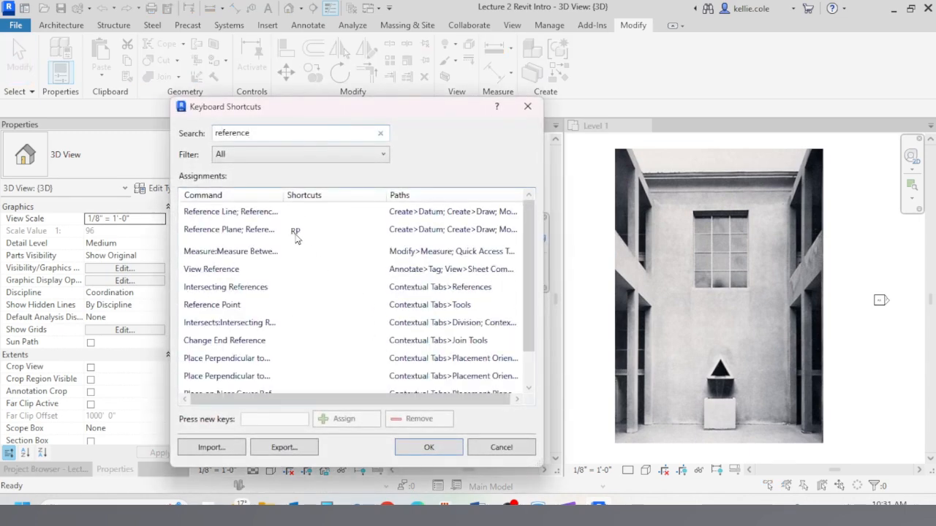
{"action": "left_click", "coordinate": [251, 231]}
{"action": "left_click", "coordinate": [269, 416]}
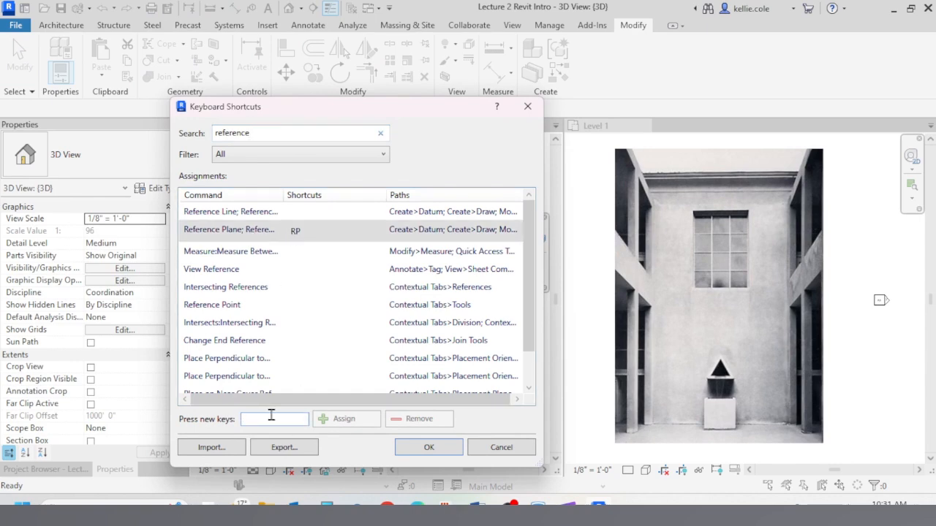
{"action": "type", "text": "RP"}
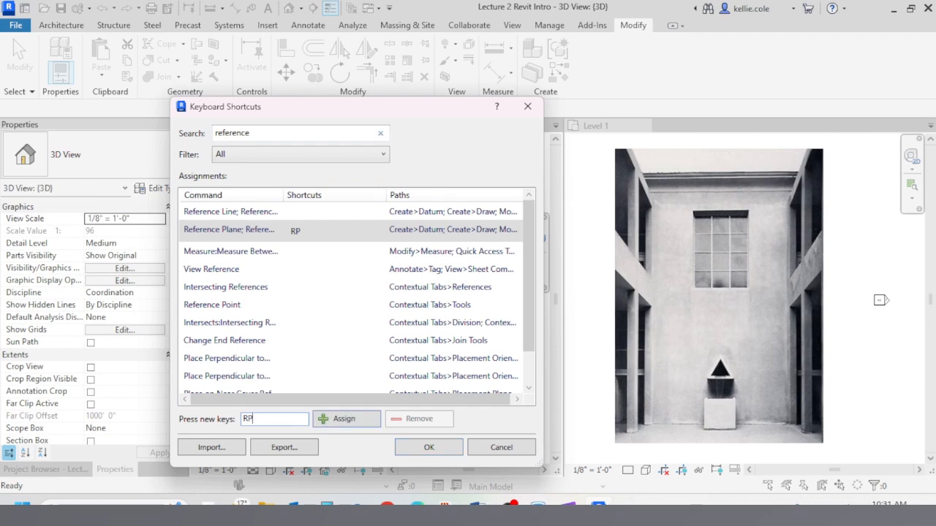
{"action": "key", "text": "Return"}
{"action": "key", "text": "Return"}
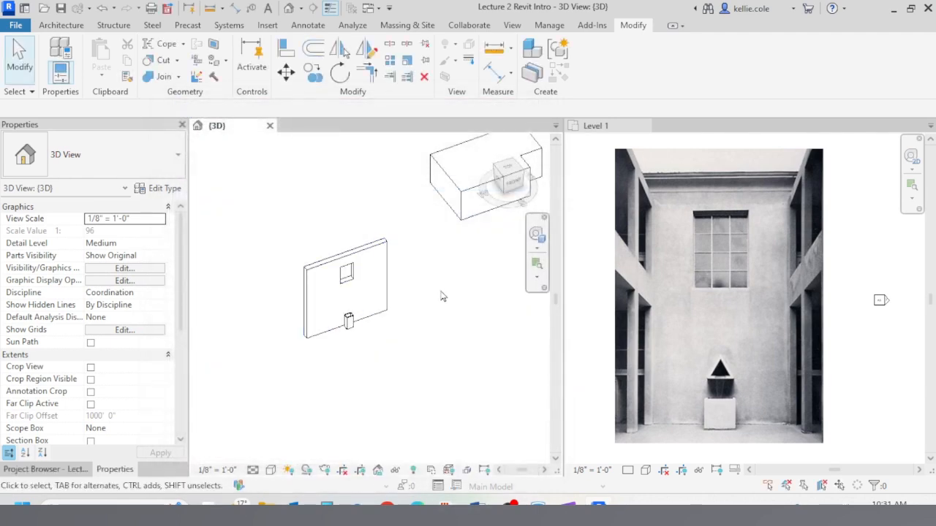
- Look up the Reference Plane command in the shortcut settings and widen the path column to read its locations
{"action": "type", "text": "ks"}
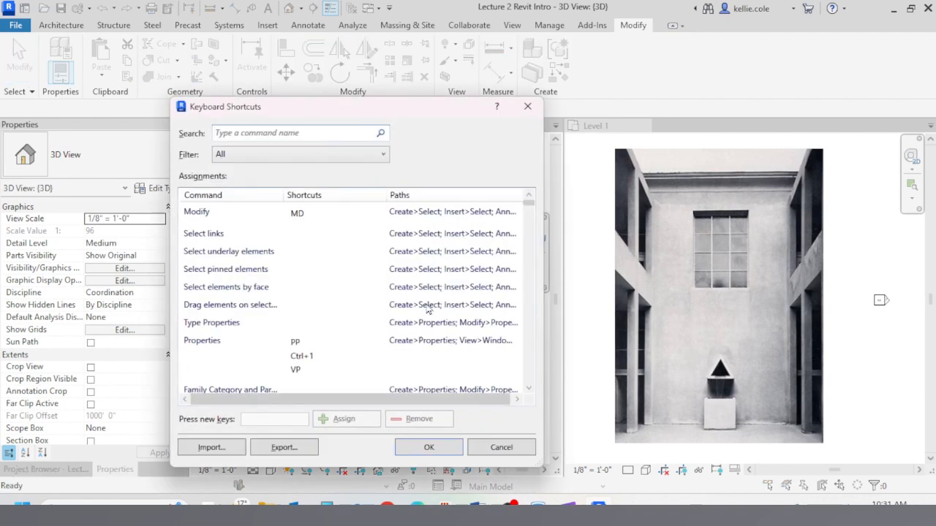
{"action": "type", "text": "refer"}
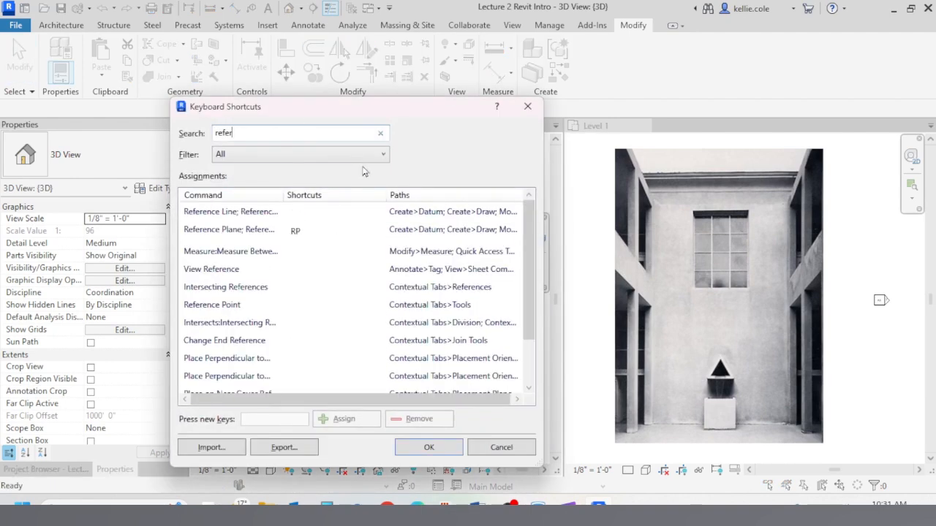
{"action": "left_click_drag", "start_coordinate": [545, 271], "coordinate": [803, 315]}
{"action": "left_click", "coordinate": [506, 231]}
{"action": "left_click_drag", "start_coordinate": [521, 199], "coordinate": [678, 219]}
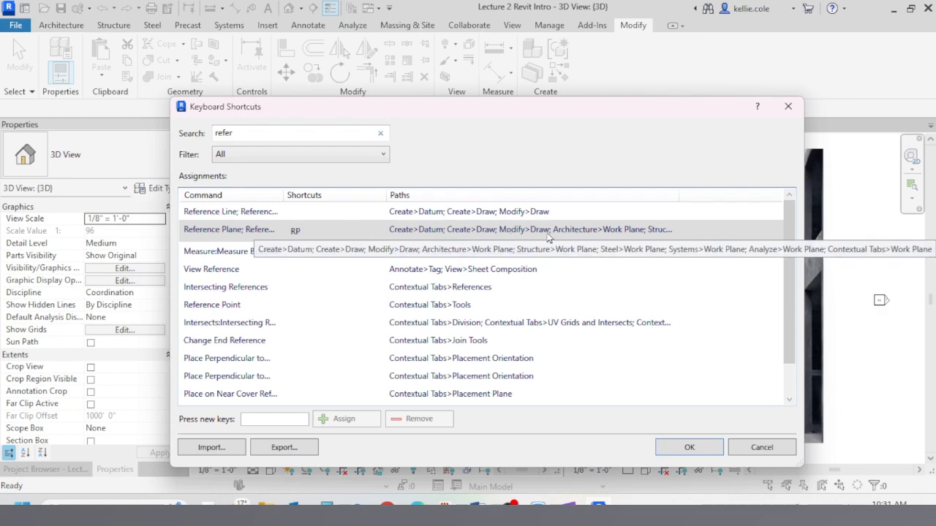
{"action": "left_click", "coordinate": [687, 449]}
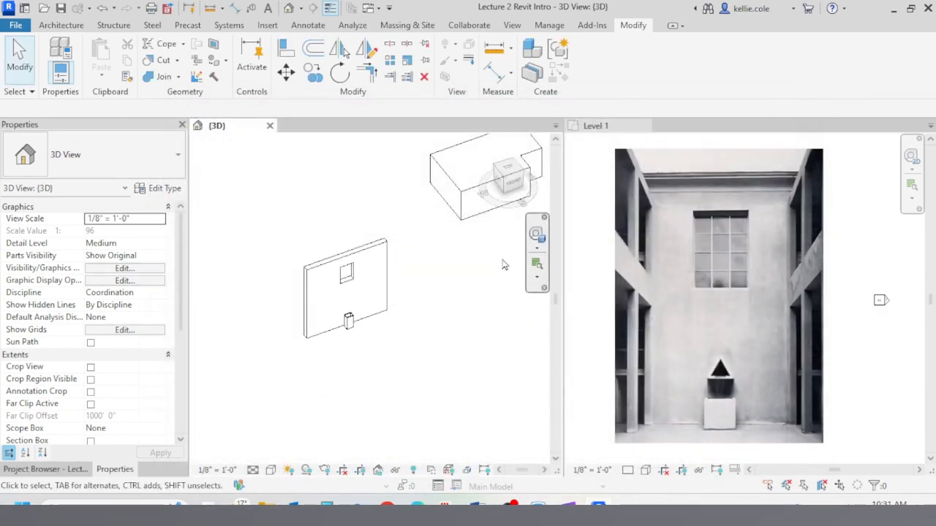
- Try to draw a reference plane along the slab's front edge in the Level 1 plan
{"action": "middle_click_drag", "start_coordinate": [417, 335], "coordinate": [420, 337], "text": "shift"}
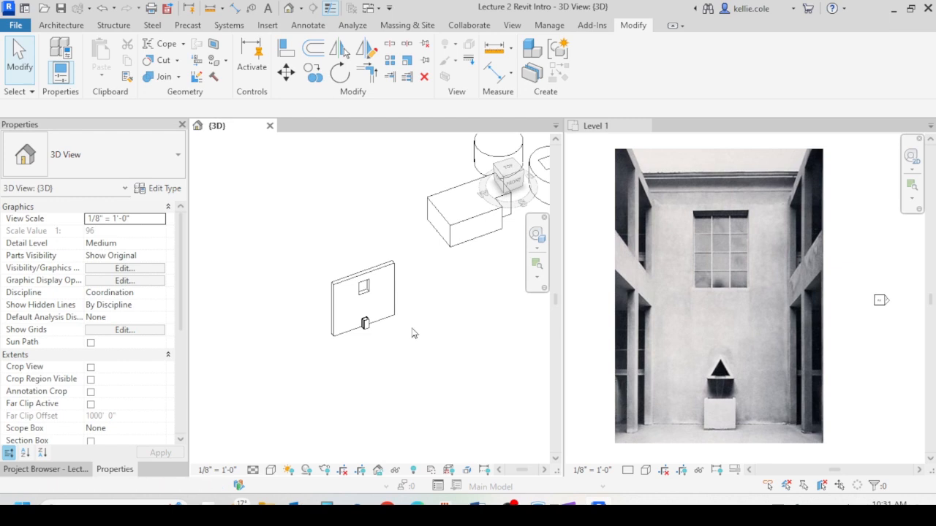
{"action": "left_click", "coordinate": [907, 356]}
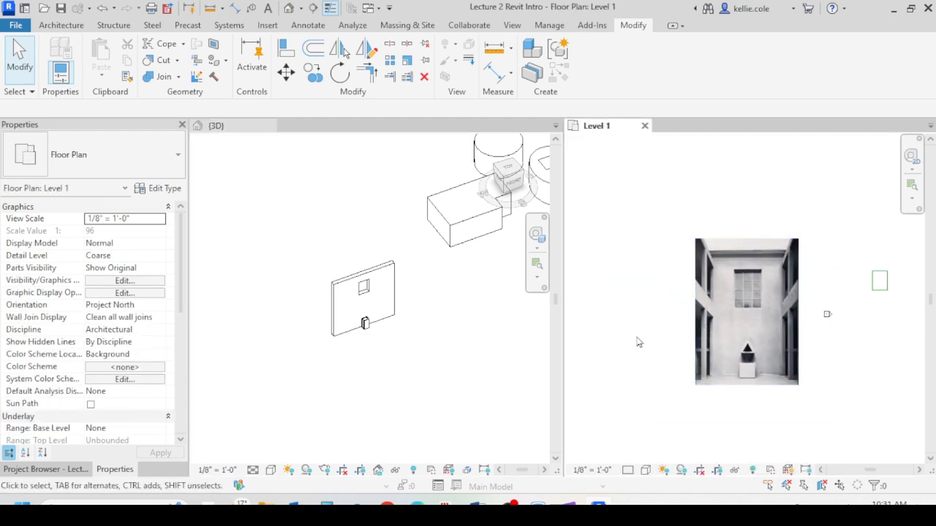
{"action": "scroll", "coordinate": [749, 375], "scroll_direction": "up", "scroll_amount": 5}
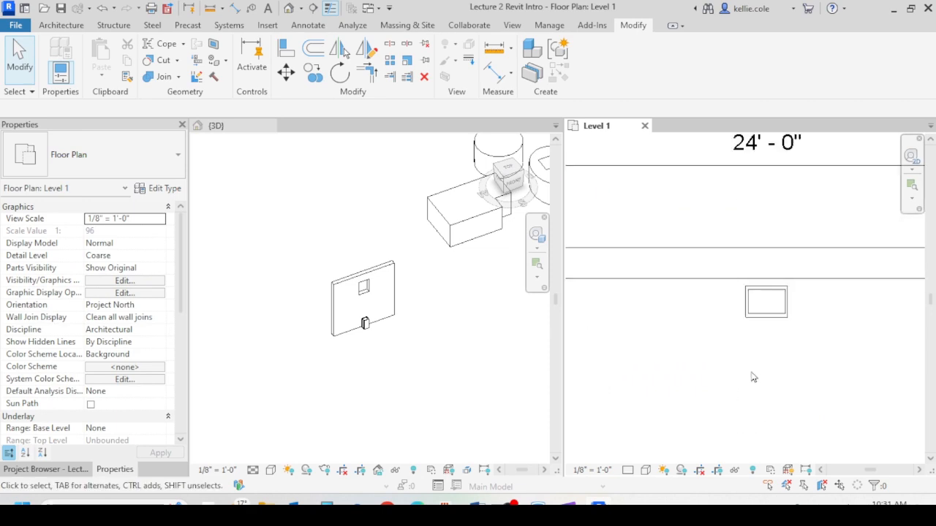
{"action": "key", "text": "r"}
{"action": "key", "text": "p"}
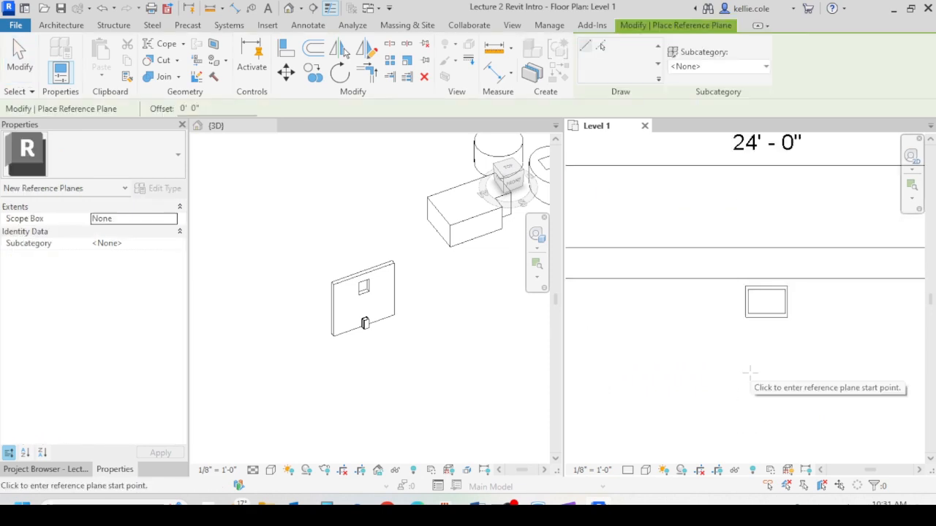
{"action": "left_click", "coordinate": [731, 279]}
{"action": "left_click", "coordinate": [864, 278]}
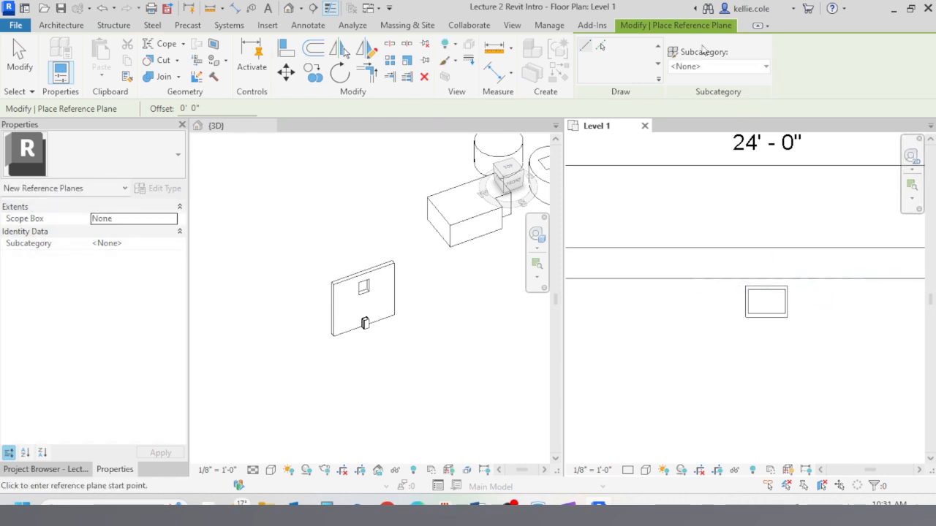
{"action": "scroll", "coordinate": [623, 334], "scroll_direction": "down", "scroll_amount": 3}
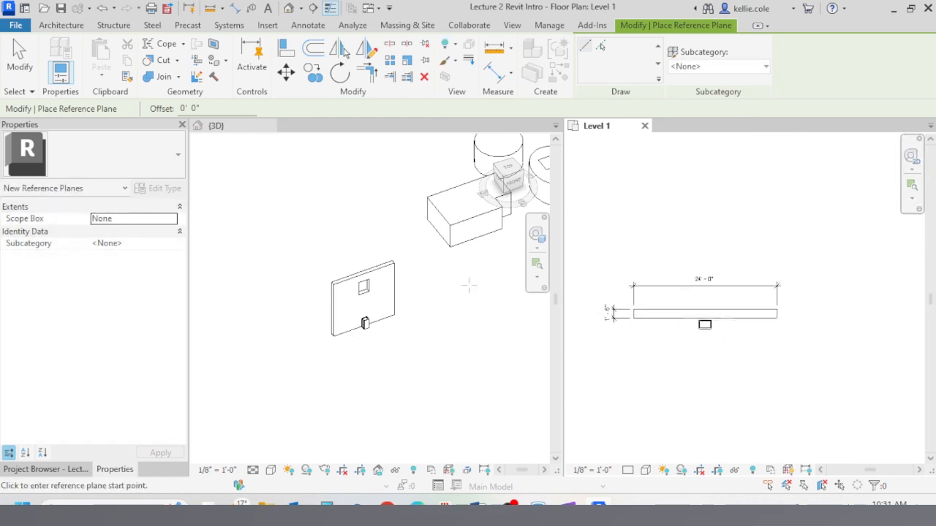
{"action": "key", "text": "k"}
{"action": "key", "text": "s"}
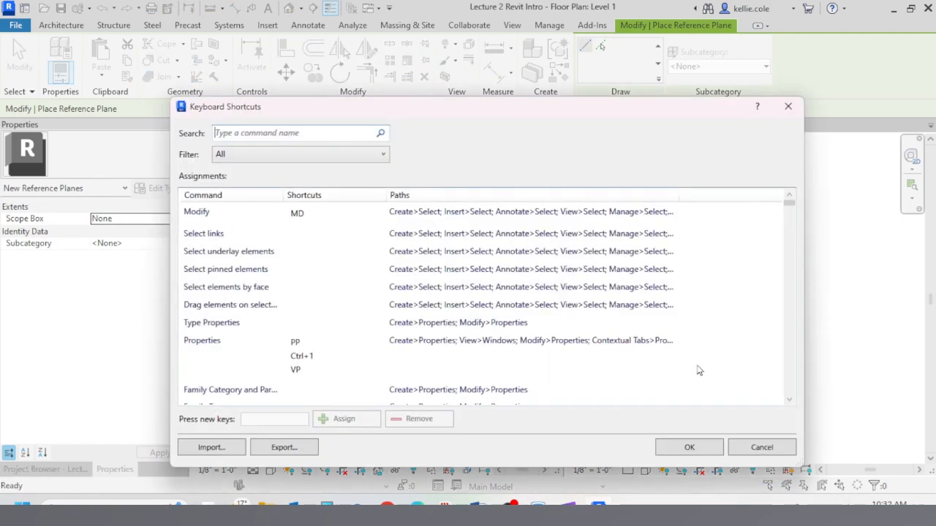
{"action": "left_click", "coordinate": [761, 448]}
{"action": "key", "text": "Escape"}
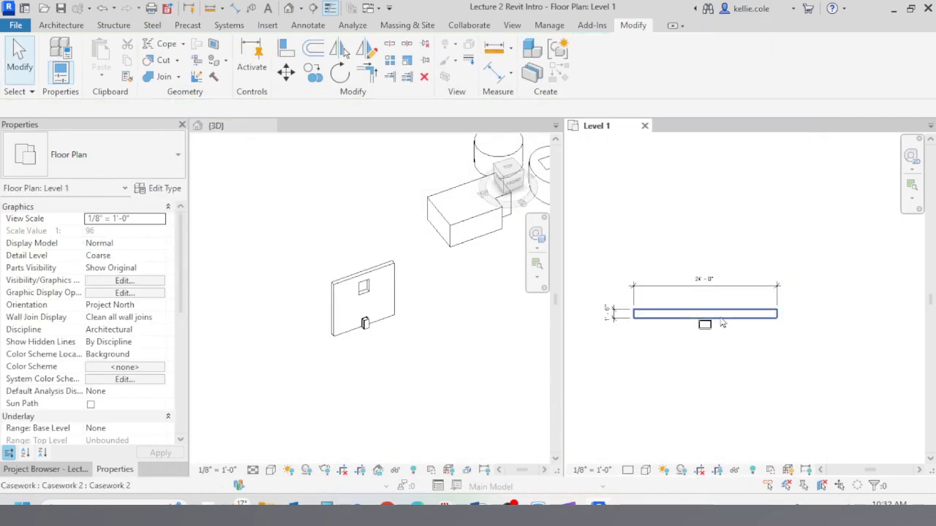
{"action": "left_click", "coordinate": [422, 336]}
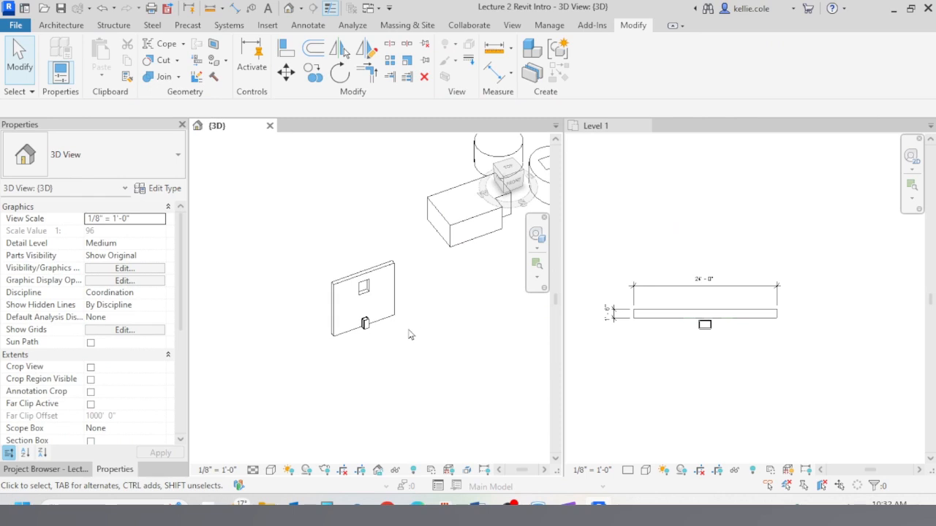
- Collapse the project's schedules group and frame the A4 elevation marker below the slab in the Level 1 plan
{"action": "left_click", "coordinate": [42, 470]}
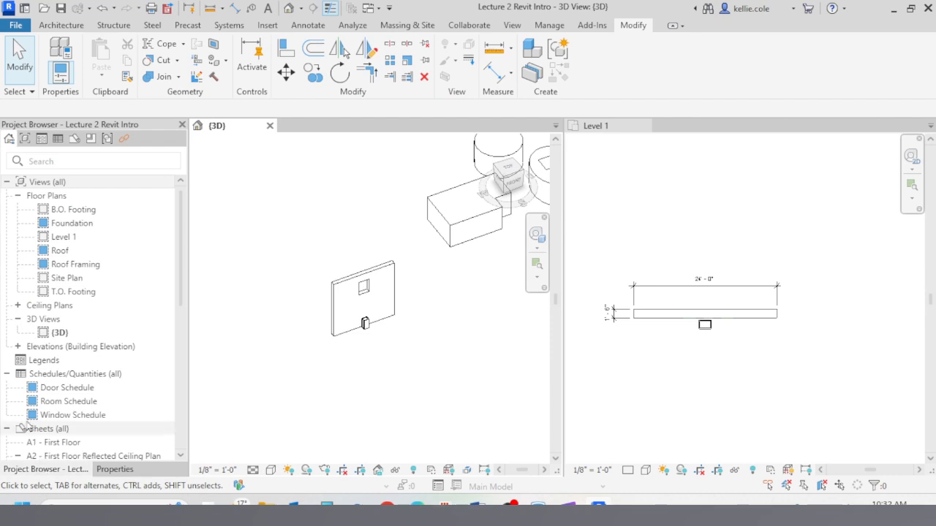
{"action": "left_click", "coordinate": [6, 375]}
{"action": "left_click", "coordinate": [660, 398]}
{"action": "scroll", "coordinate": [775, 219], "scroll_direction": "down", "scroll_amount": 3}
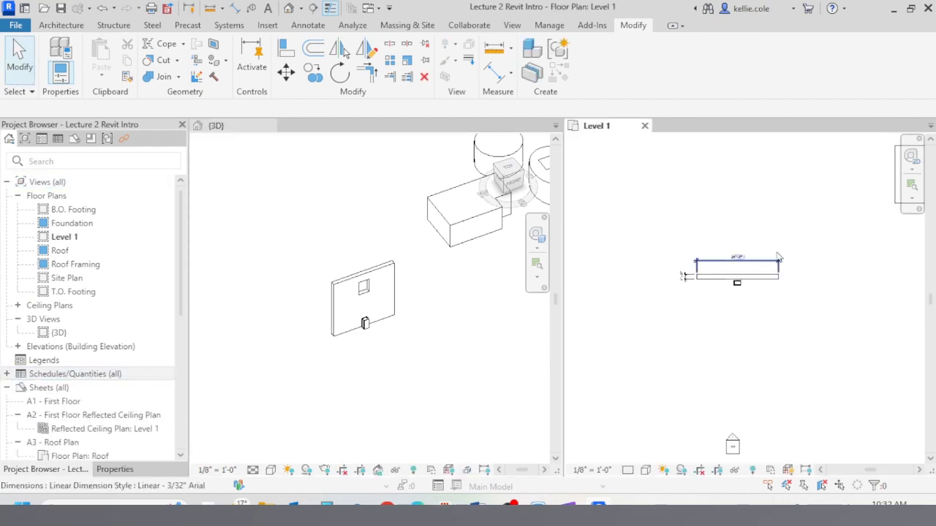
{"action": "scroll", "coordinate": [744, 407], "scroll_direction": "up", "scroll_amount": 5}
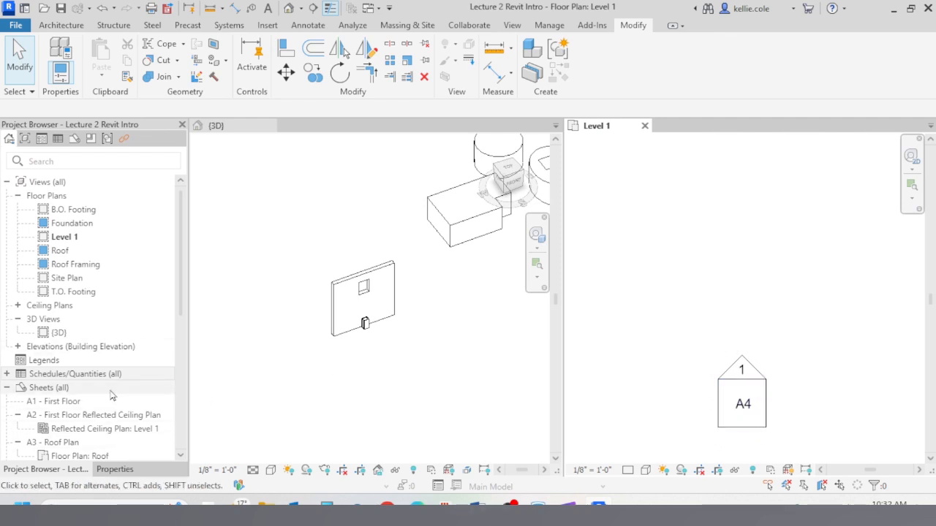
- Collapse the floor plans group, list the building elevations and open the South elevation view
{"action": "left_click", "coordinate": [18, 196]}
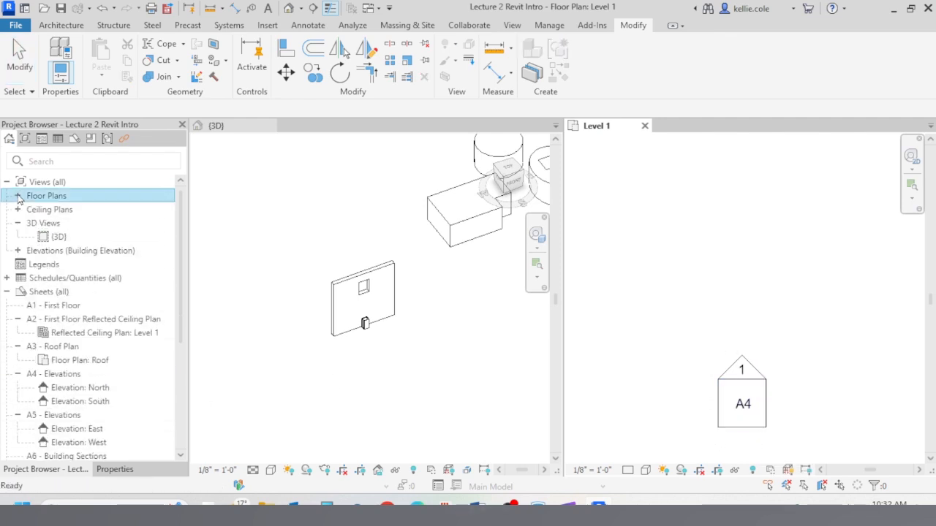
{"action": "left_click", "coordinate": [18, 251]}
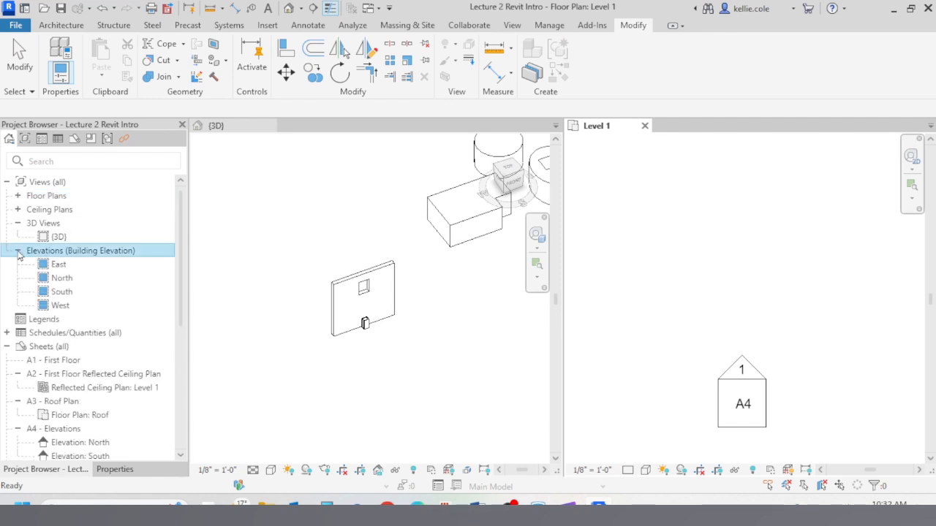
{"action": "double_click", "coordinate": [60, 293]}
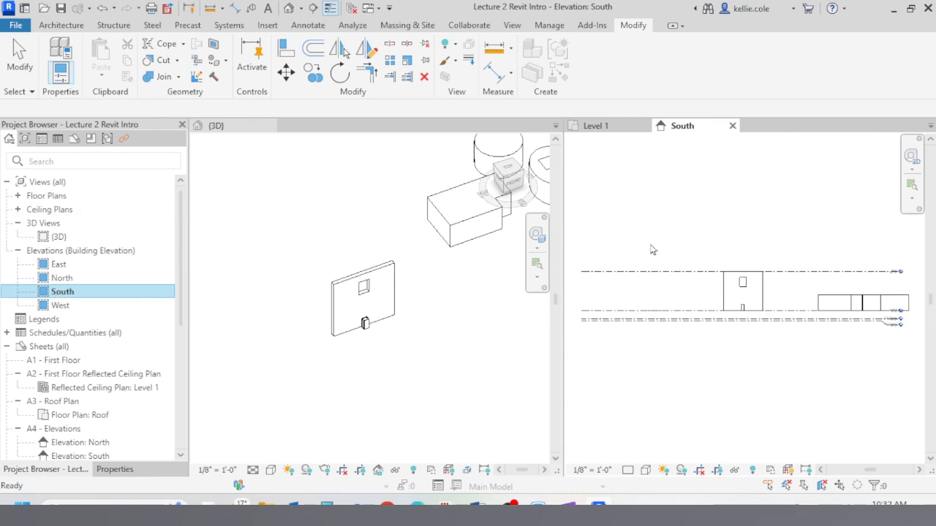
- Start a new in-place component in the Walls category and accept Walls 2 as its name
{"action": "scroll", "coordinate": [744, 296], "scroll_direction": "up", "scroll_amount": 5}
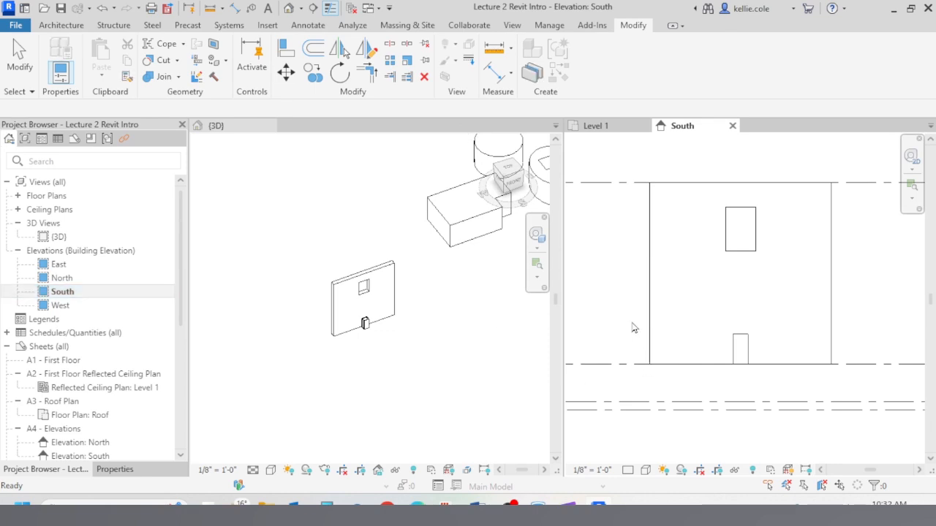
{"action": "key", "text": "c"}
{"action": "key", "text": "m"}
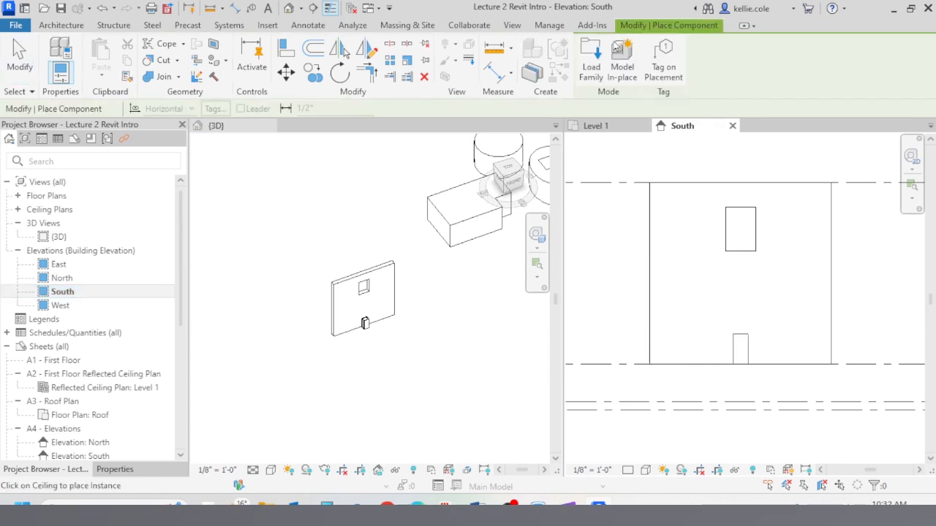
{"action": "left_click", "coordinate": [628, 64]}
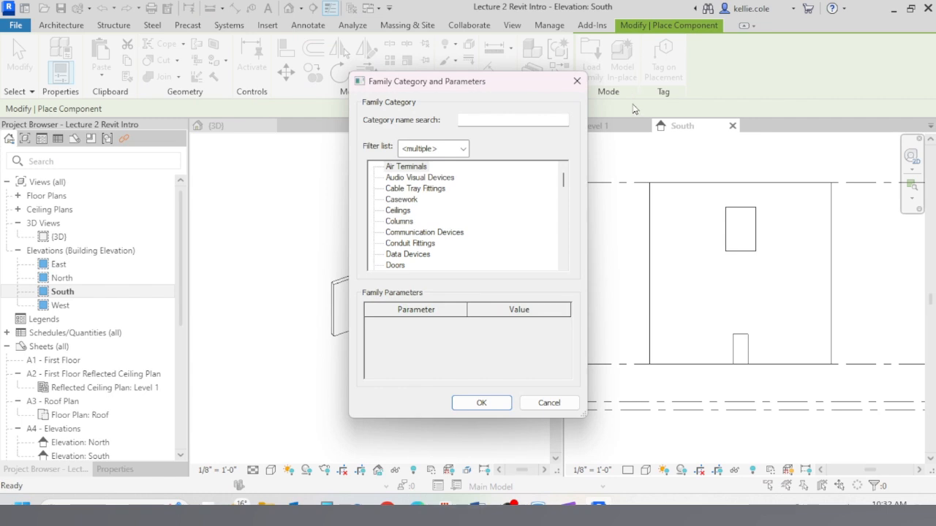
{"action": "left_click_drag", "start_coordinate": [561, 179], "coordinate": [553, 286]}
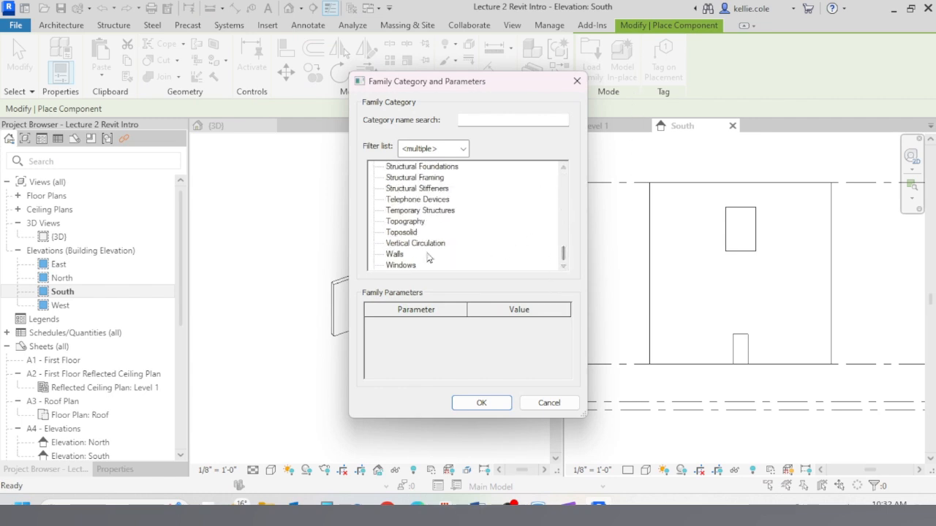
{"action": "left_click", "coordinate": [482, 403]}
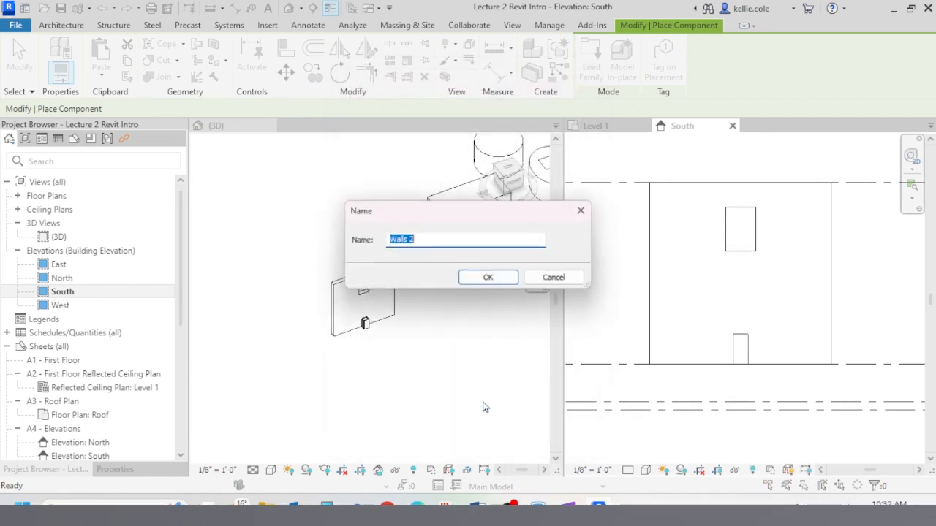
{"action": "left_click", "coordinate": [489, 277]}
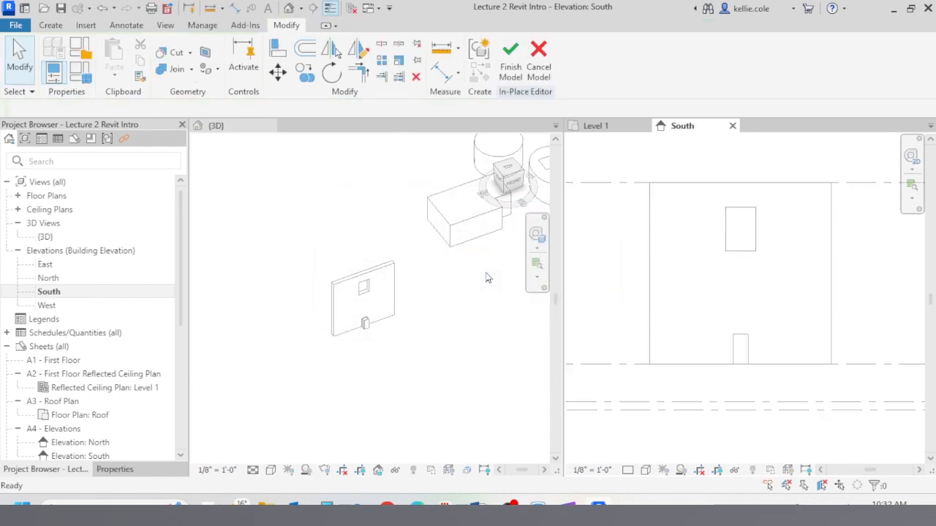
- Start a solid extrusion and set its work plane by picking the large wall in the South elevation
{"action": "left_click", "coordinate": [57, 28]}
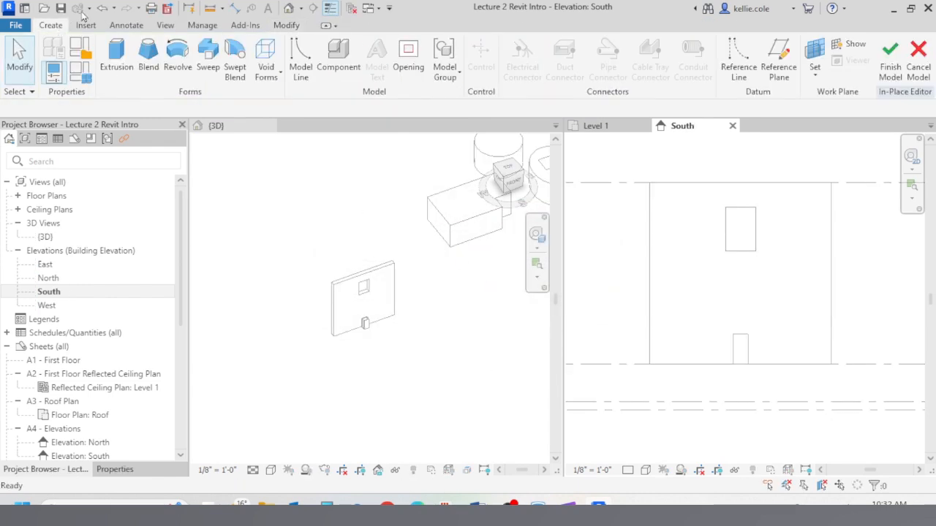
{"action": "left_click", "coordinate": [116, 58]}
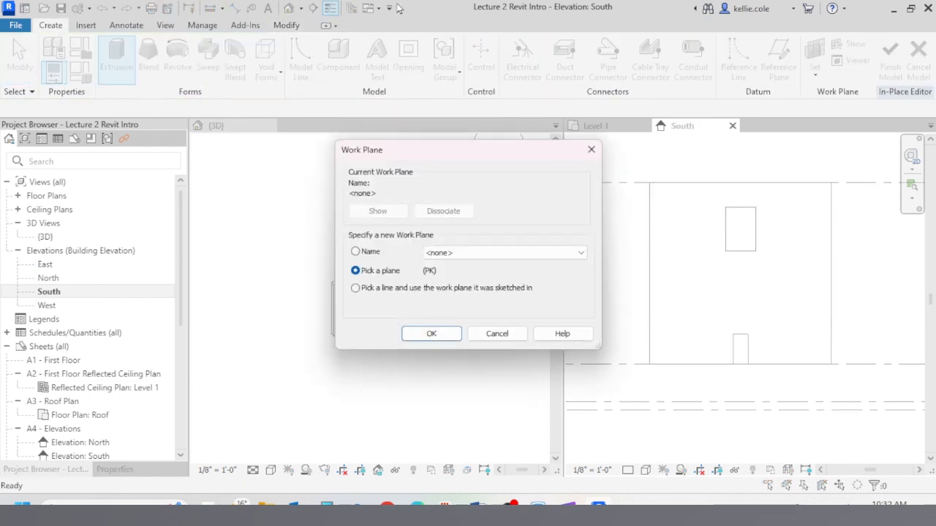
{"action": "left_click", "coordinate": [432, 334]}
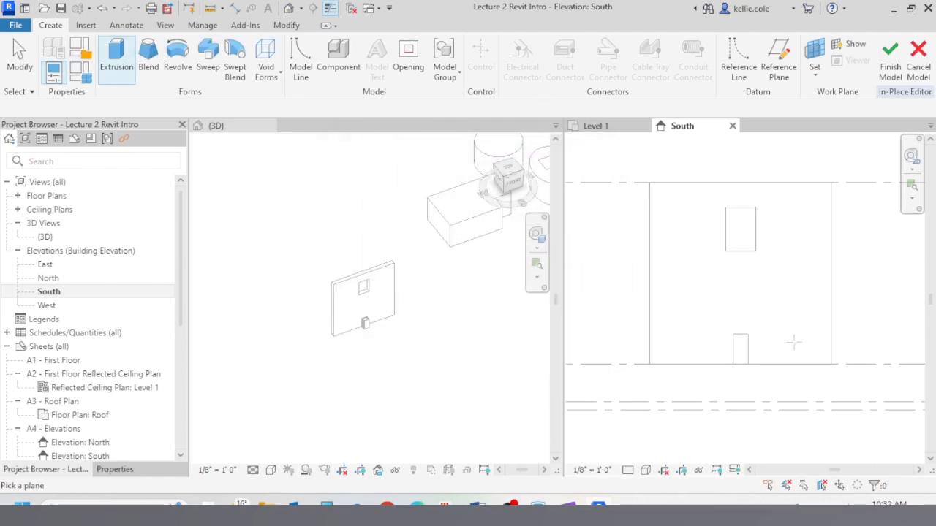
{"action": "left_click", "coordinate": [831, 342]}
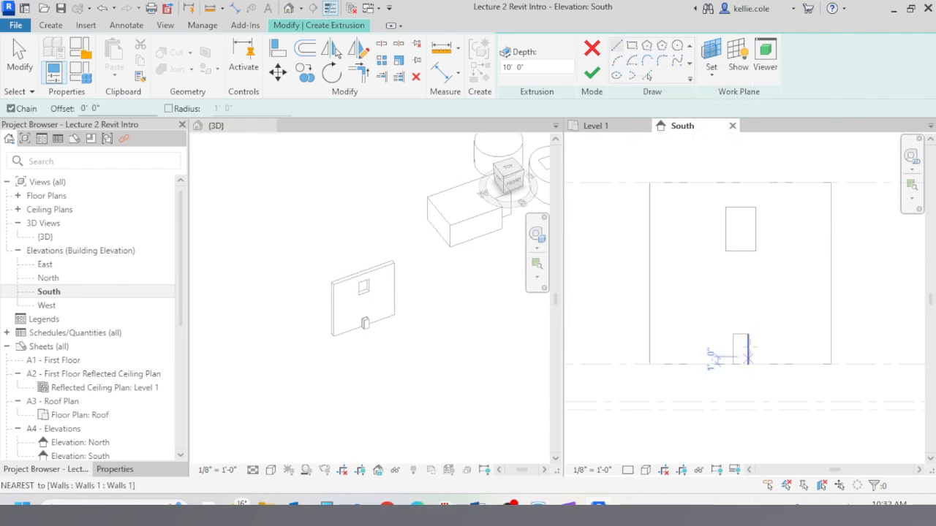
- Sketch a 2'-0" base line along the box's upper edge and a vertical guide line rising from its midpoint
{"action": "scroll", "coordinate": [705, 335], "scroll_direction": "up", "scroll_amount": 3}
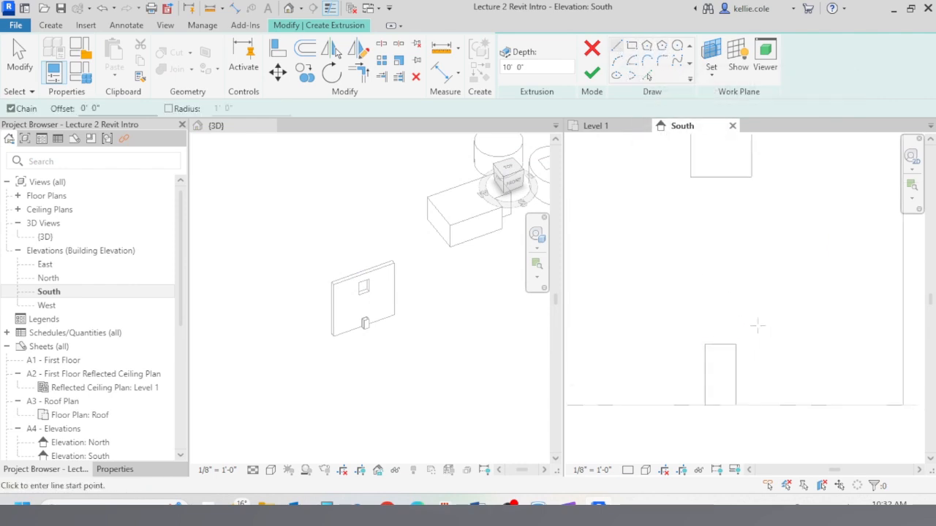
{"action": "left_click", "coordinate": [697, 346]}
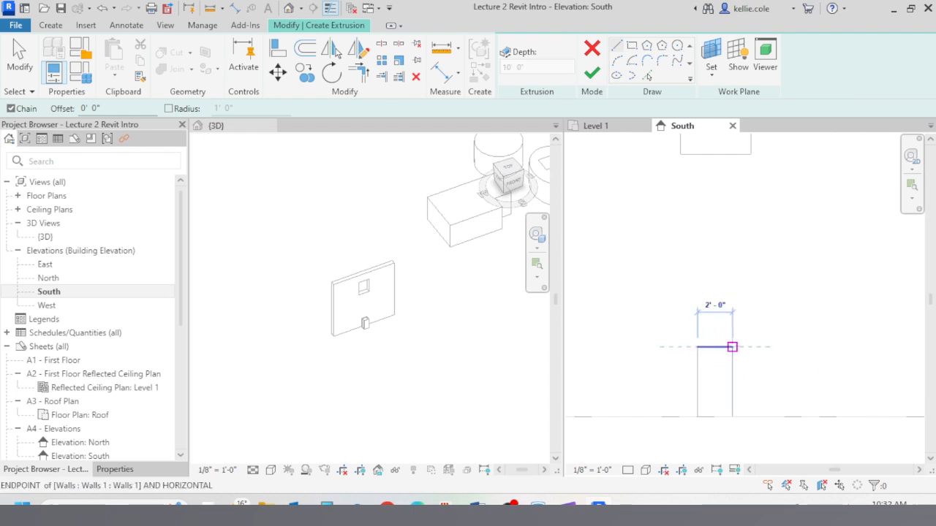
{"action": "key", "text": "Escape"}
{"action": "left_click", "coordinate": [715, 347]}
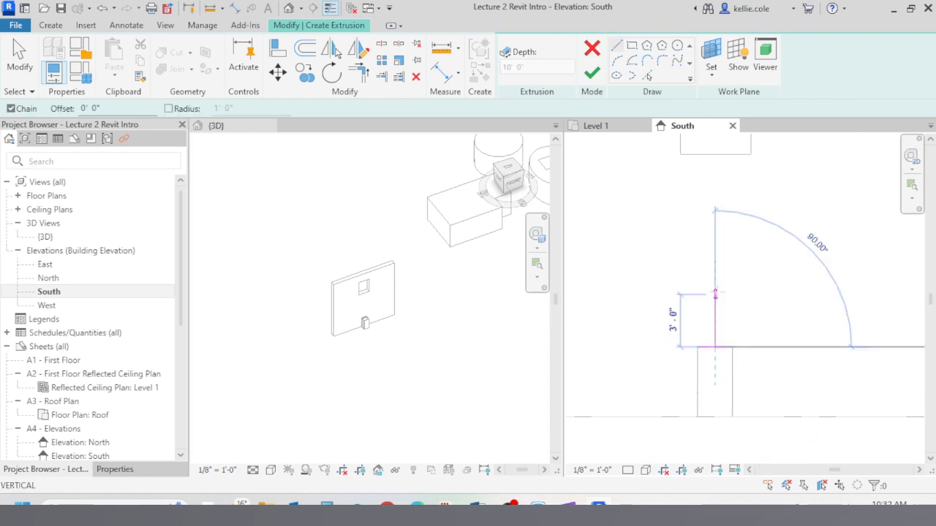
{"action": "left_click", "coordinate": [714, 321]}
- Draw the triangle's sloping sides between the guide's upper end and the box's corners, delete the guide, and finish the 10'-0" deep extrusion
{"action": "left_click", "coordinate": [698, 346]}
{"action": "scroll", "coordinate": [742, 356], "scroll_direction": "up", "scroll_amount": 4}
{"action": "left_click", "coordinate": [713, 333]}
{"action": "left_click", "coordinate": [672, 274]}
{"action": "key", "text": "Escape"}
{"action": "key", "text": "Escape"}
{"action": "left_click", "coordinate": [673, 314]}
{"action": "key", "text": "Delete"}
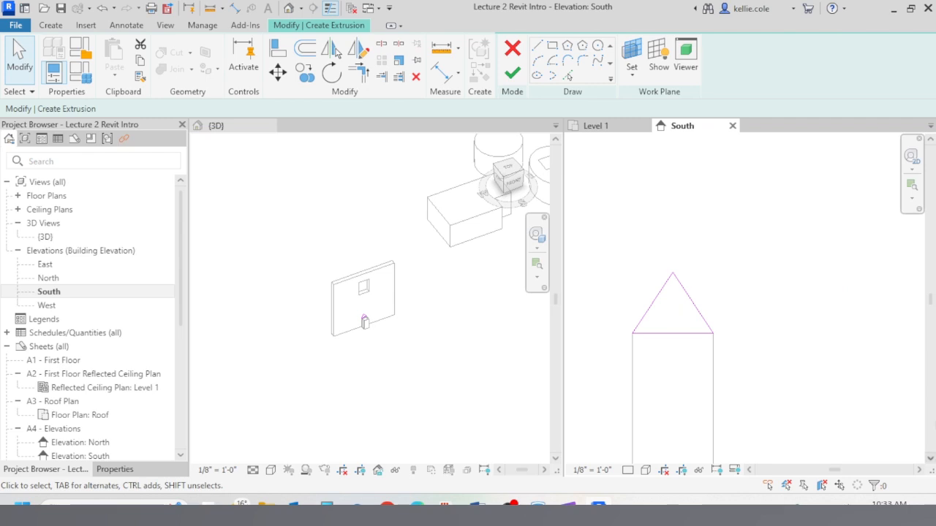
{"action": "left_click", "coordinate": [512, 72]}
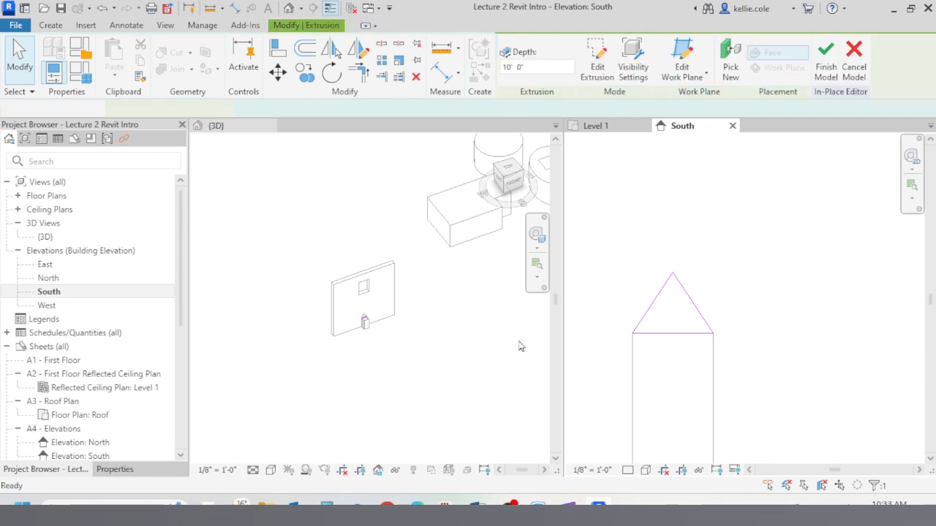
- Start a void extrusion on a picked work plane for cutting the triangular prism
{"action": "left_click", "coordinate": [58, 25]}
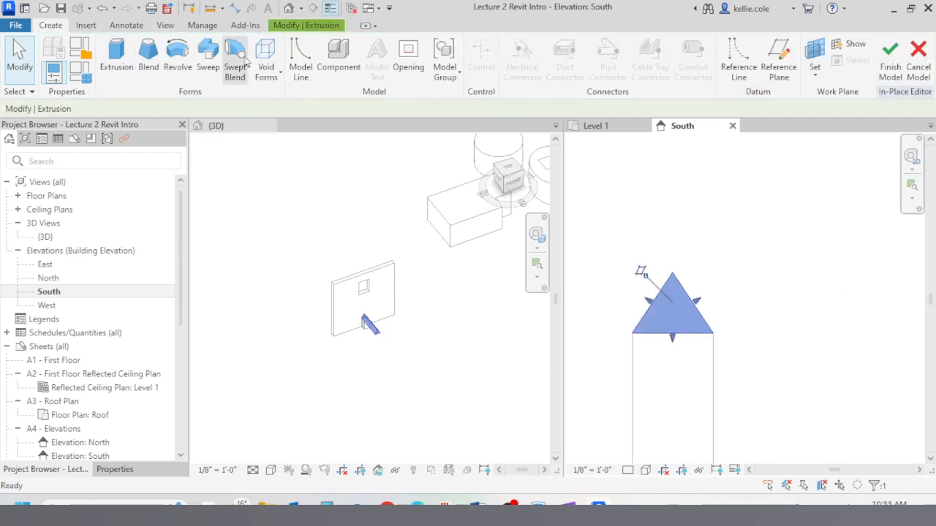
{"action": "left_click", "coordinate": [268, 57]}
{"action": "left_click", "coordinate": [296, 99]}
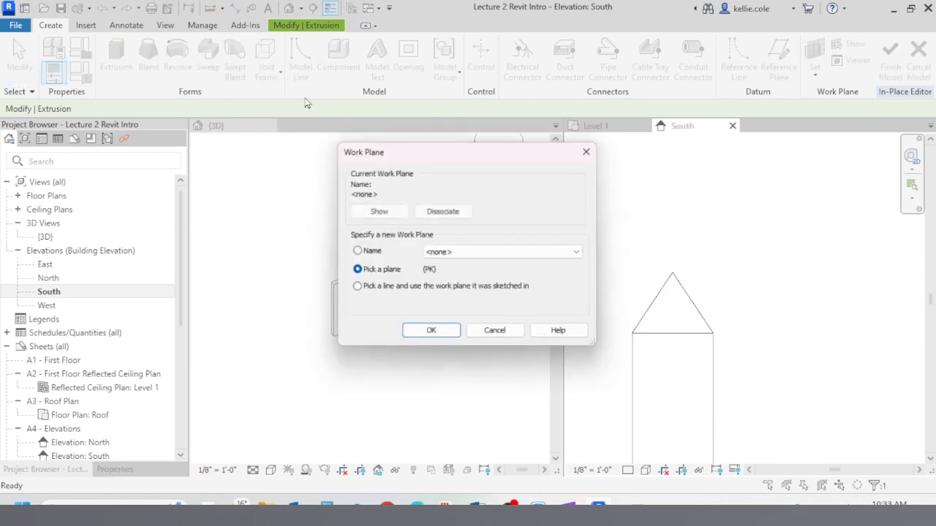
{"action": "left_click", "coordinate": [430, 334]}
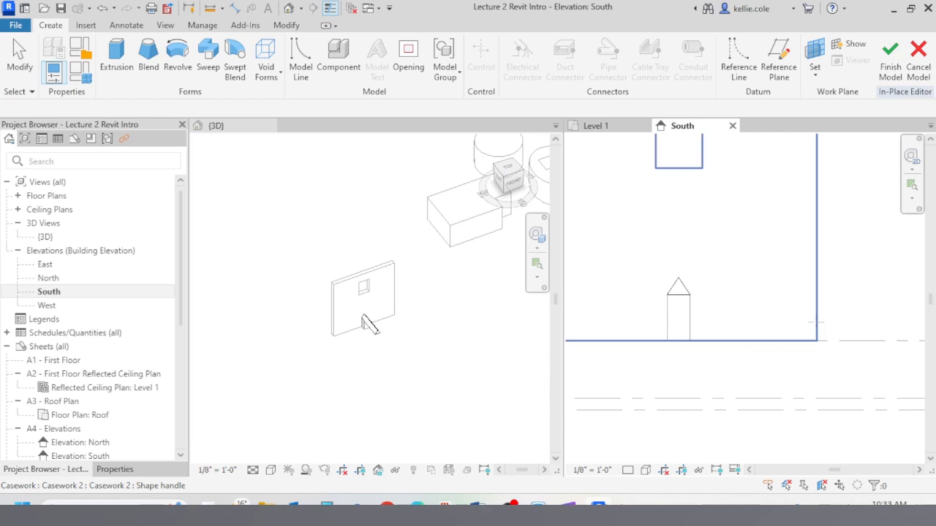
{"action": "left_click", "coordinate": [369, 326]}
{"action": "scroll", "coordinate": [713, 312], "scroll_direction": "up", "scroll_amount": 3}
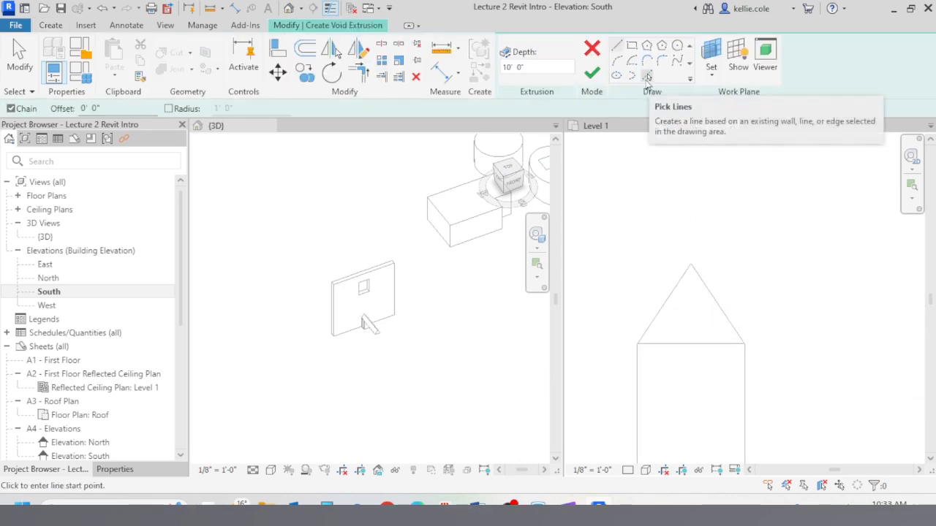
- Create an inner triangle by picking the prism's three edges with a 4" inward offset
{"action": "left_click", "coordinate": [647, 78]}
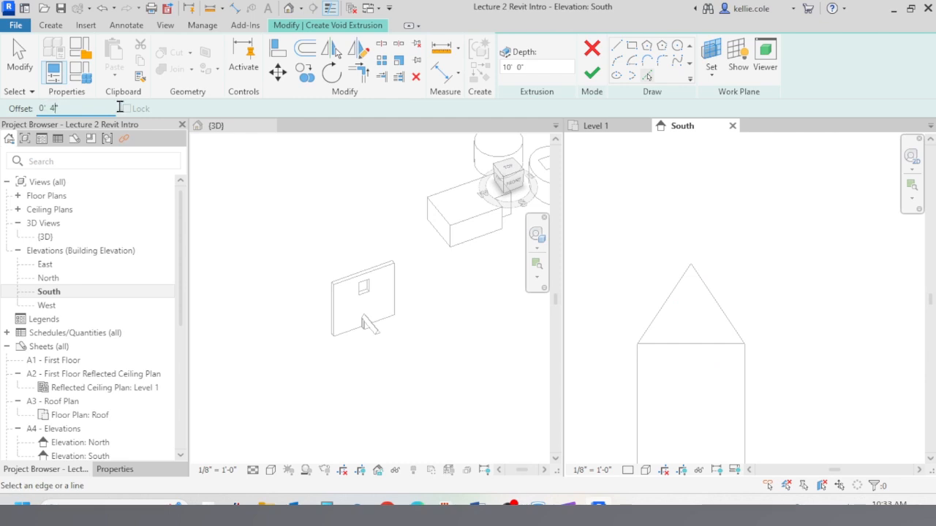
{"action": "left_click", "coordinate": [726, 317]}
{"action": "left_click", "coordinate": [661, 311]}
{"action": "left_click", "coordinate": [697, 342]}
{"action": "key", "text": "Escape"}
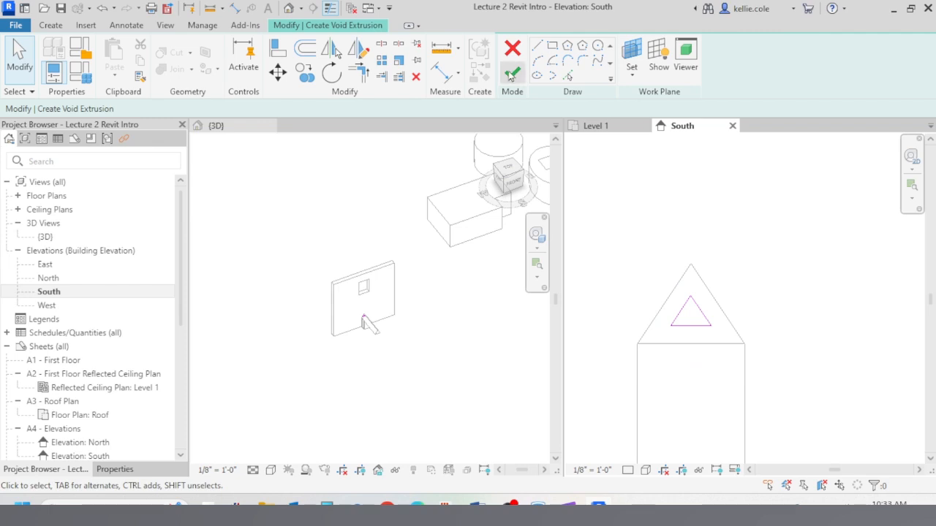
- Enlarge the inner triangle by nudging its two sloping lines outward and its base line downward, three increments each
{"action": "scroll", "coordinate": [715, 313], "scroll_direction": "up", "scroll_amount": 2}
{"action": "left_click", "coordinate": [690, 310]}
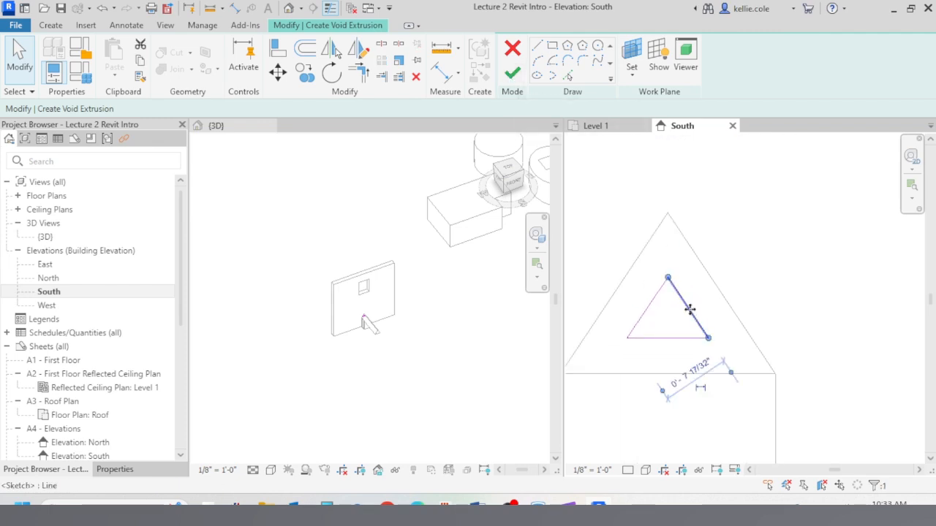
{"action": "key", "text": "Right"}
{"action": "key", "text": "Right"}
{"action": "key", "text": "Right"}
{"action": "left_click", "coordinate": [649, 310]}
{"action": "key", "text": "Left"}
{"action": "key", "text": "Left"}
{"action": "key", "text": "Left"}
{"action": "left_click", "coordinate": [674, 339]}
{"action": "key", "text": "Down"}
{"action": "key", "text": "Down"}
{"action": "key", "text": "Down"}
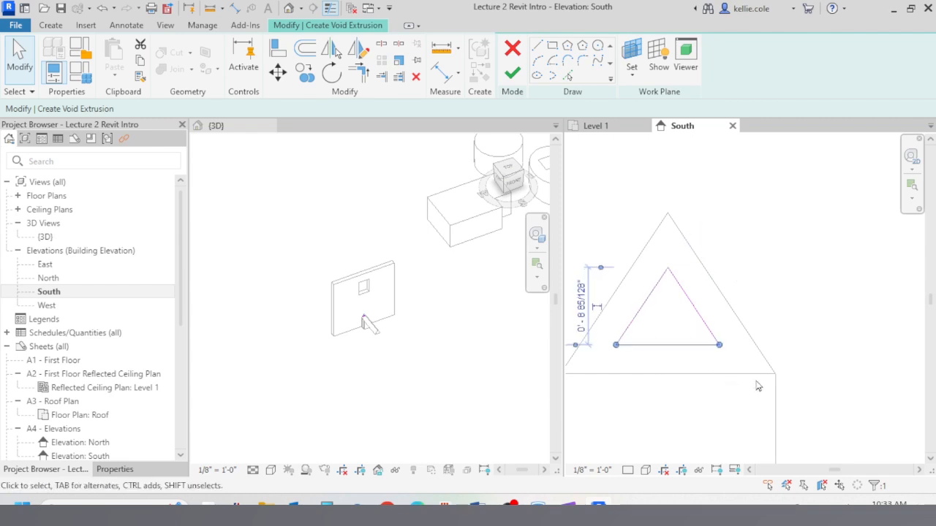
- Finish the void extrusion sketch and complete the in-place triangular model
{"action": "scroll", "coordinate": [803, 321], "scroll_direction": "down", "scroll_amount": 2}
{"action": "left_click", "coordinate": [513, 74]}
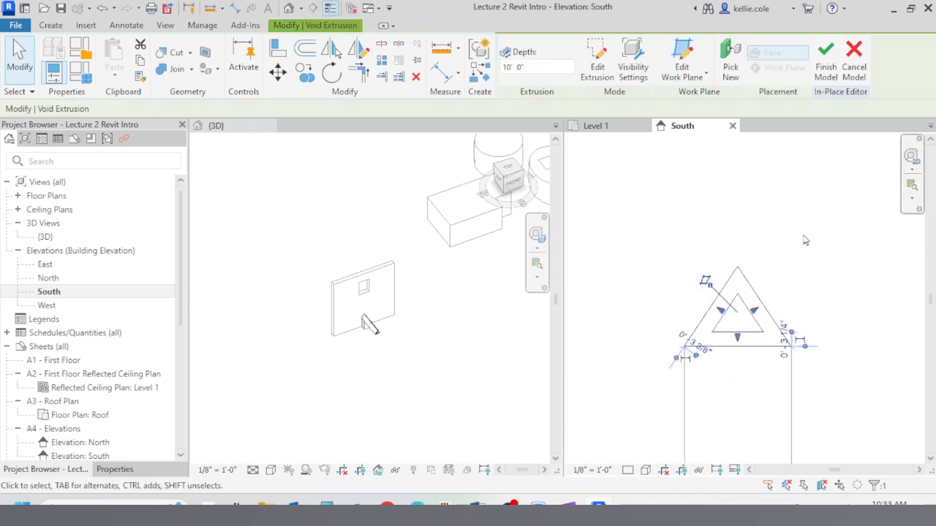
{"action": "left_click", "coordinate": [826, 60]}
- Shorten the hollow triangular prism in the 3D view by pulling its front face back to about the box's depth
{"action": "scroll", "coordinate": [645, 300], "scroll_direction": "down", "scroll_amount": 4}
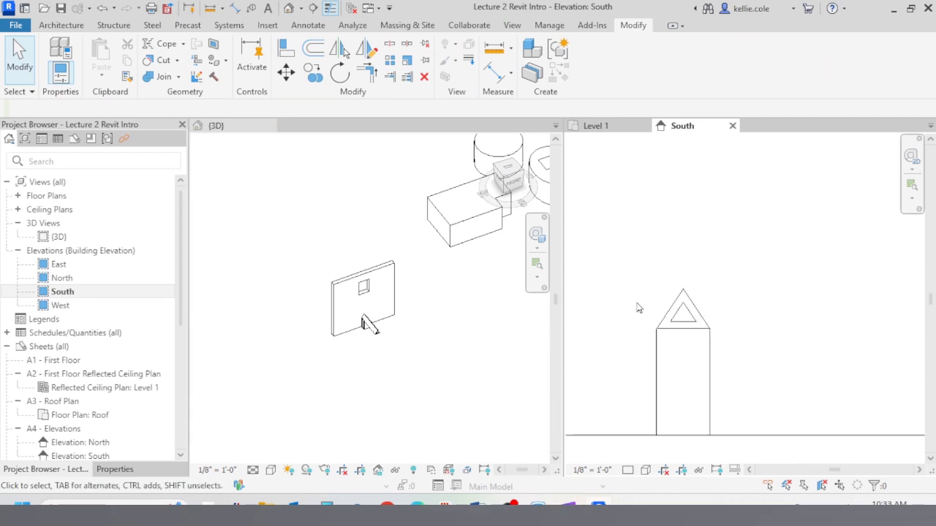
{"action": "scroll", "coordinate": [395, 332], "scroll_direction": "up", "scroll_amount": 5}
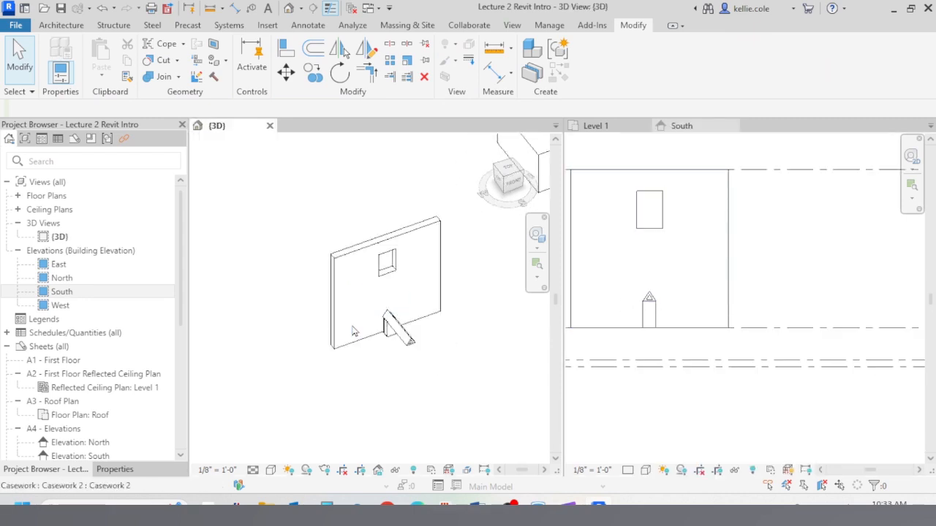
{"action": "scroll", "coordinate": [411, 346], "scroll_direction": "up", "scroll_amount": 4}
{"action": "left_click", "coordinate": [468, 370]}
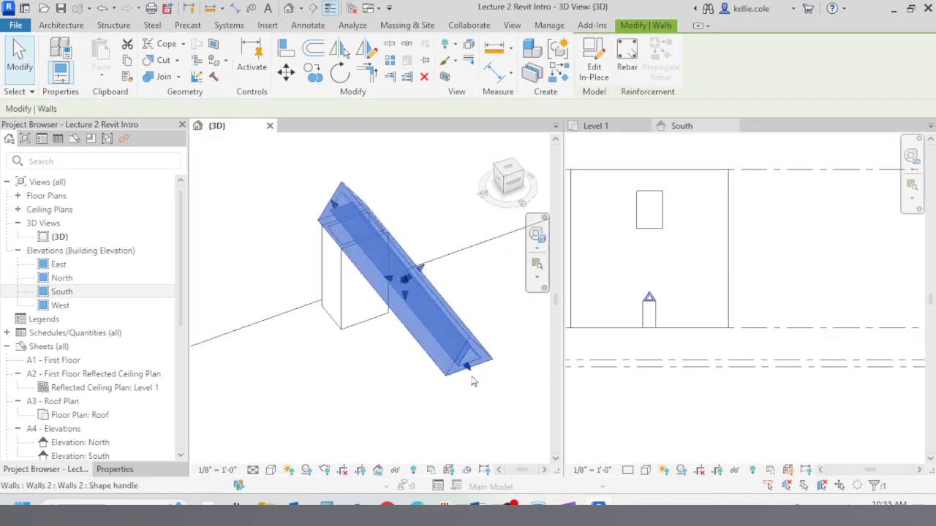
{"action": "left_click_drag", "start_coordinate": [427, 366], "coordinate": [253, 305]}
- Lower the top of the hollow box to about half its height in the 3D view
{"action": "scroll", "coordinate": [338, 253], "scroll_direction": "up", "scroll_amount": 2}
{"action": "left_click", "coordinate": [371, 242]}
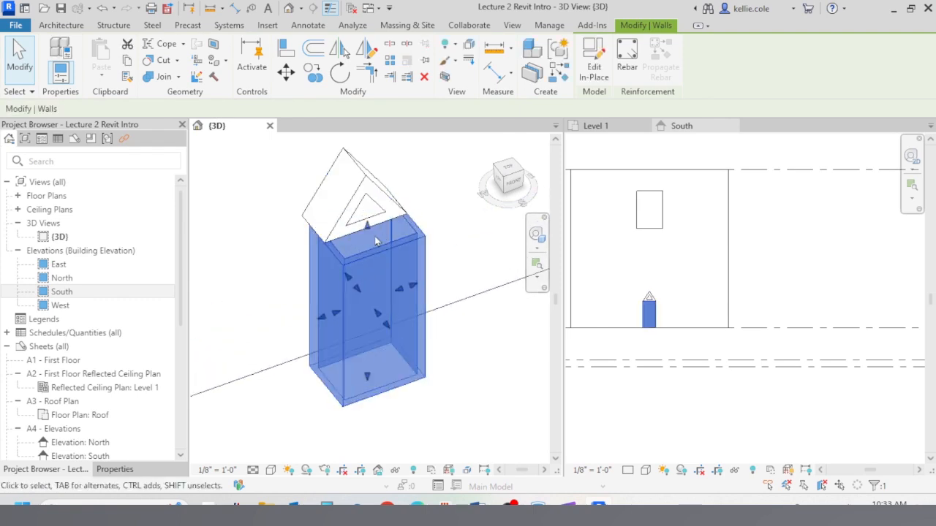
{"action": "left_click_drag", "start_coordinate": [368, 227], "coordinate": [387, 308]}
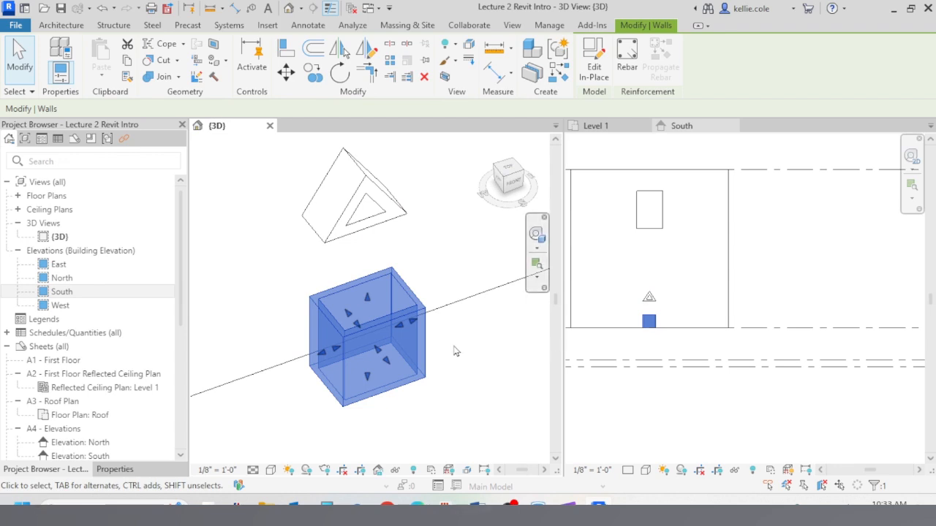
- Move the hollow triangular prism down toward the shortened box in the South elevation
{"action": "scroll", "coordinate": [465, 329], "scroll_direction": "down", "scroll_amount": 2}
{"action": "middle_click_drag", "start_coordinate": [442, 313], "coordinate": [500, 253], "text": "shift"}
{"action": "left_click", "coordinate": [394, 236]}
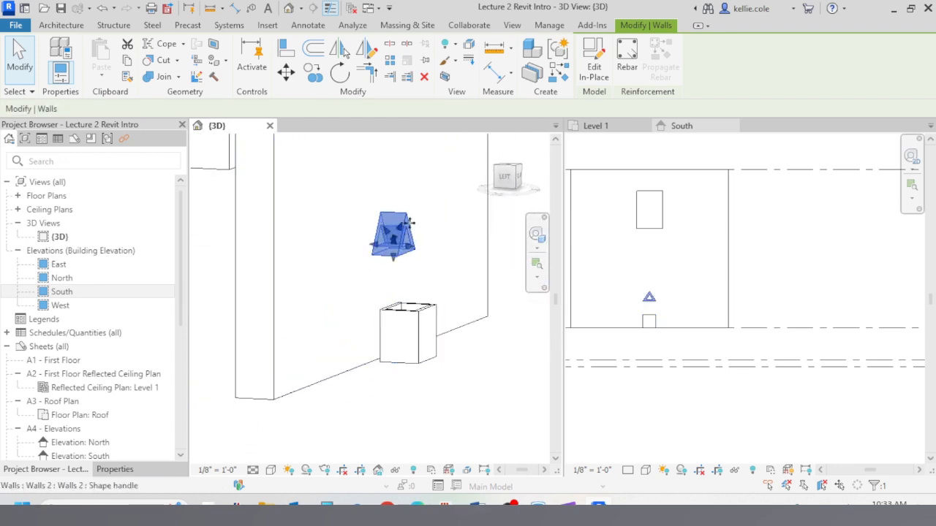
{"action": "left_click", "coordinate": [660, 293]}
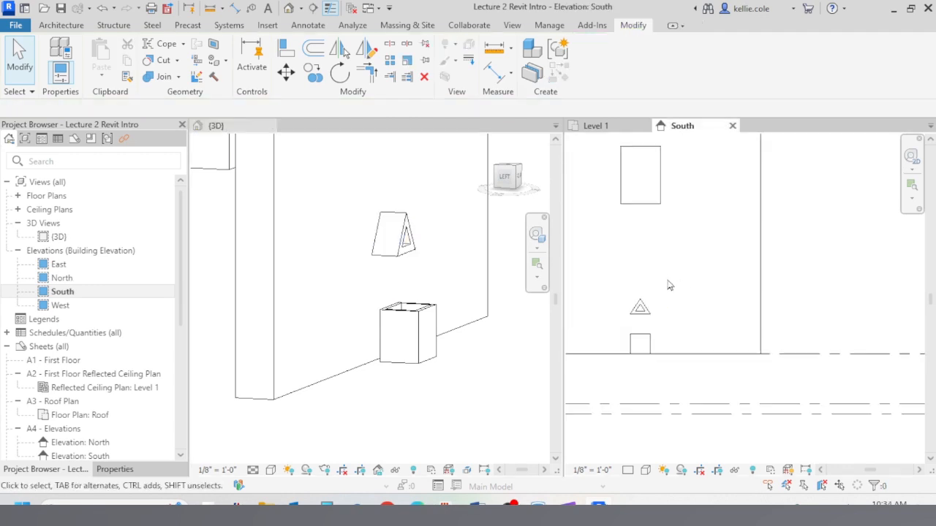
{"action": "scroll", "coordinate": [668, 283], "scroll_direction": "down", "scroll_amount": 2}
{"action": "scroll", "coordinate": [681, 352], "scroll_direction": "up", "scroll_amount": 5}
{"action": "key", "text": "Down"}
{"action": "key", "text": "Down"}
{"action": "key", "text": "Down"}
{"action": "key", "text": "Down"}
{"action": "key", "text": "Down"}
{"action": "key", "text": "Down"}
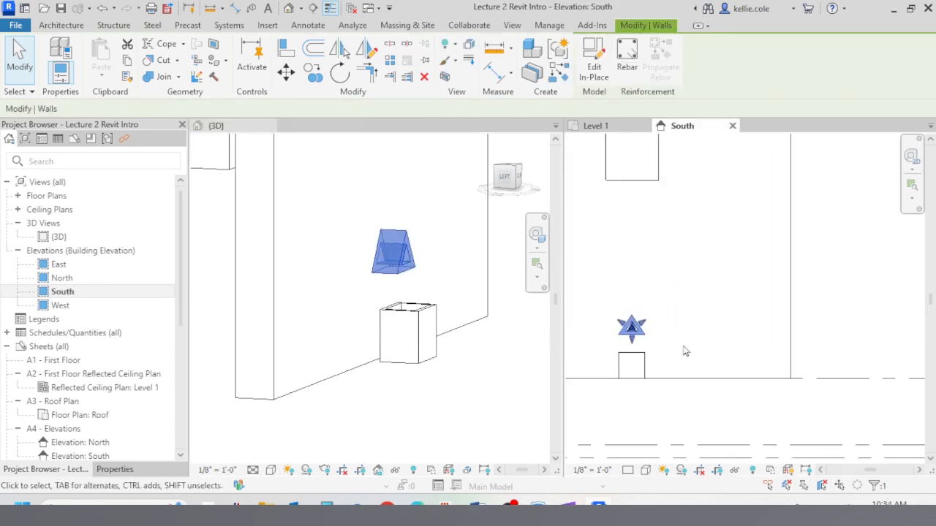
- Examine the reference image in the Level 1 plan for the triangle and box arrangement, and return to the 3D view
{"action": "scroll", "coordinate": [866, 320], "scroll_direction": "down", "scroll_amount": 8}
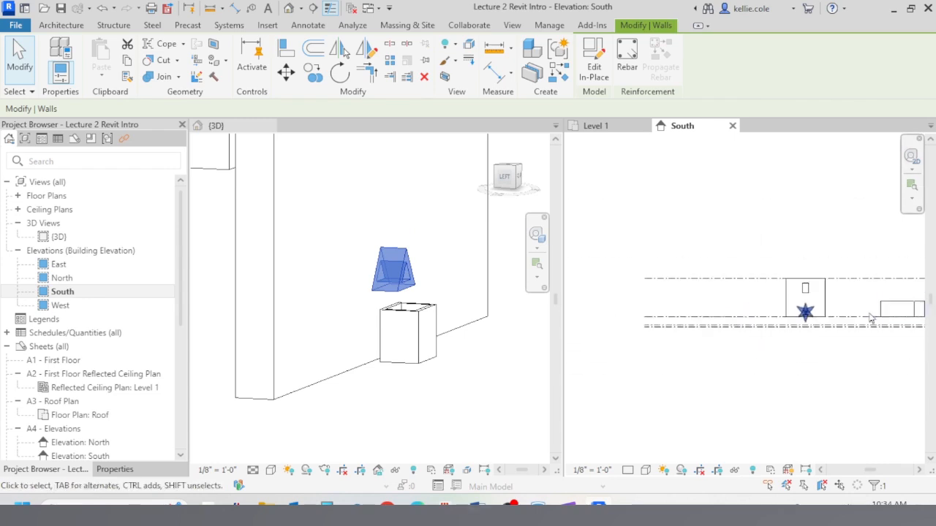
{"action": "scroll", "coordinate": [780, 294], "scroll_direction": "up", "scroll_amount": 3}
{"action": "left_click", "coordinate": [604, 125]}
{"action": "scroll", "coordinate": [769, 341], "scroll_direction": "down", "scroll_amount": 5}
{"action": "middle_click_drag", "start_coordinate": [752, 366], "coordinate": [854, 373]}
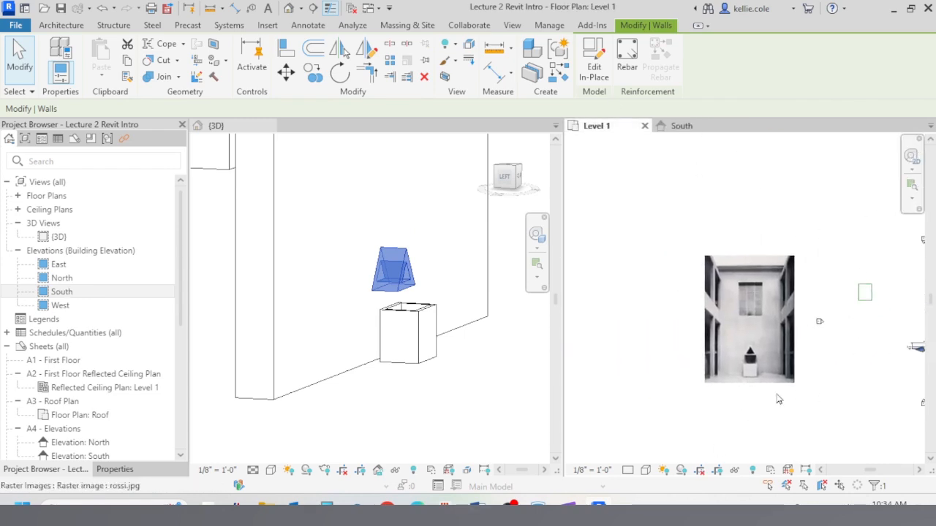
{"action": "scroll", "coordinate": [768, 379], "scroll_direction": "up", "scroll_amount": 3}
{"action": "scroll", "coordinate": [746, 326], "scroll_direction": "down", "scroll_amount": 1}
{"action": "middle_click_drag", "start_coordinate": [769, 313], "coordinate": [757, 348]}
{"action": "left_click", "coordinate": [408, 336]}
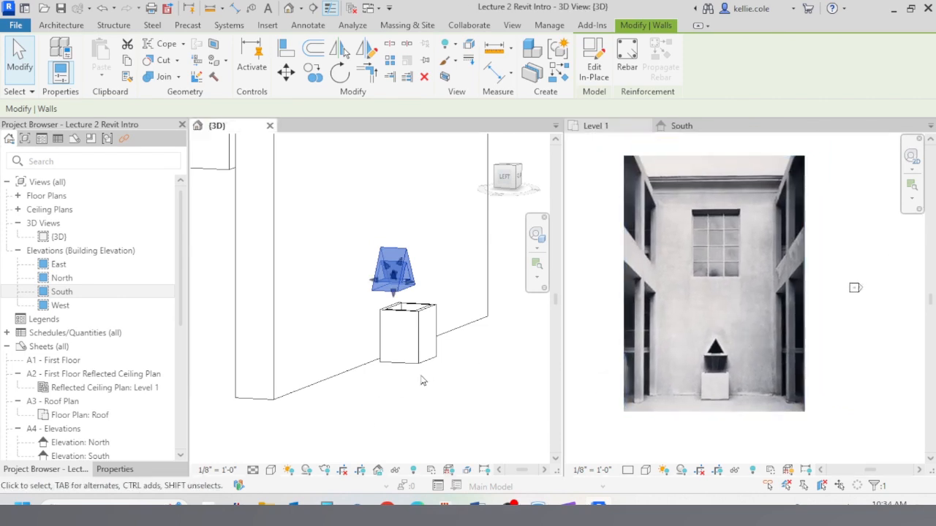
- Turn the 3D view to face the wall's front and move the hollow triangular prism slightly higher above the box
{"action": "left_click", "coordinate": [408, 335]}
{"action": "left_click", "coordinate": [521, 180]}
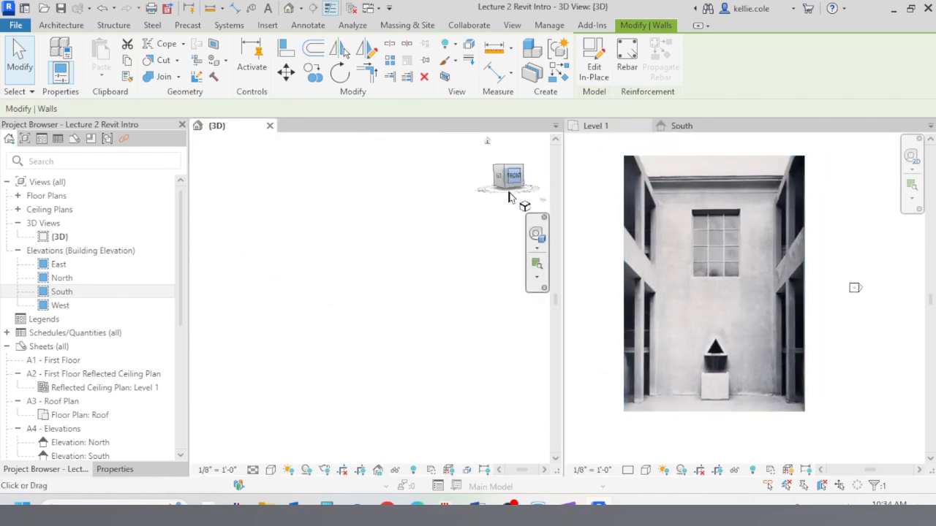
{"action": "left_click", "coordinate": [454, 371]}
{"action": "scroll", "coordinate": [453, 370], "scroll_direction": "down", "scroll_amount": 5}
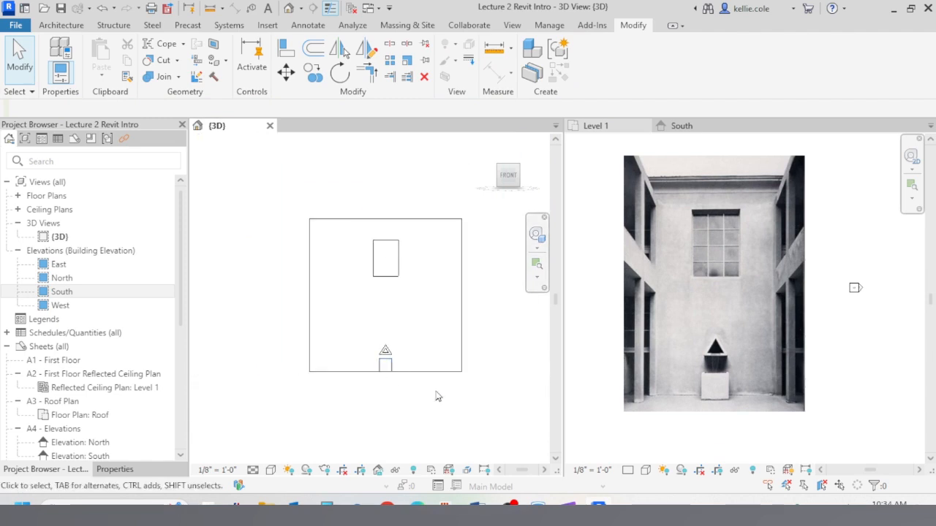
{"action": "scroll", "coordinate": [414, 389], "scroll_direction": "up", "scroll_amount": 2}
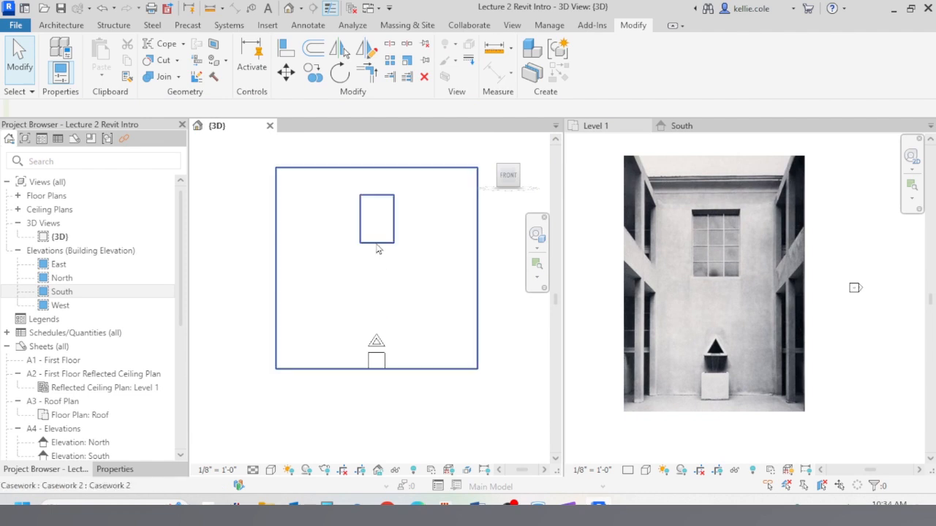
{"action": "left_click", "coordinate": [377, 344]}
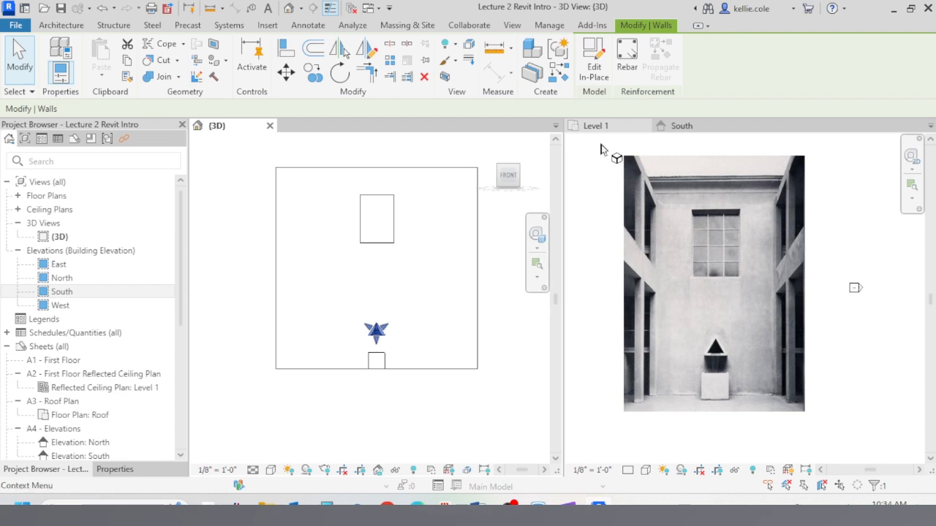
- In the South elevation, place an aligned dimension from the ground line to the base of the triangular prism
{"action": "left_click", "coordinate": [695, 130]}
{"action": "scroll", "coordinate": [693, 377], "scroll_direction": "down", "scroll_amount": 2}
{"action": "scroll", "coordinate": [870, 329], "scroll_direction": "up", "scroll_amount": 3}
{"action": "scroll", "coordinate": [841, 388], "scroll_direction": "up", "scroll_amount": 6}
{"action": "left_click", "coordinate": [825, 315]}
{"action": "scroll", "coordinate": [826, 315], "scroll_direction": "down", "scroll_amount": 2}
{"action": "key", "text": "d"}
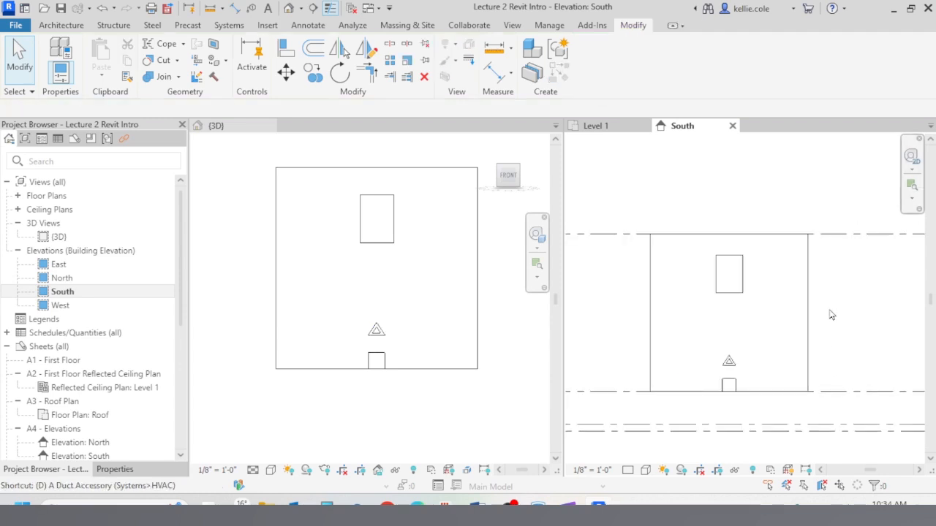
{"action": "key", "text": "i"}
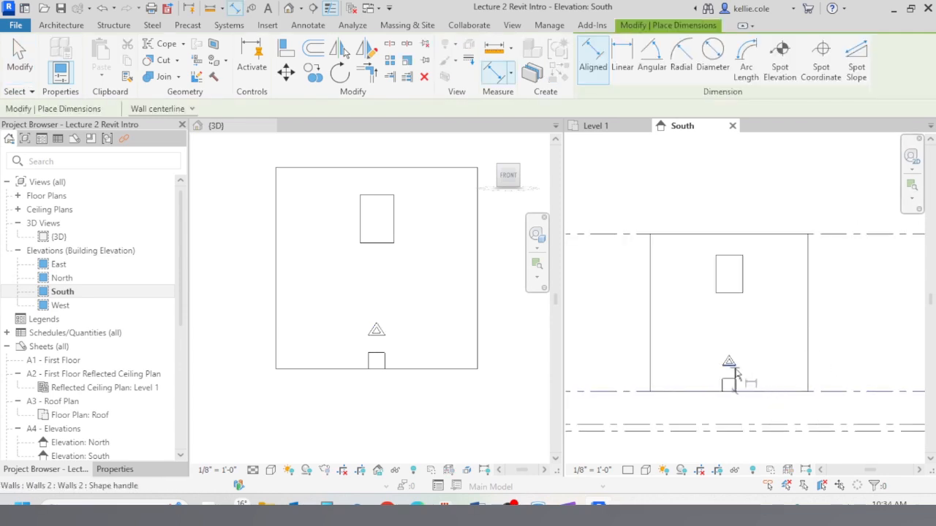
{"action": "left_click", "coordinate": [735, 368]}
{"action": "left_click", "coordinate": [839, 350]}
{"action": "key", "text": "Escape"}
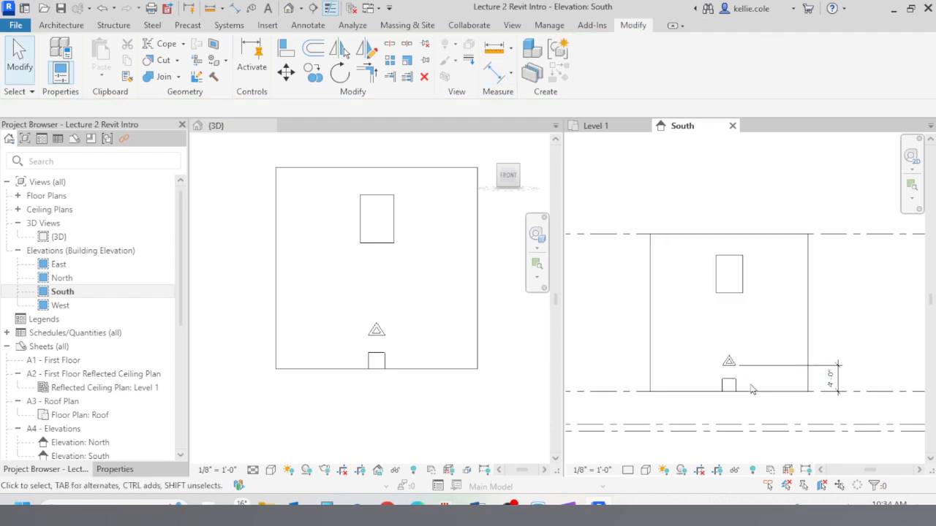
- Raise the top of the hollow box in the South elevation, leaving a gap below the triangular prism
{"action": "left_click", "coordinate": [737, 384]}
{"action": "scroll", "coordinate": [731, 373], "scroll_direction": "up", "scroll_amount": 6}
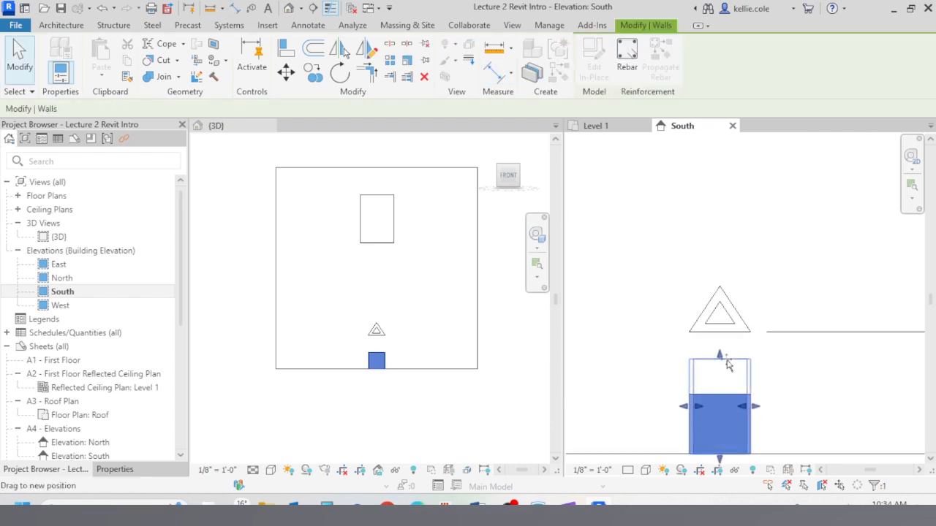
{"action": "left_click_drag", "start_coordinate": [729, 378], "coordinate": [728, 377]}
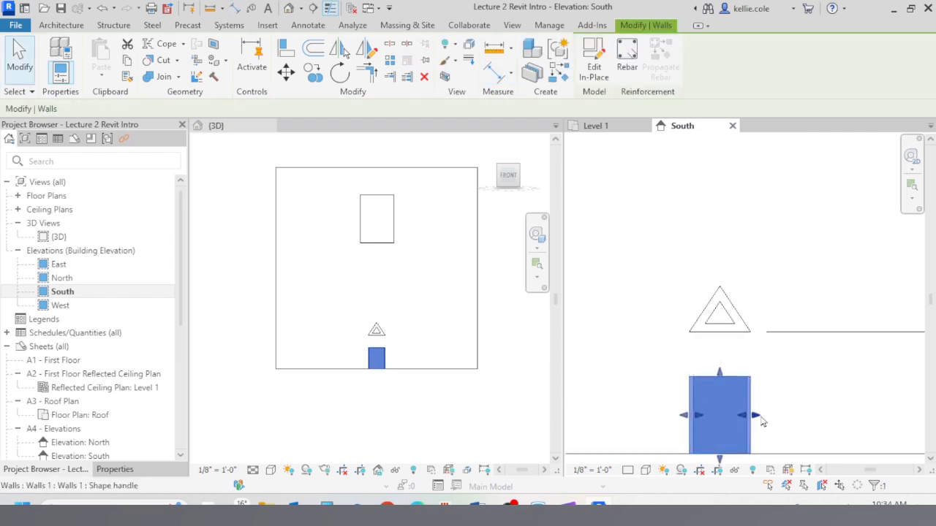
{"action": "scroll", "coordinate": [620, 293], "scroll_direction": "down", "scroll_amount": 3}
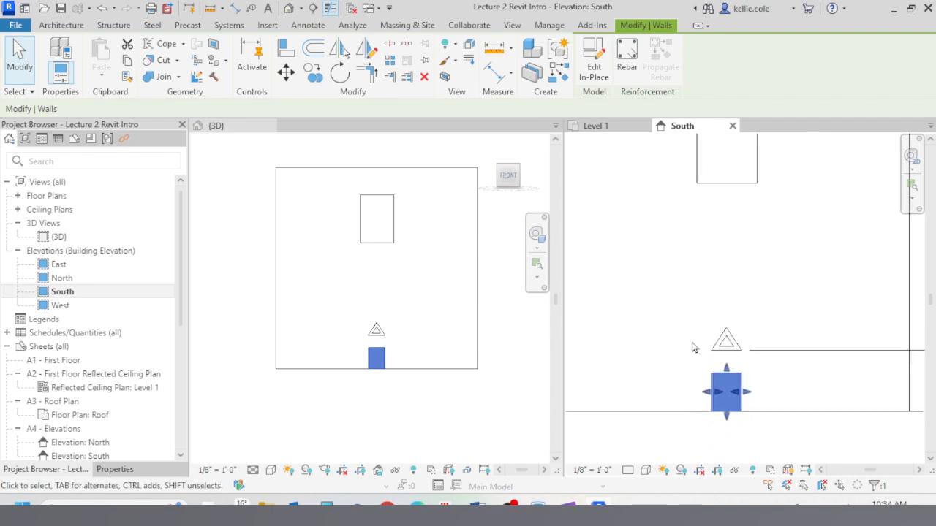
- Widen the hollow box on both sides in the Level 1 plan and adjust its inner faces to keep the walls thin
{"action": "left_click", "coordinate": [595, 126]}
{"action": "scroll", "coordinate": [886, 330], "scroll_direction": "down", "scroll_amount": 4}
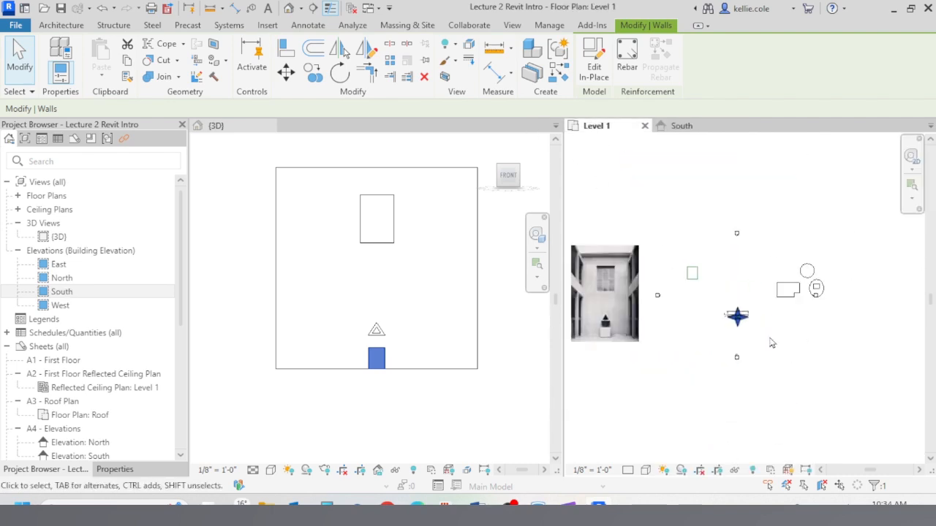
{"action": "key", "text": "Delete"}
{"action": "scroll", "coordinate": [727, 328], "scroll_direction": "up", "scroll_amount": 4}
{"action": "scroll", "coordinate": [728, 328], "scroll_direction": "up", "scroll_amount": 5}
{"action": "left_click", "coordinate": [753, 301]}
{"action": "mouse_move", "coordinate": [753, 301]}
{"action": "left_mouse_down"}
{"action": "mouse_move", "coordinate": [753, 329]}
{"action": "mouse_move", "coordinate": [749, 307]}
{"action": "mouse_move", "coordinate": [753, 315]}
{"action": "left_mouse_up"}
{"action": "left_click", "coordinate": [707, 293]}
{"action": "left_click", "coordinate": [722, 282]}
{"action": "left_click_drag", "start_coordinate": [723, 282], "coordinate": [695, 286]}
{"action": "mouse_move", "coordinate": [785, 282]}
{"action": "left_mouse_down"}
{"action": "mouse_move", "coordinate": [798, 284]}
{"action": "mouse_move", "coordinate": [790, 284]}
{"action": "left_mouse_up"}
{"action": "mouse_move", "coordinate": [746, 325]}
{"action": "left_mouse_down"}
{"action": "mouse_move", "coordinate": [748, 344]}
{"action": "mouse_move", "coordinate": [746, 334]}
{"action": "left_mouse_up"}
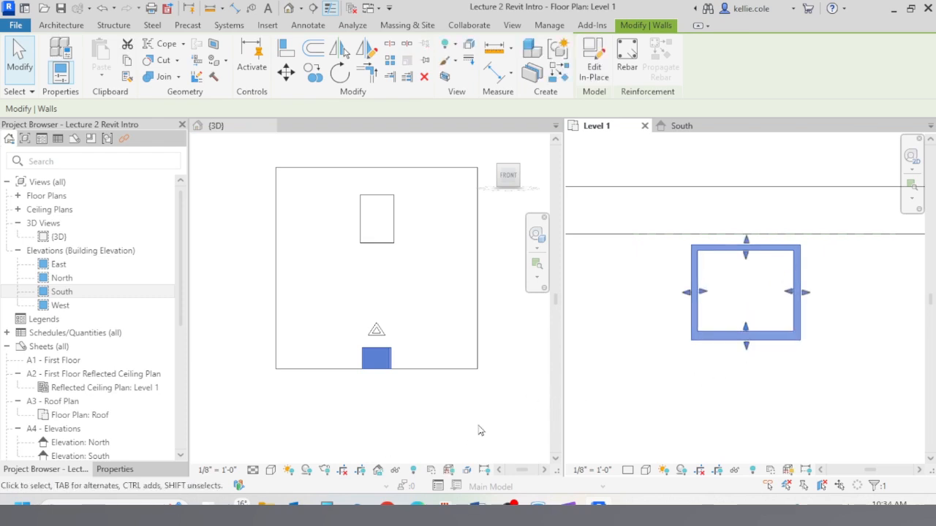
{"action": "scroll", "coordinate": [701, 303], "scroll_direction": "down", "scroll_amount": 8}
{"action": "left_click", "coordinate": [752, 371]}
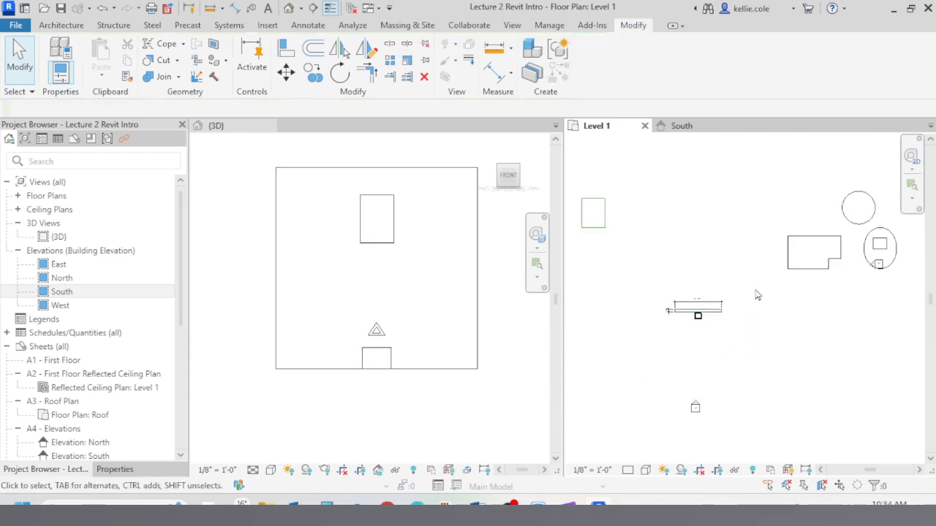
- Enlarge the hollow triangular prism in the South elevation until it is about as wide as the box
{"action": "left_click", "coordinate": [663, 129]}
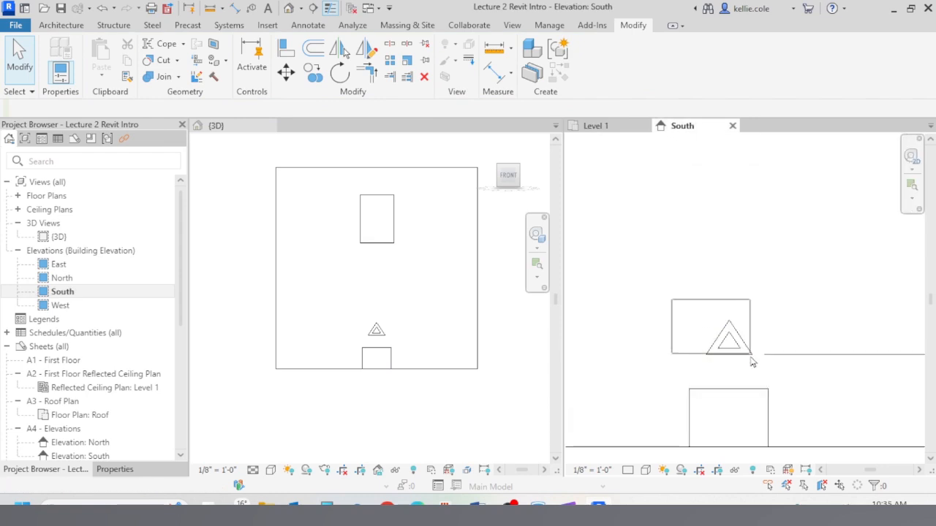
{"action": "left_click", "coordinate": [780, 376]}
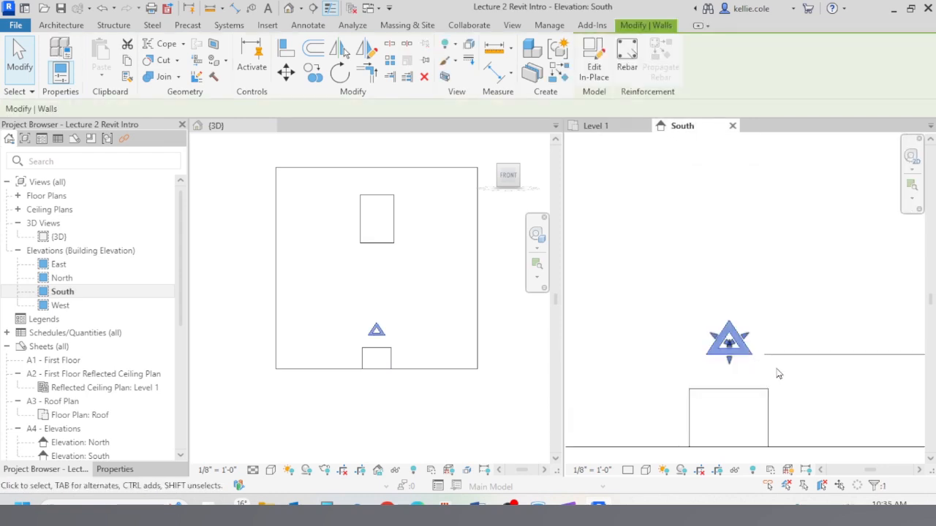
{"action": "left_click_drag", "start_coordinate": [728, 359], "coordinate": [739, 395]}
{"action": "scroll", "coordinate": [731, 336], "scroll_direction": "up", "scroll_amount": 3}
{"action": "key", "text": "Escape"}
{"action": "scroll", "coordinate": [746, 402], "scroll_direction": "down", "scroll_amount": 5}
{"action": "scroll", "coordinate": [737, 411], "scroll_direction": "down", "scroll_amount": 6}
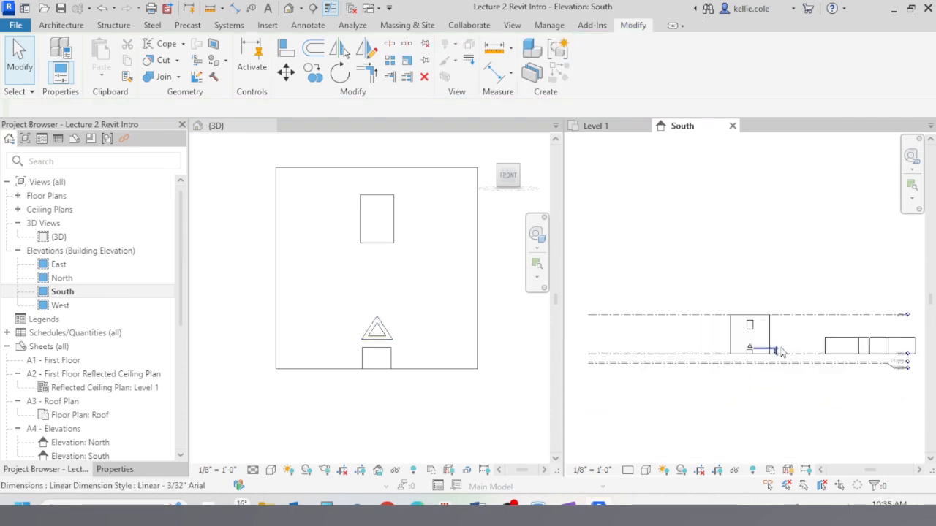
- Narrow the wall from both sides in the front 3D view to match the proportions of the Level 1 reference image
{"action": "left_click", "coordinate": [596, 128]}
{"action": "scroll", "coordinate": [731, 293], "scroll_direction": "down", "scroll_amount": 4}
{"action": "scroll", "coordinate": [613, 328], "scroll_direction": "up", "scroll_amount": 3}
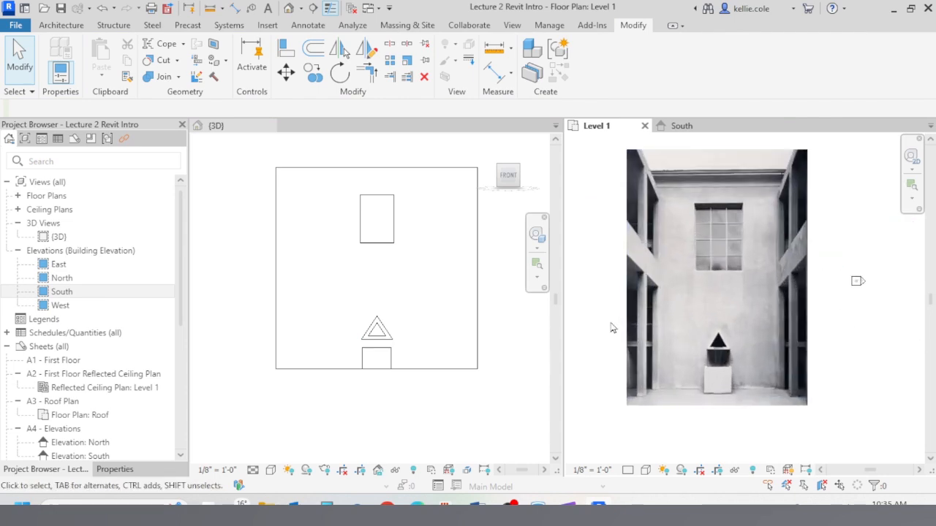
{"action": "scroll", "coordinate": [613, 328], "scroll_direction": "down", "scroll_amount": 2}
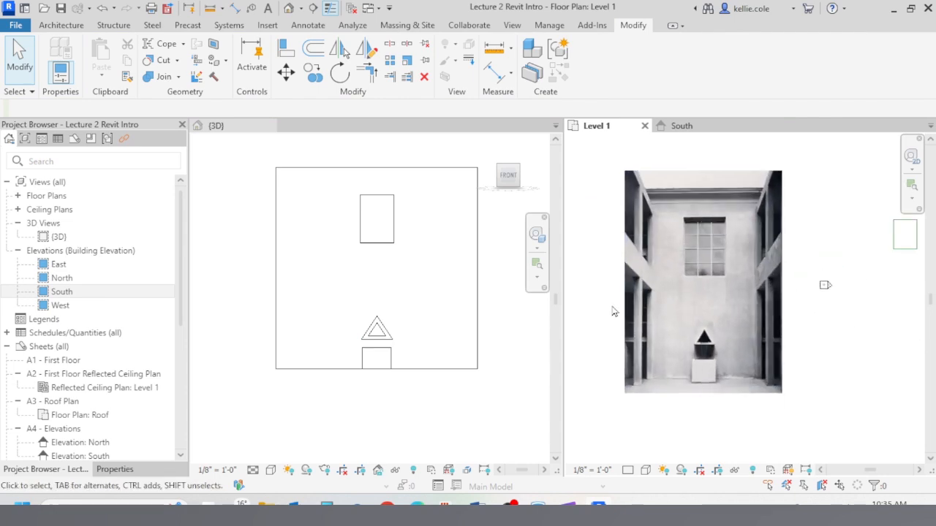
{"action": "left_click", "coordinate": [479, 305]}
{"action": "left_click", "coordinate": [478, 291]}
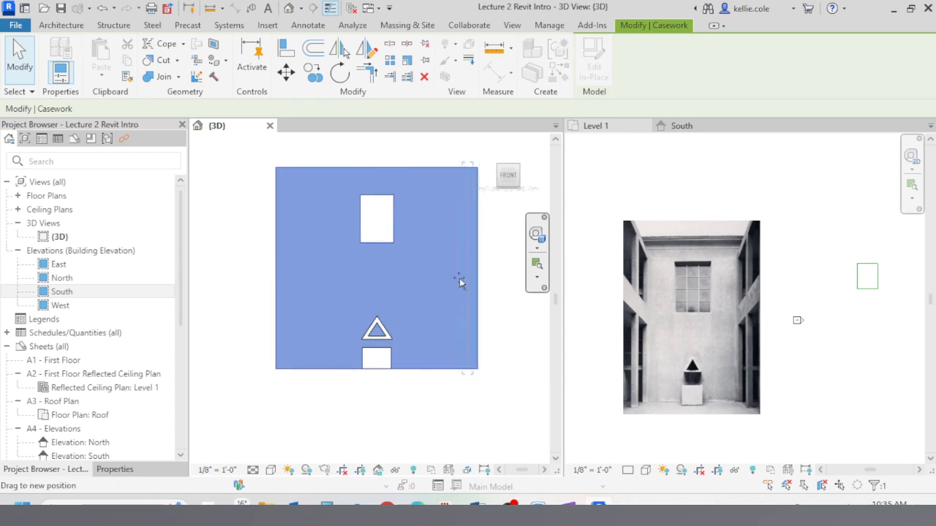
{"action": "left_click_drag", "start_coordinate": [449, 283], "coordinate": [449, 284]}
{"action": "left_click_drag", "start_coordinate": [272, 268], "coordinate": [314, 269]}
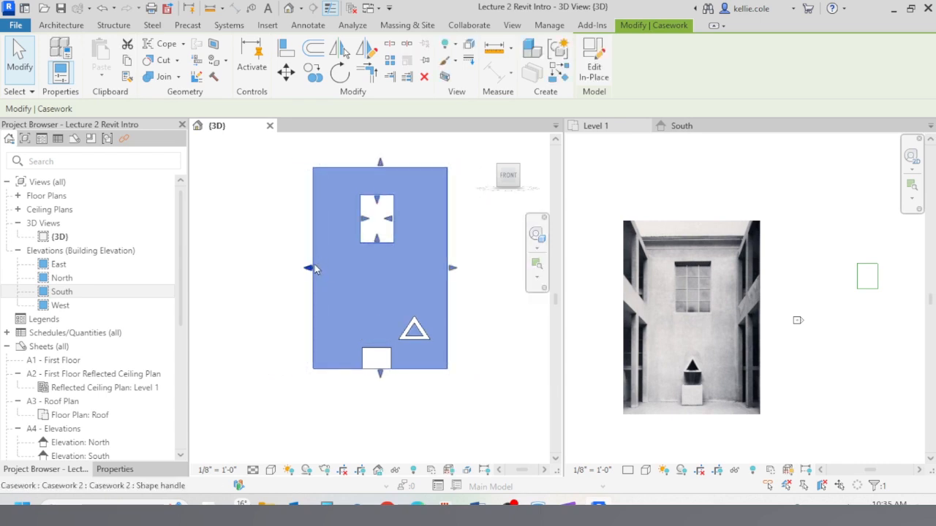
- Move the displaced triangular prism back to the middle above the hollow box in the front 3D view
{"action": "left_click", "coordinate": [415, 333]}
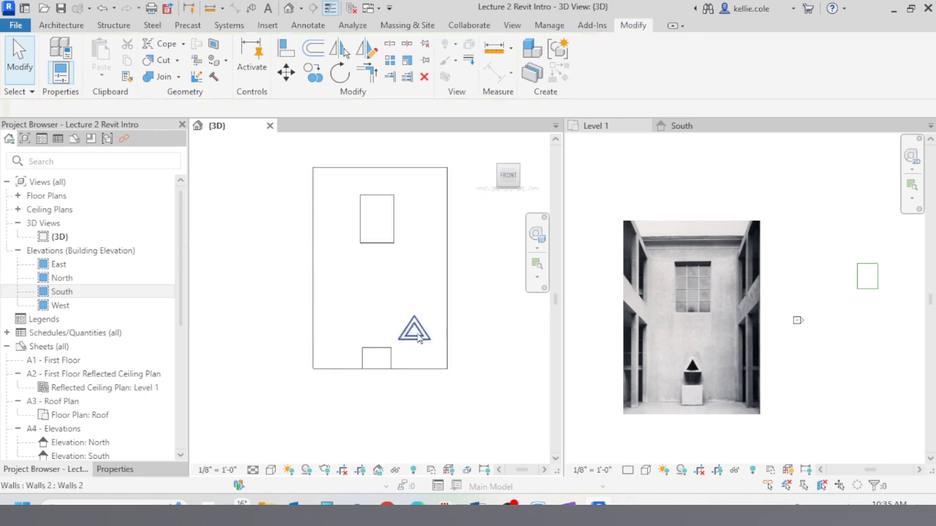
{"action": "left_click_drag", "start_coordinate": [420, 336], "coordinate": [379, 354]}
{"action": "scroll", "coordinate": [378, 354], "scroll_direction": "up", "scroll_amount": 4}
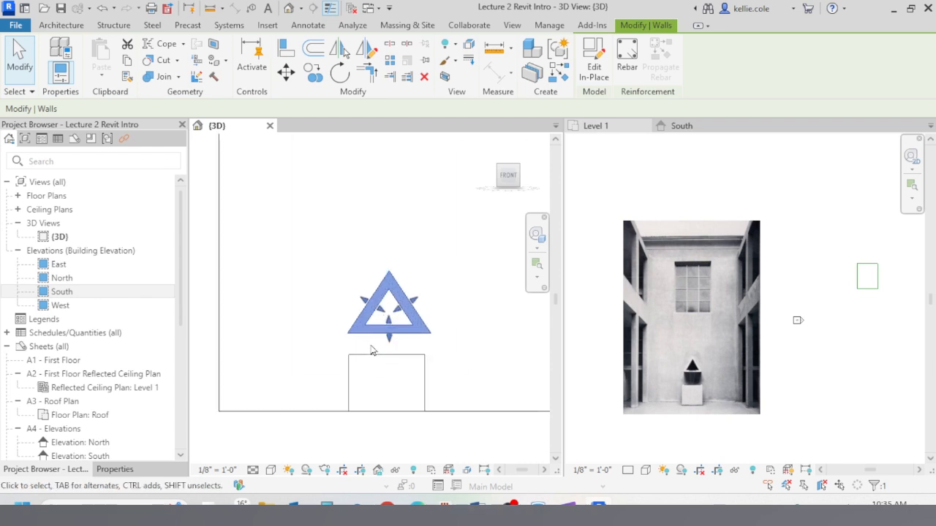
{"action": "scroll", "coordinate": [372, 351], "scroll_direction": "down", "scroll_amount": 4}
{"action": "left_click", "coordinate": [438, 388]}
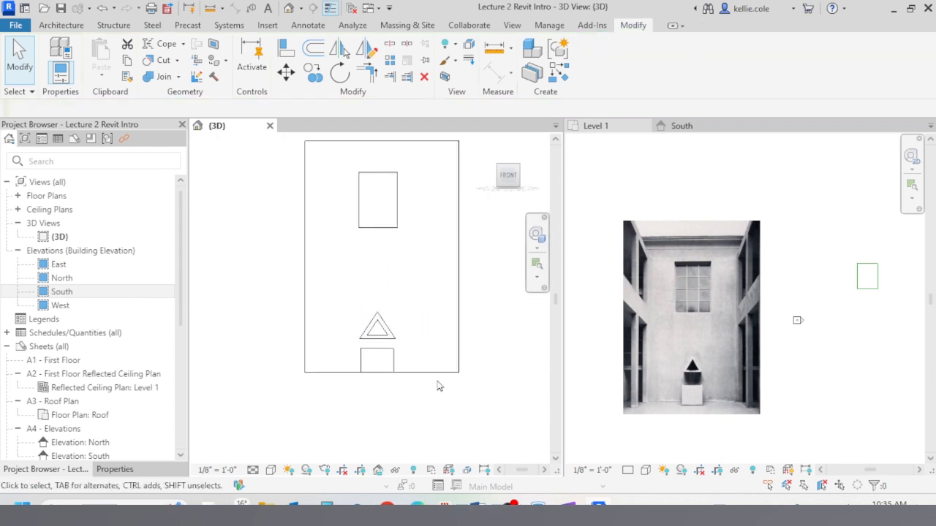
{"action": "left_click", "coordinate": [433, 372]}
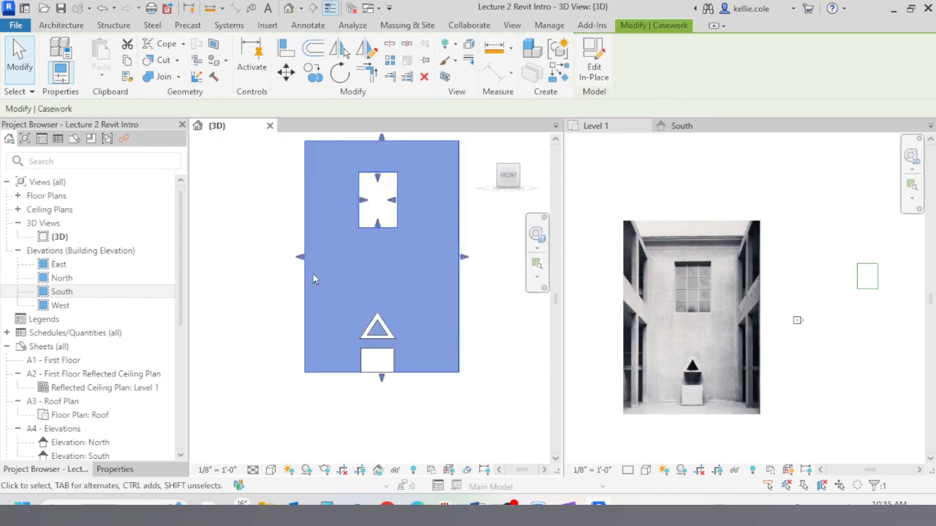
{"action": "scroll", "coordinate": [297, 266], "scroll_direction": "up", "scroll_amount": 3}
{"action": "left_click", "coordinate": [286, 271]}
{"action": "scroll", "coordinate": [286, 271], "scroll_direction": "down", "scroll_amount": 3}
{"action": "left_click", "coordinate": [376, 358]}
{"action": "scroll", "coordinate": [377, 358], "scroll_direction": "up", "scroll_amount": 2}
{"action": "scroll", "coordinate": [397, 372], "scroll_direction": "down", "scroll_amount": 4}
{"action": "left_click", "coordinate": [432, 399]}
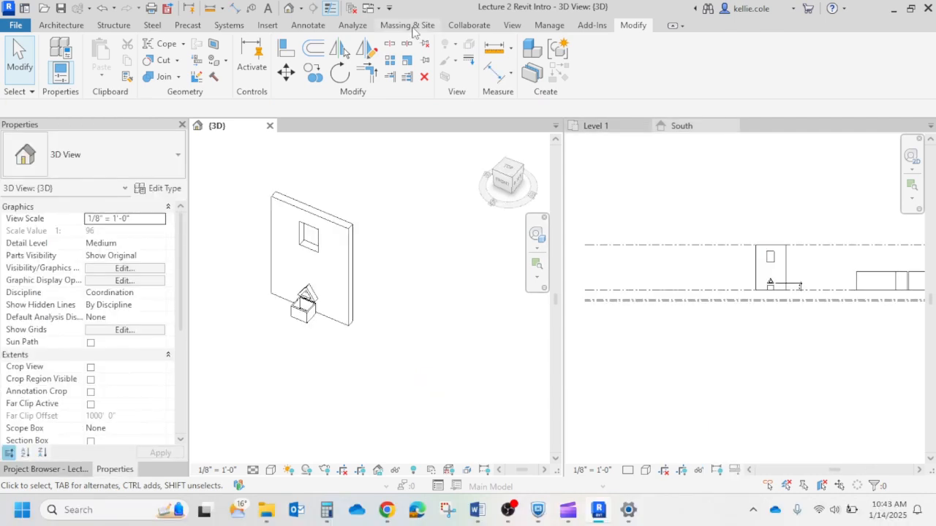
- Start an in-place mass named Mass 1 and sketch a long, narrow rectangle on the ground beside the wall
{"action": "left_click", "coordinate": [407, 25]}
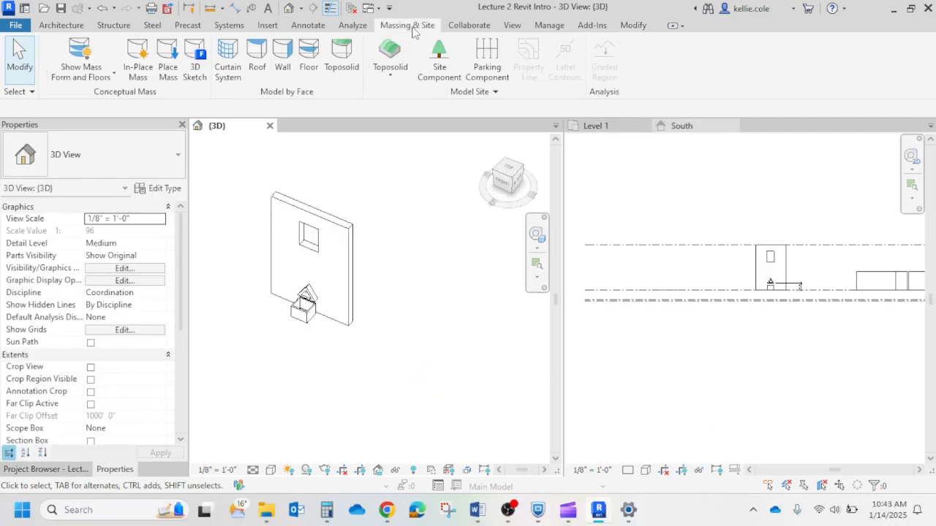
{"action": "left_click", "coordinate": [140, 77]}
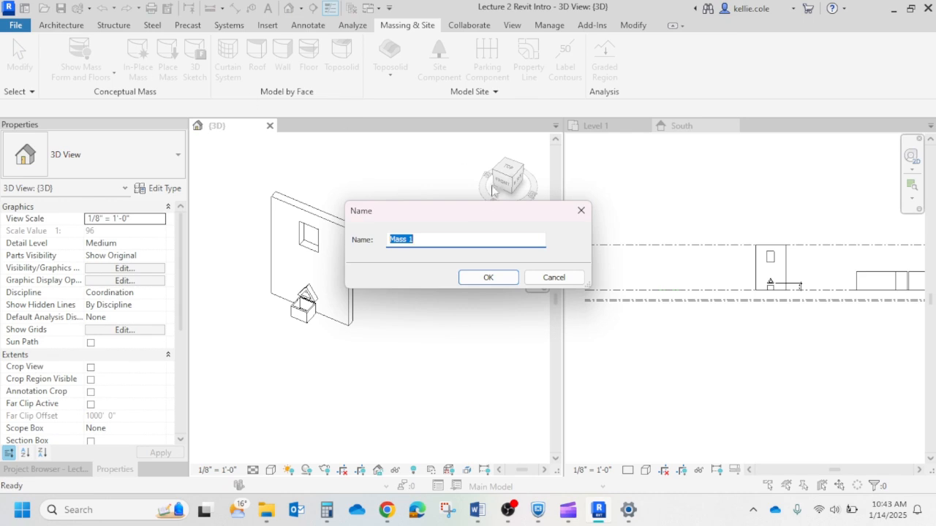
{"action": "left_click", "coordinate": [507, 279]}
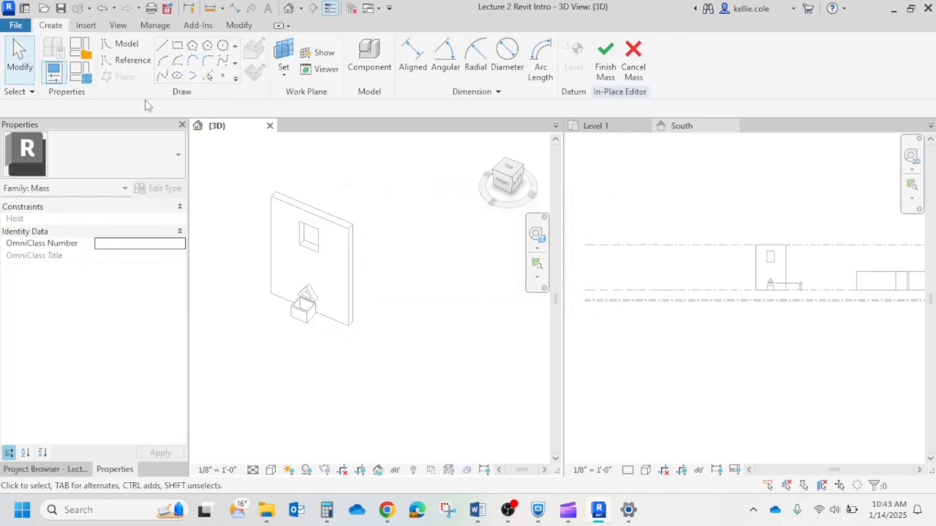
{"action": "left_click", "coordinate": [177, 45]}
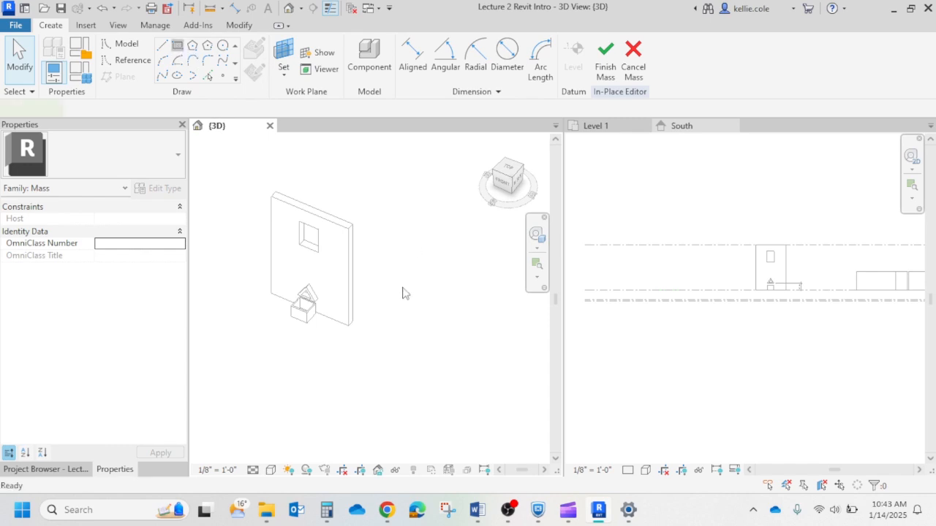
{"action": "left_click", "coordinate": [370, 329]}
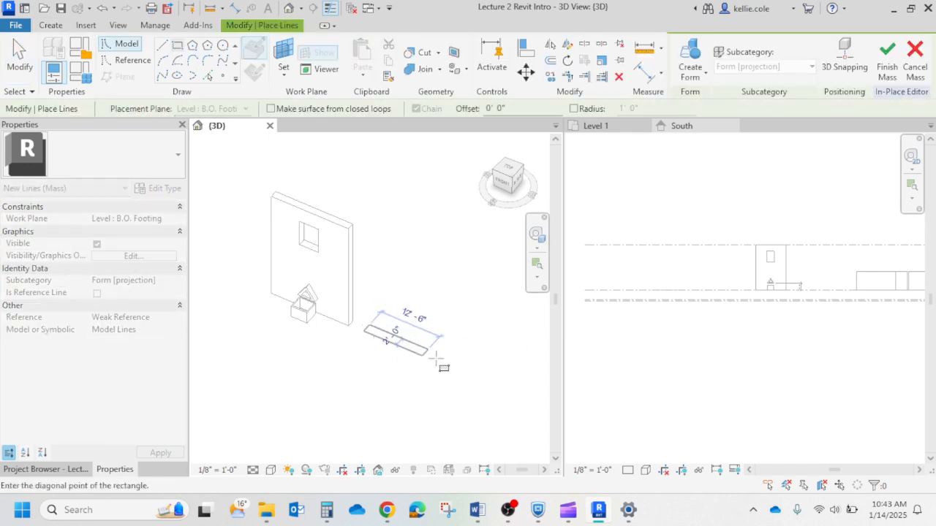
{"action": "left_click", "coordinate": [470, 375]}
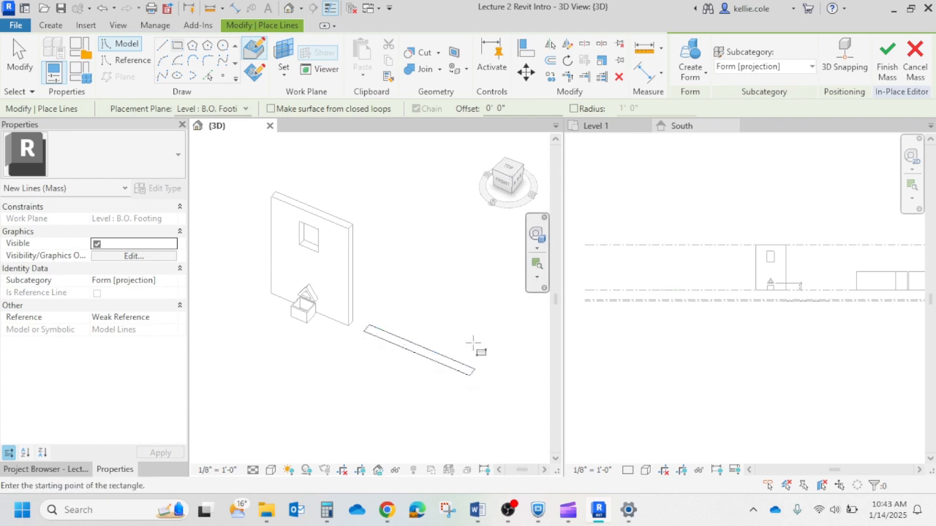
{"action": "key", "text": "Escape"}
{"action": "key", "text": "Escape"}
{"action": "key", "text": "Escape"}
- Create a solid form from the rectangle's four lines and raise its top face to a height of about 22'-8"
{"action": "left_click_drag", "start_coordinate": [356, 313], "coordinate": [508, 407]}
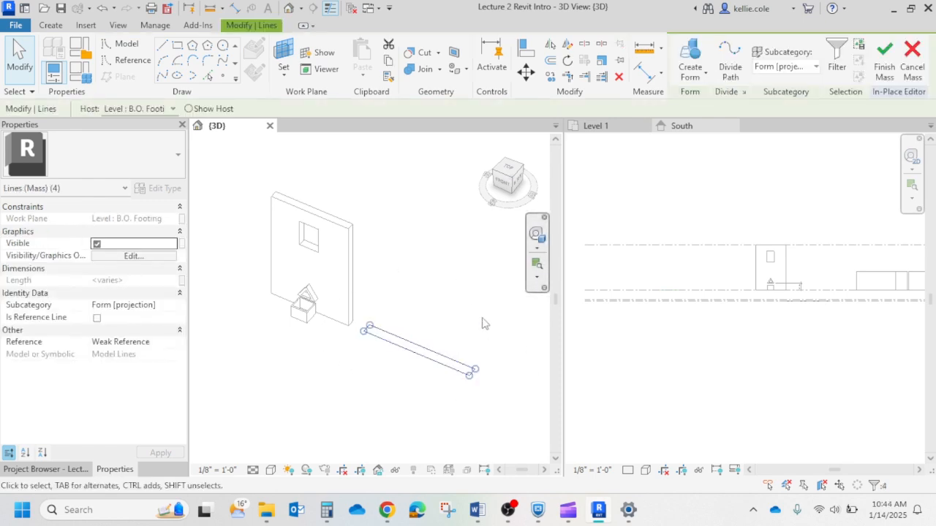
{"action": "left_click", "coordinate": [693, 76]}
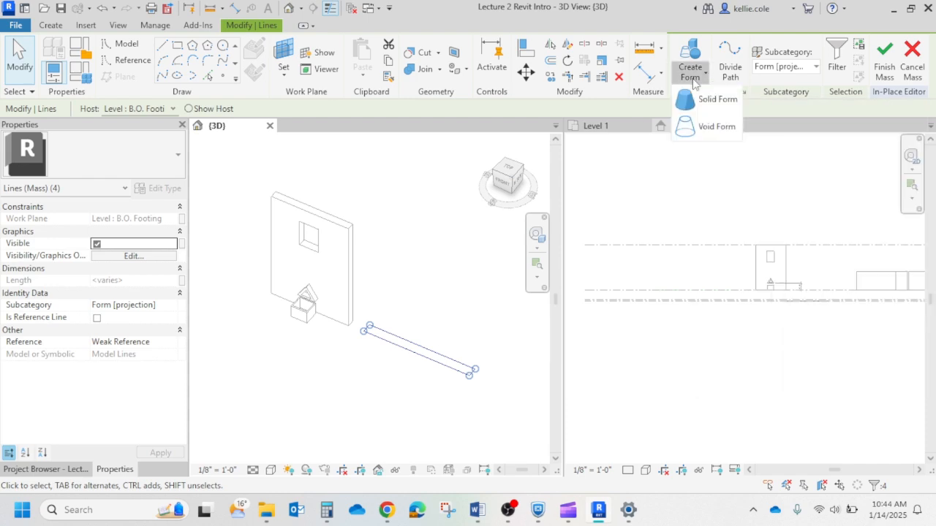
{"action": "left_click", "coordinate": [701, 99]}
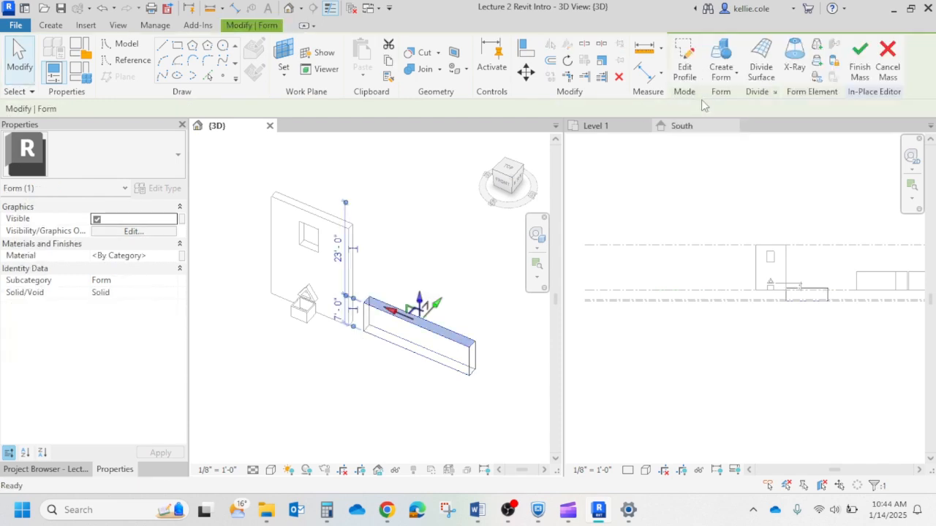
{"action": "left_click_drag", "start_coordinate": [420, 300], "coordinate": [423, 235]}
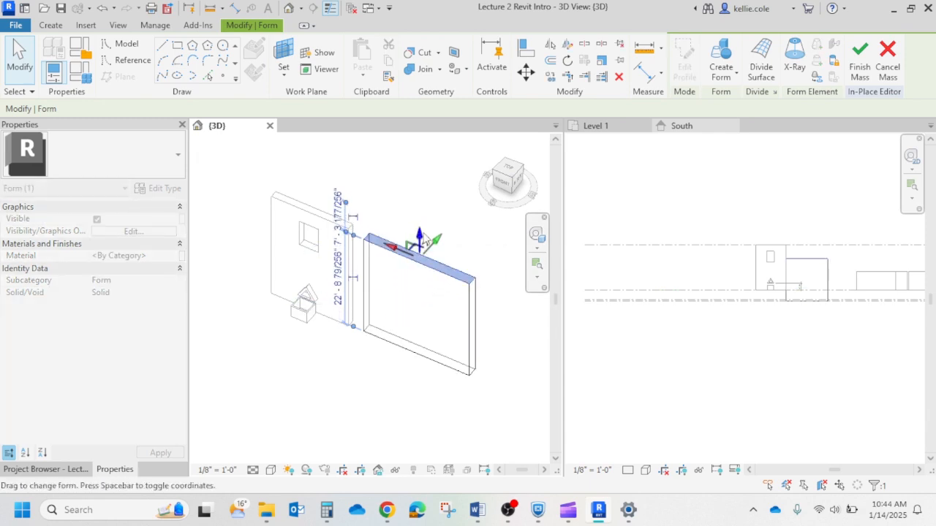
- Finish the tall, narrow in-place mass beside the original wall
{"action": "left_click", "coordinate": [860, 60]}
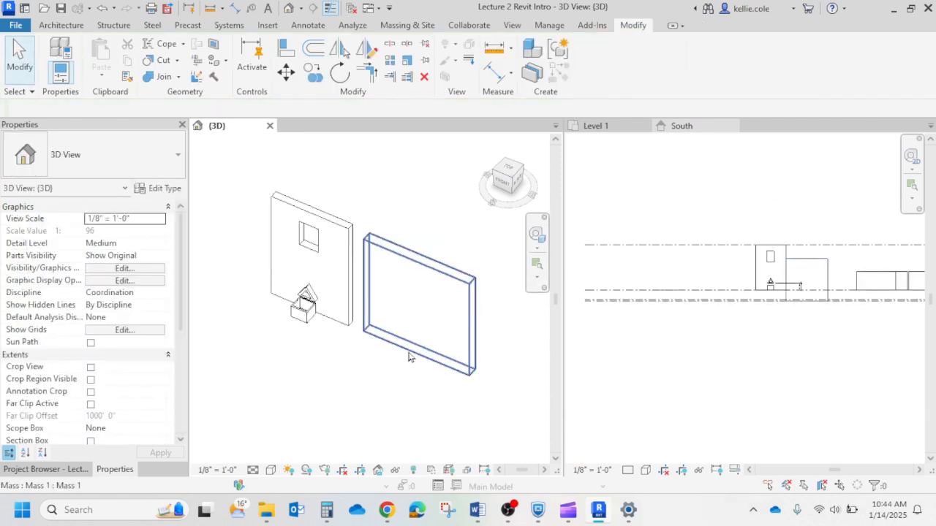
{"action": "left_click", "coordinate": [390, 384]}
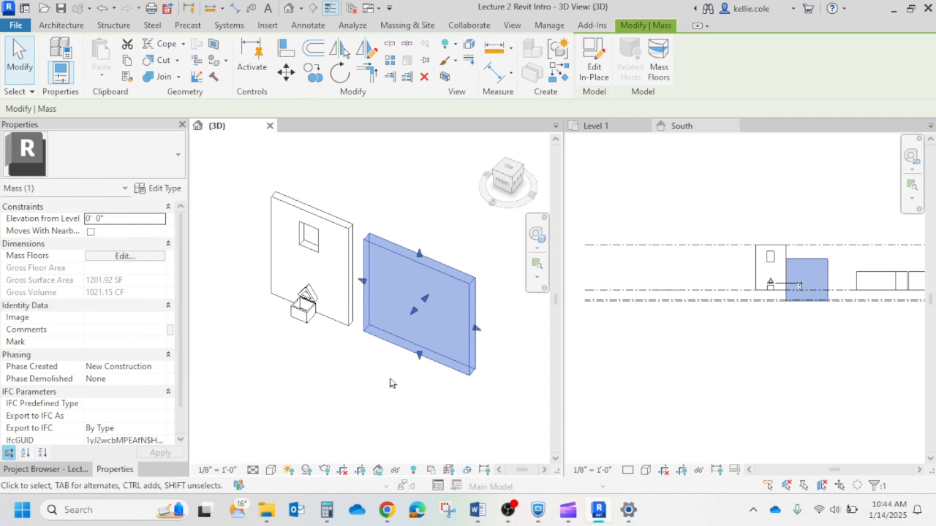
{"action": "key", "text": "Escape"}
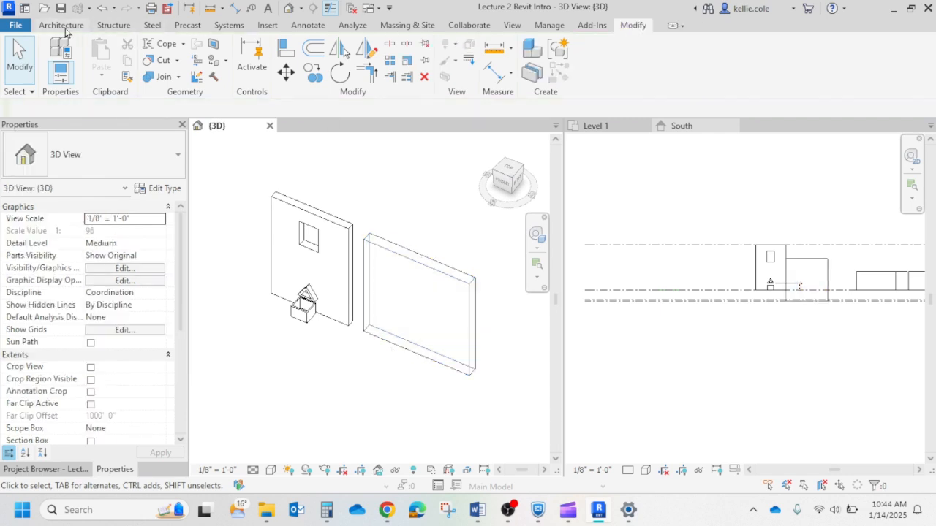
- Create an Interior - 5" Partition (2-hr) wall by face on the long front face of the mass
{"action": "left_click", "coordinate": [406, 27]}
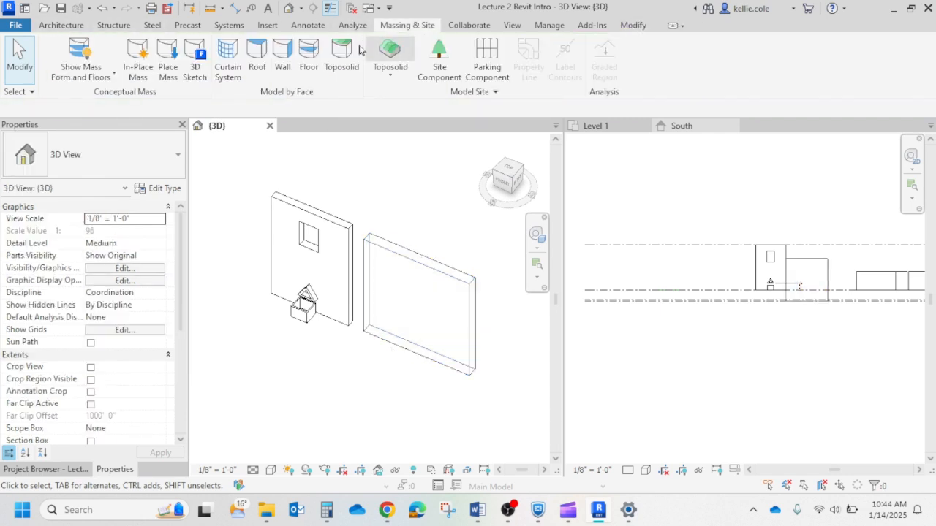
{"action": "left_click", "coordinate": [282, 55]}
{"action": "left_click", "coordinate": [395, 261]}
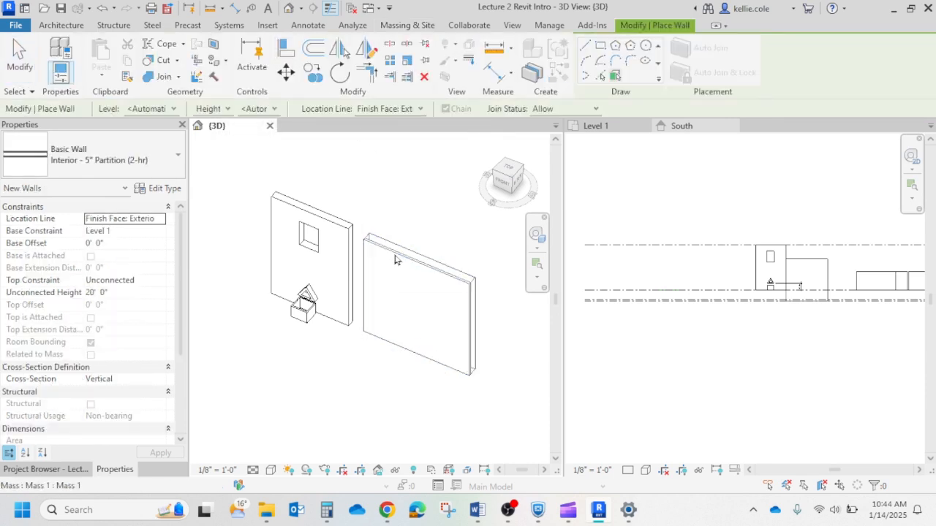
{"action": "key", "text": "Escape"}
{"action": "key", "text": "Escape"}
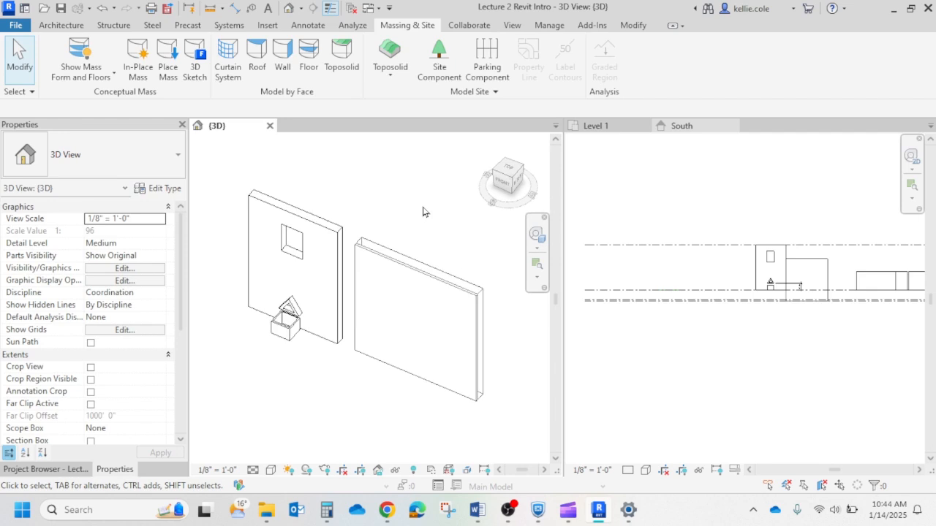
{"action": "left_click", "coordinate": [406, 26]}
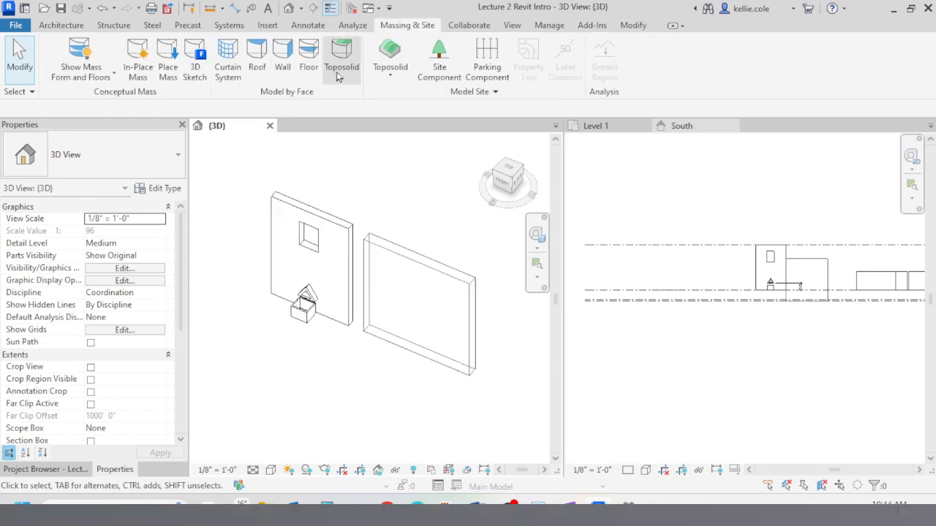
{"action": "left_click", "coordinate": [283, 59]}
{"action": "left_click", "coordinate": [395, 260]}
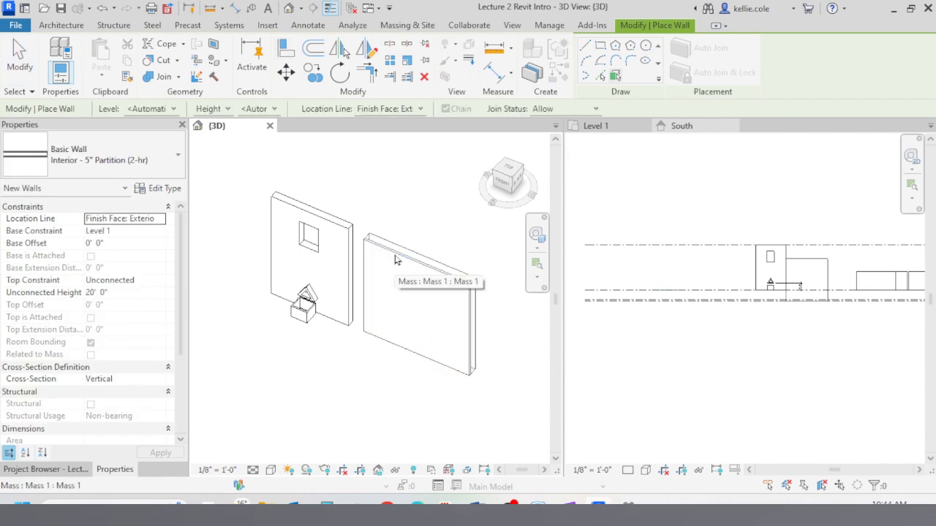
{"action": "key", "text": "Escape"}
{"action": "key", "text": "Escape"}
{"action": "scroll", "coordinate": [422, 212], "scroll_direction": "up", "scroll_amount": 1}
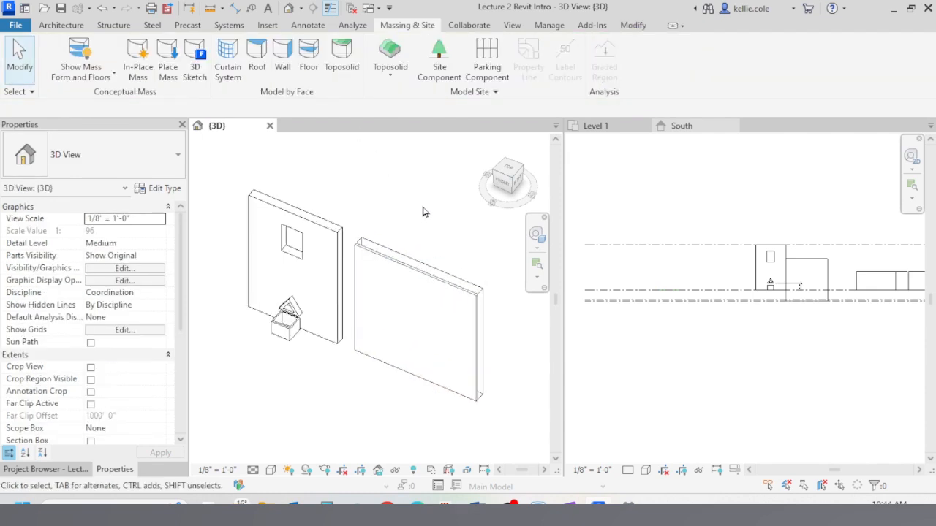
- Add a horizontal Wall Sweep - Trim along the top of the new partition wall's front face
{"action": "left_click", "coordinate": [66, 25]}
{"action": "left_click", "coordinate": [57, 77]}
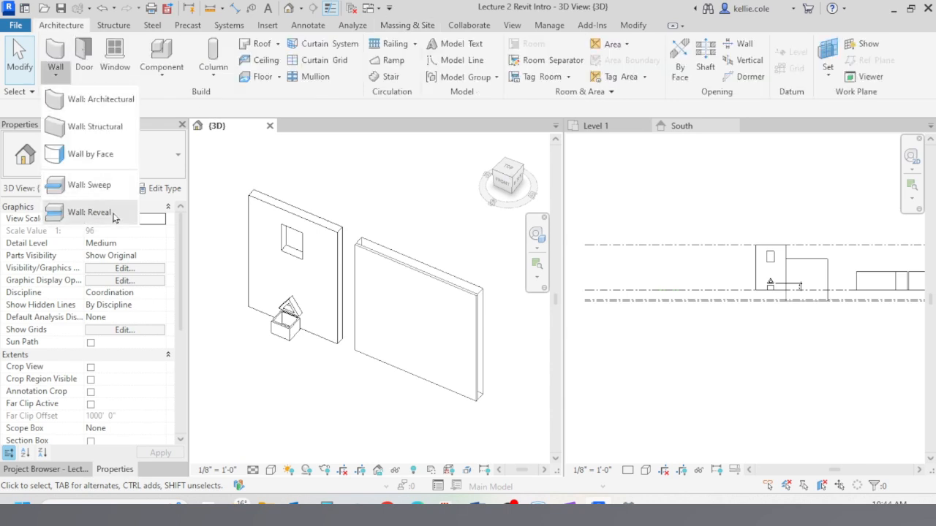
{"action": "left_click", "coordinate": [72, 146]}
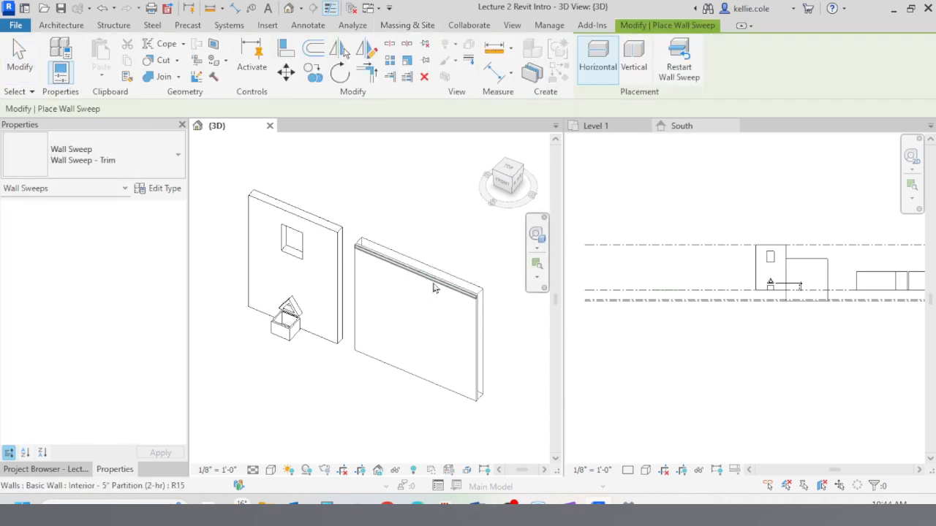
{"action": "scroll", "coordinate": [433, 288], "scroll_direction": "up", "scroll_amount": 3}
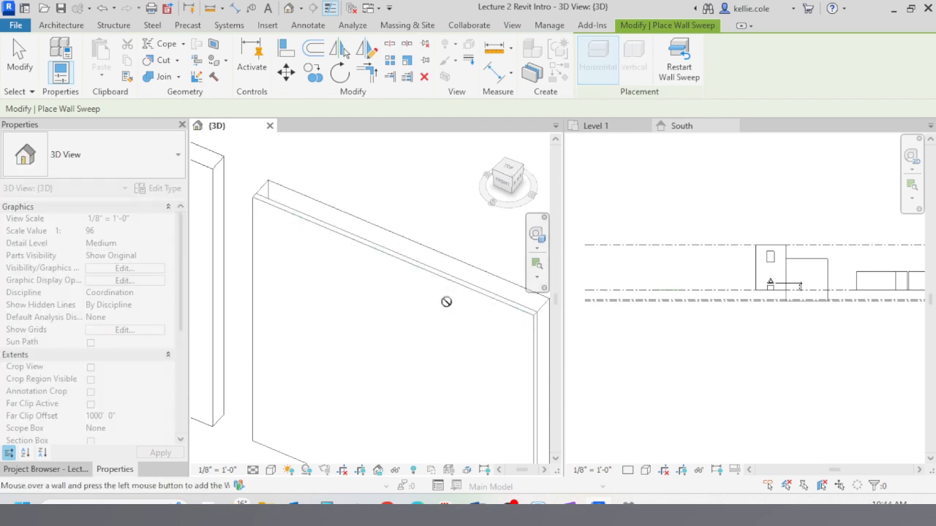
{"action": "scroll", "coordinate": [433, 239], "scroll_direction": "down", "scroll_amount": 2}
{"action": "key", "text": "Escape"}
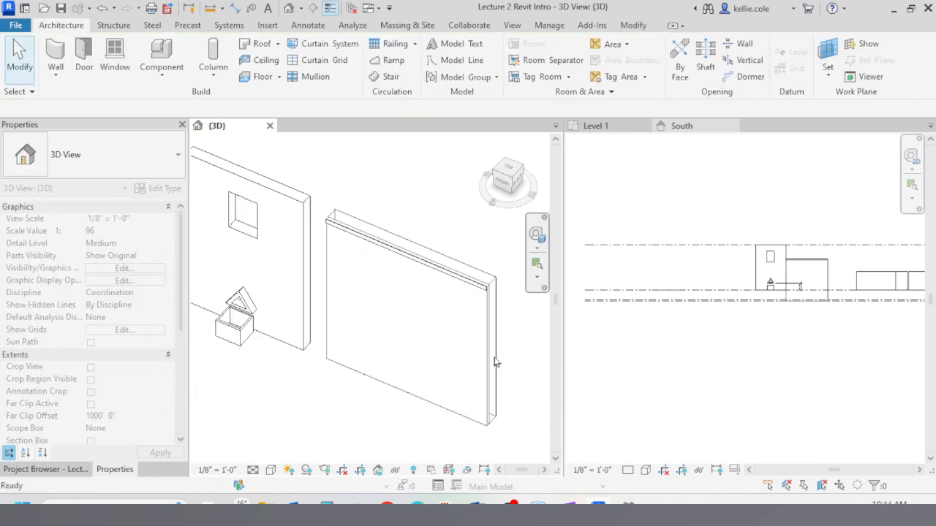
{"action": "scroll", "coordinate": [495, 351], "scroll_direction": "down", "scroll_amount": 3}
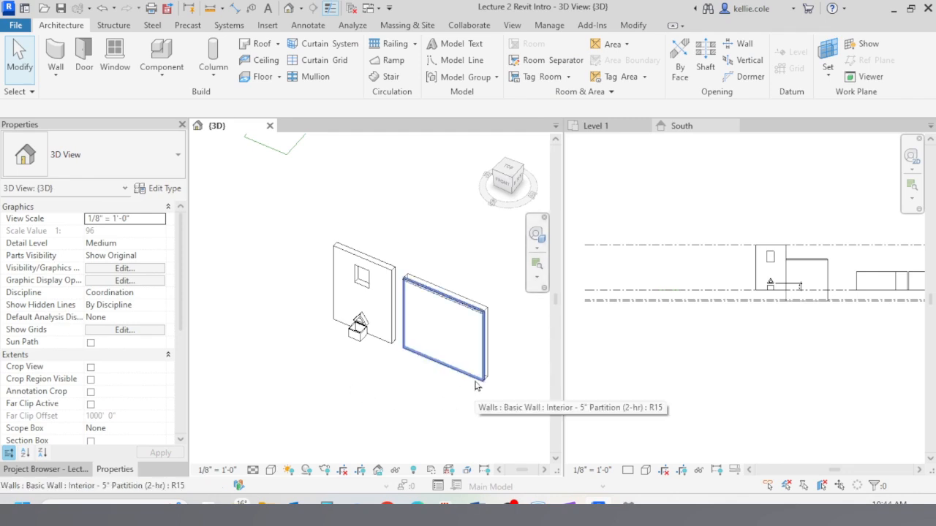
- Cut a rectangular wall opening about 5' wide in the upper part of the new partition wall
{"action": "key", "text": "w"}
{"action": "key", "text": "o"}
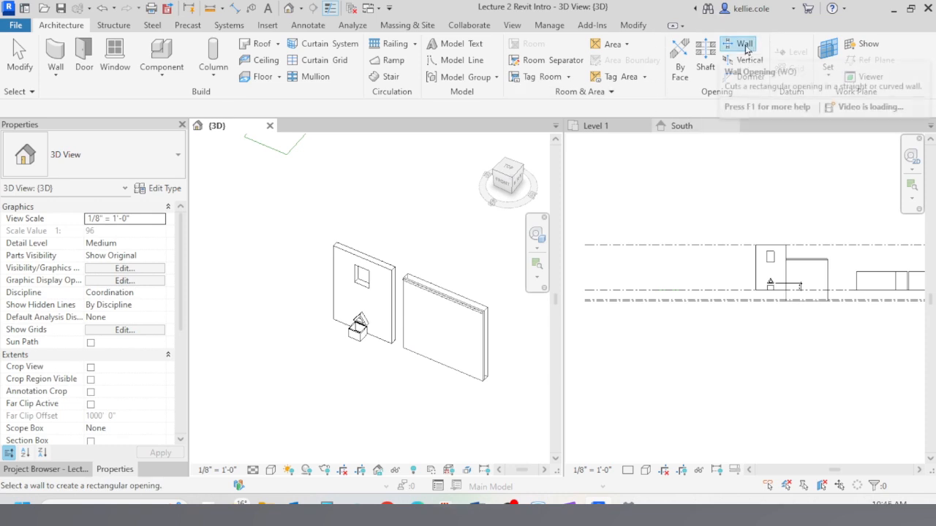
{"action": "left_click", "coordinate": [455, 315]}
{"action": "scroll", "coordinate": [431, 303], "scroll_direction": "up", "scroll_amount": 3}
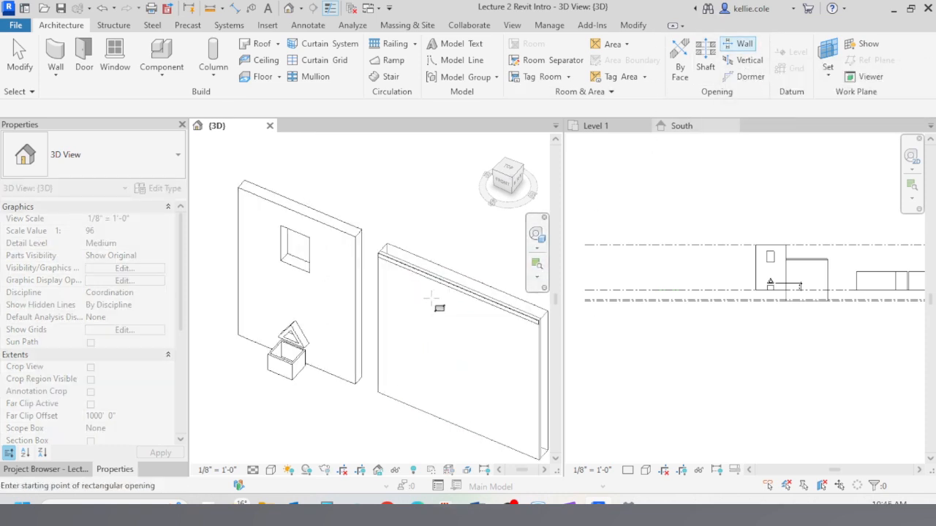
{"action": "left_click", "coordinate": [430, 294]}
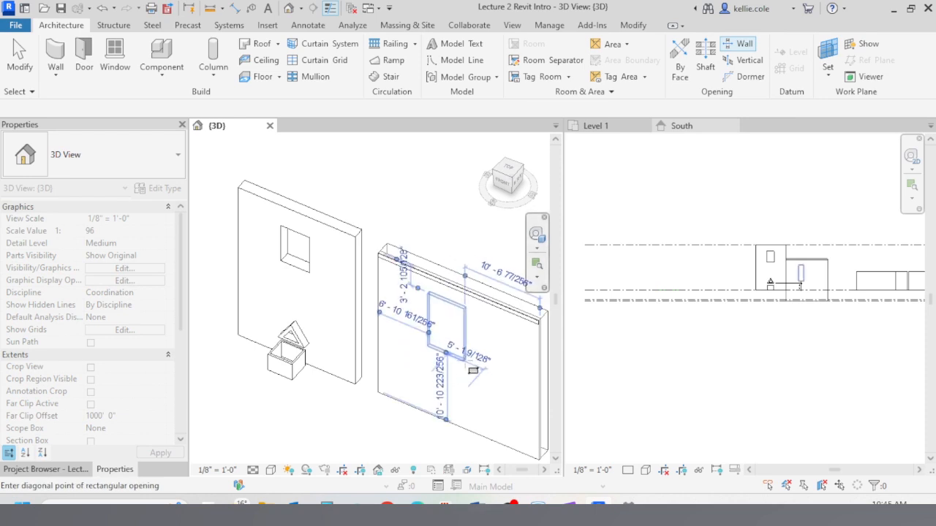
{"action": "left_click", "coordinate": [474, 371]}
{"action": "scroll", "coordinate": [518, 369], "scroll_direction": "down", "scroll_amount": 3}
{"action": "key", "text": "Escape"}
{"action": "key", "text": "Escape"}
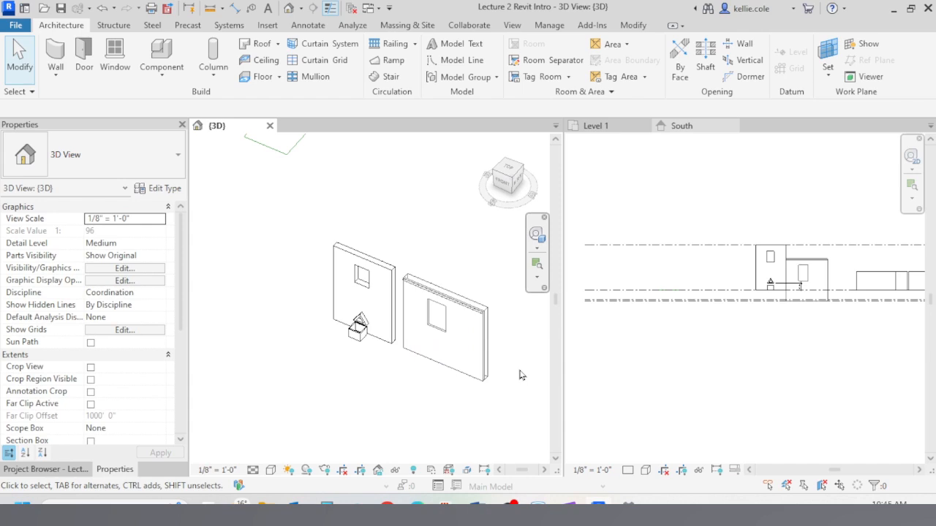
- Show the Level 1 floor plan beside the 3D view and frame the whole reference photo in it
{"action": "scroll", "coordinate": [788, 357], "scroll_direction": "down", "scroll_amount": 5}
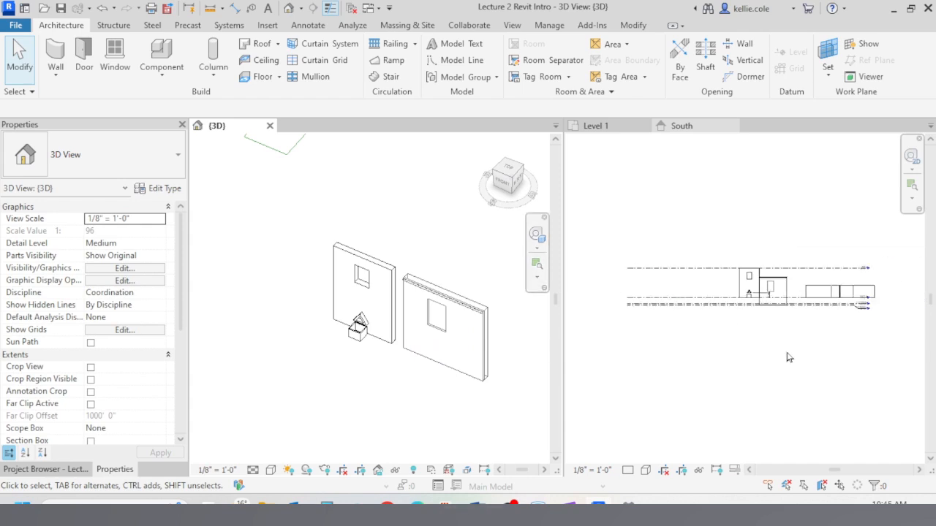
{"action": "left_click", "coordinate": [605, 126]}
{"action": "scroll", "coordinate": [837, 355], "scroll_direction": "down", "scroll_amount": 4}
{"action": "scroll", "coordinate": [835, 351], "scroll_direction": "down", "scroll_amount": 2}
{"action": "scroll", "coordinate": [768, 317], "scroll_direction": "down", "scroll_amount": 1}
{"action": "middle_click_drag", "start_coordinate": [767, 317], "coordinate": [856, 297]}
{"action": "scroll", "coordinate": [723, 263], "scroll_direction": "up", "scroll_amount": 3}
{"action": "mouse_move", "coordinate": [738, 302]}
{"action": "middle_mouse_down"}
{"action": "mouse_move", "coordinate": [725, 273]}
{"action": "mouse_move", "coordinate": [734, 291]}
{"action": "middle_mouse_up"}
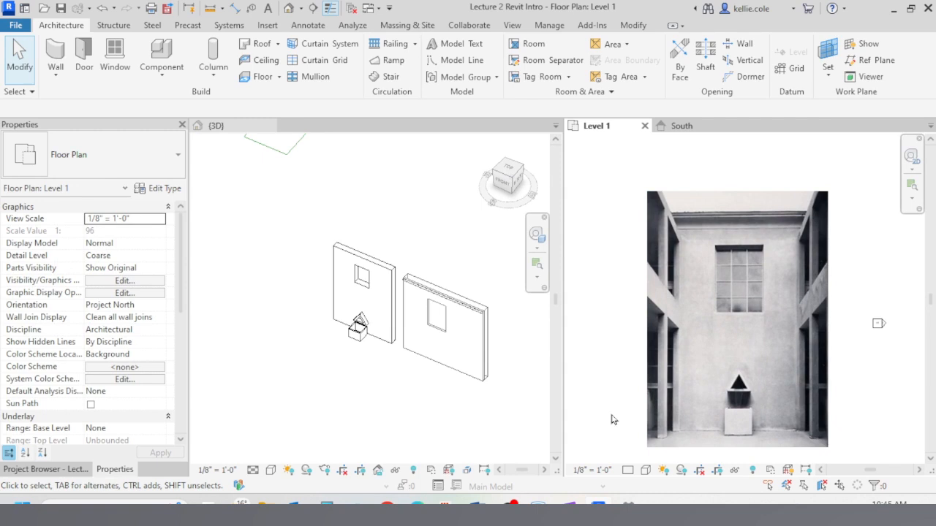
- Delete the mass behind the new partition wall in the 3D view
{"action": "scroll", "coordinate": [481, 296], "scroll_direction": "up", "scroll_amount": 5}
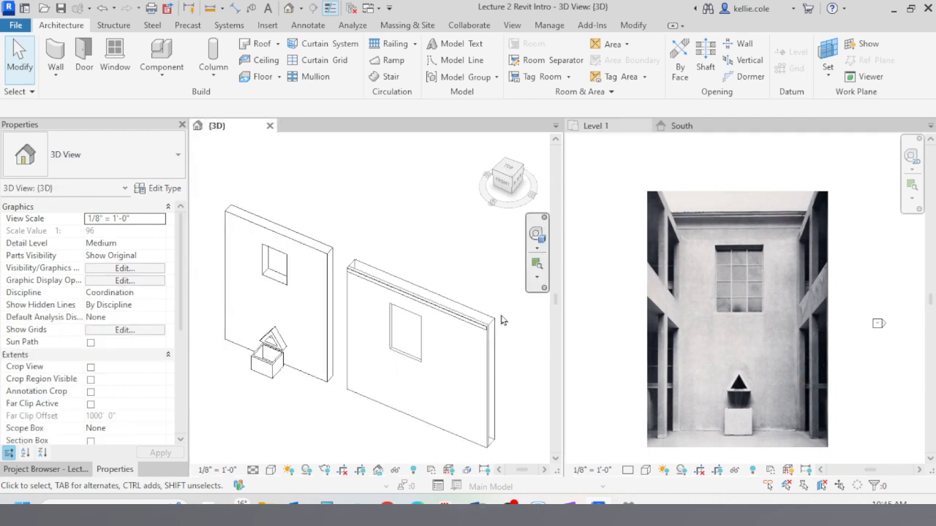
{"action": "left_click", "coordinate": [499, 322]}
{"action": "key", "text": "Escape"}
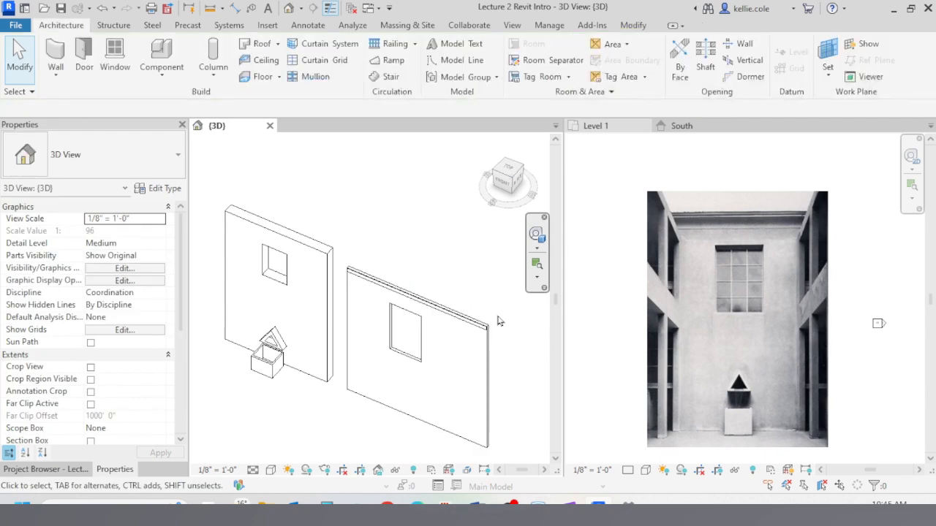
- Select the new partition wall and set the 3D view to look from the top
{"action": "left_click", "coordinate": [476, 337]}
{"action": "key", "text": "Escape"}
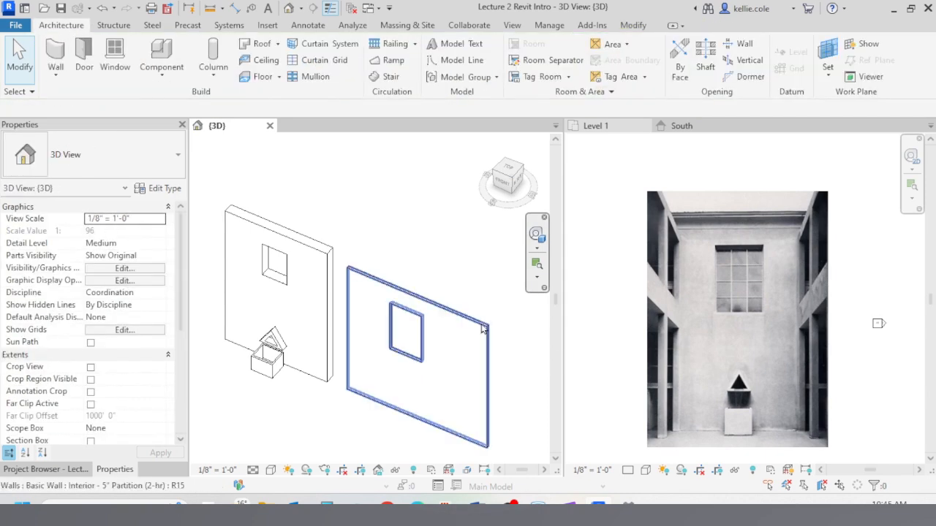
{"action": "left_click", "coordinate": [475, 337]}
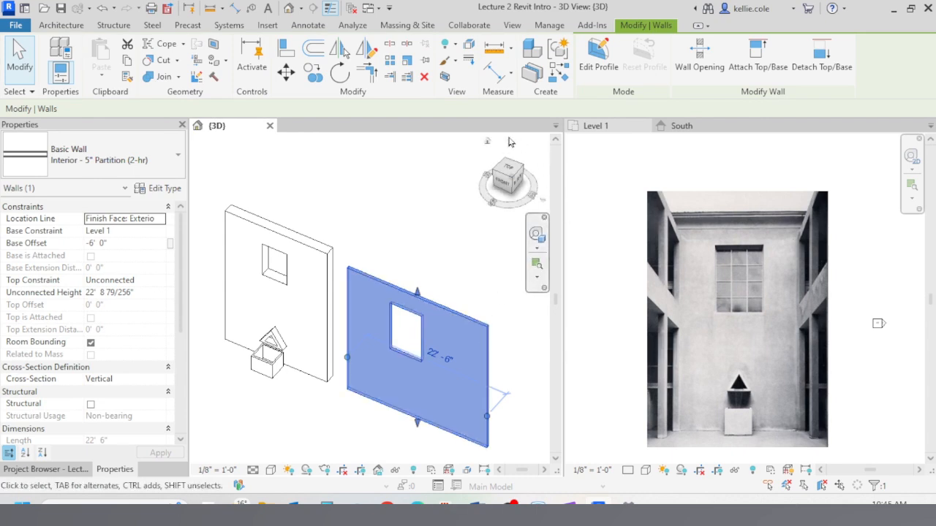
{"action": "left_click", "coordinate": [510, 172]}
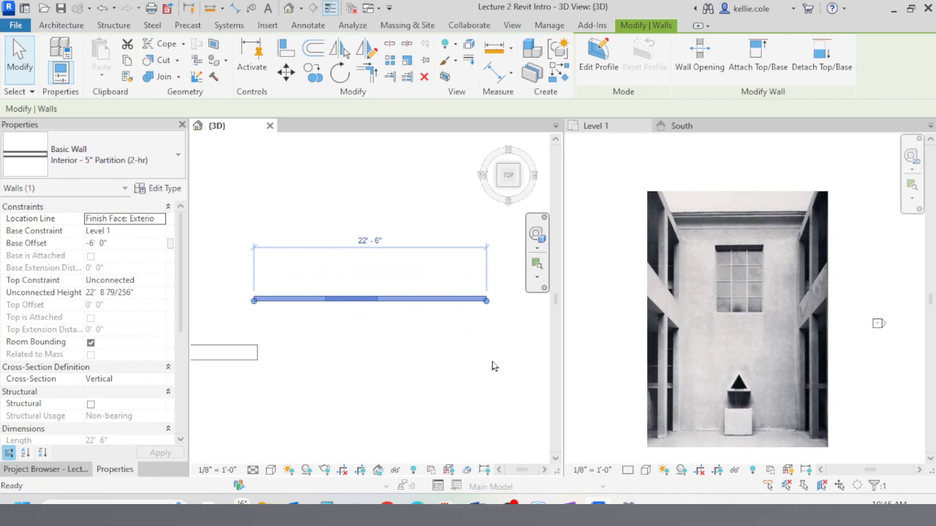
{"action": "key", "text": "r"}
{"action": "key", "text": "o"}
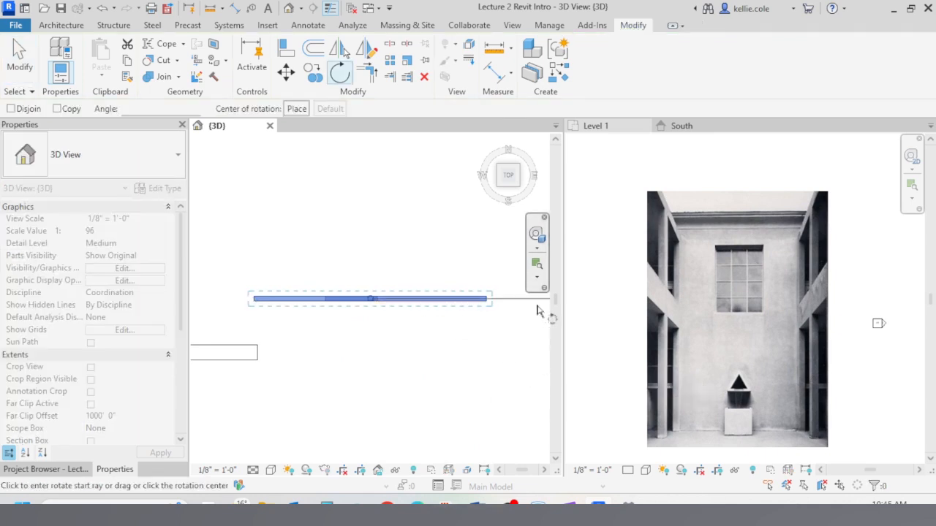
{"action": "key", "text": "Escape"}
{"action": "key", "text": "Escape"}
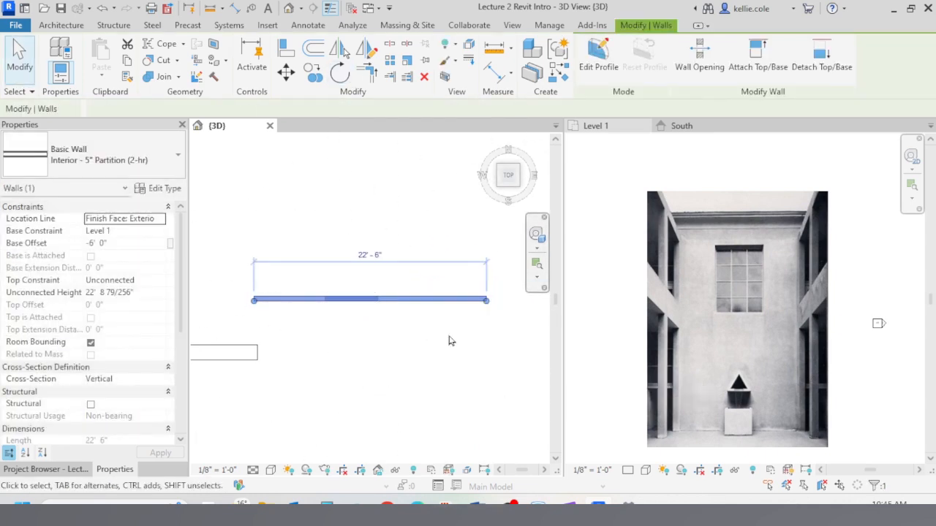
{"action": "key", "text": "Escape"}
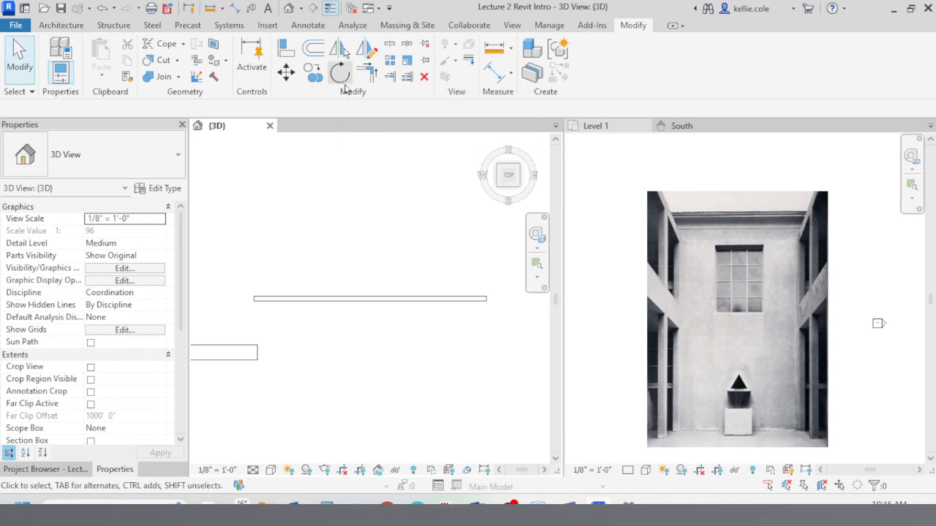
- Rotate the partition wall 90° about its centre in the top view
{"action": "left_click", "coordinate": [339, 76]}
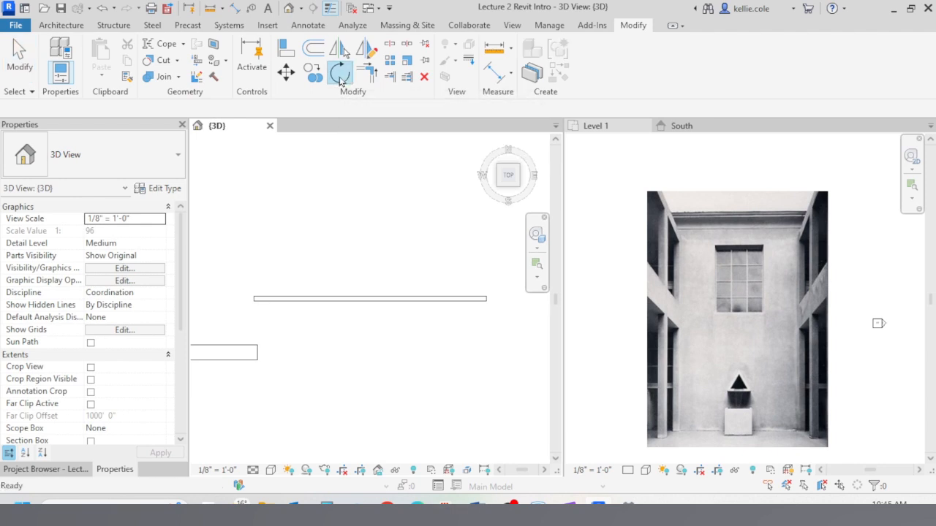
{"action": "left_click", "coordinate": [395, 299]}
{"action": "key", "text": "Return"}
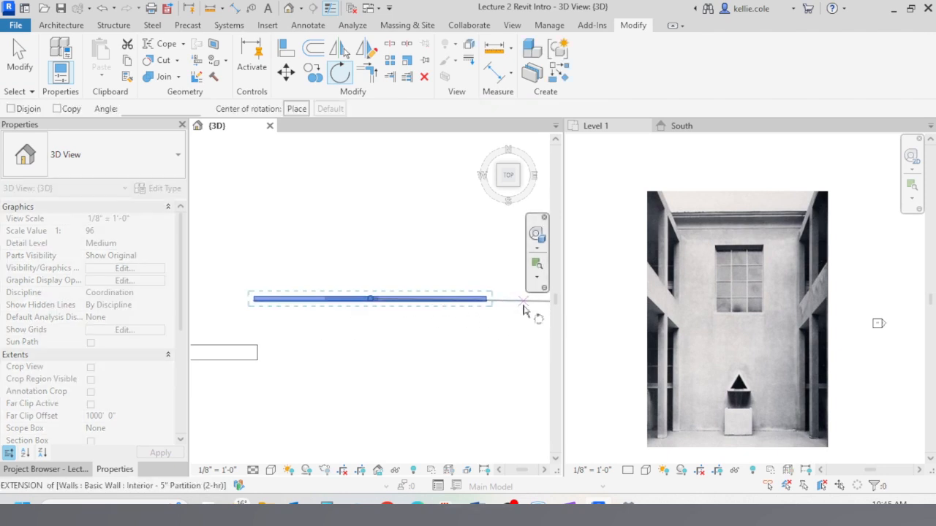
{"action": "left_click", "coordinate": [522, 299]}
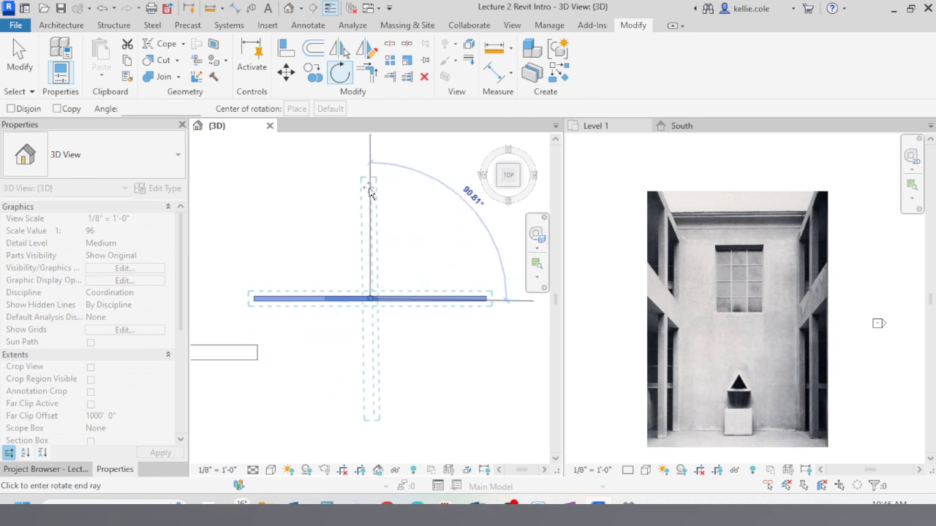
{"action": "type", "text": "90"}
{"action": "key", "text": "Return"}
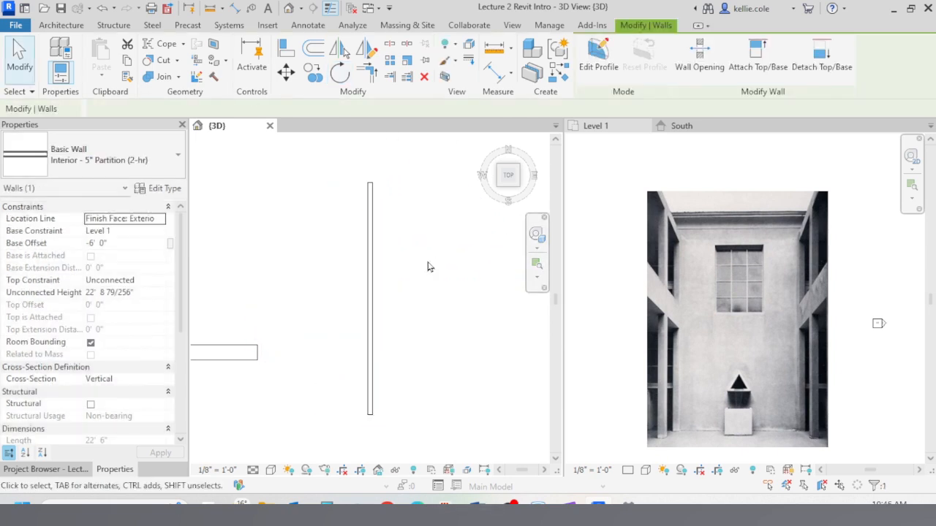
- Move the rotated partition wall so its upper end meets the original wall's front left corner in plan
{"action": "left_click", "coordinate": [431, 284]}
{"action": "scroll", "coordinate": [439, 292], "scroll_direction": "down", "scroll_amount": 5}
{"action": "left_click", "coordinate": [419, 296]}
{"action": "scroll", "coordinate": [420, 296], "scroll_direction": "up", "scroll_amount": 3}
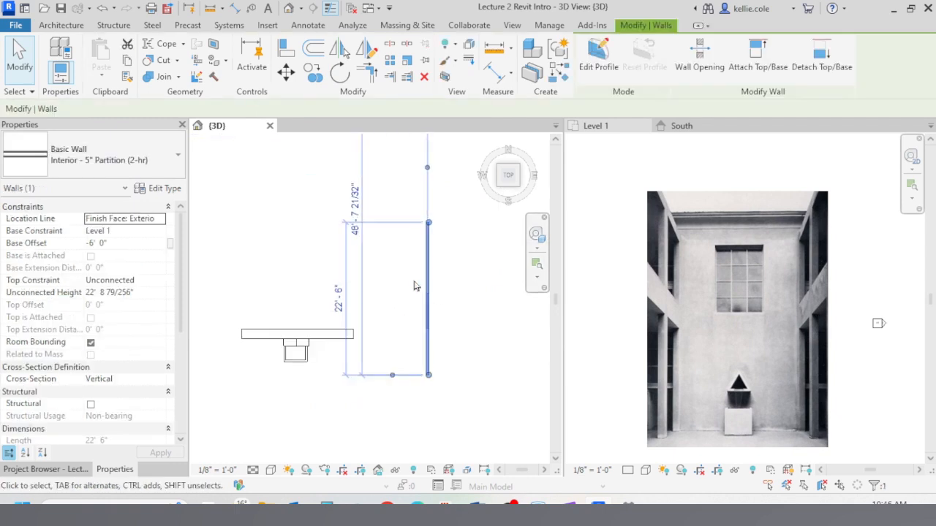
{"action": "key", "text": "m"}
{"action": "key", "text": "v"}
{"action": "left_click", "coordinate": [433, 225]}
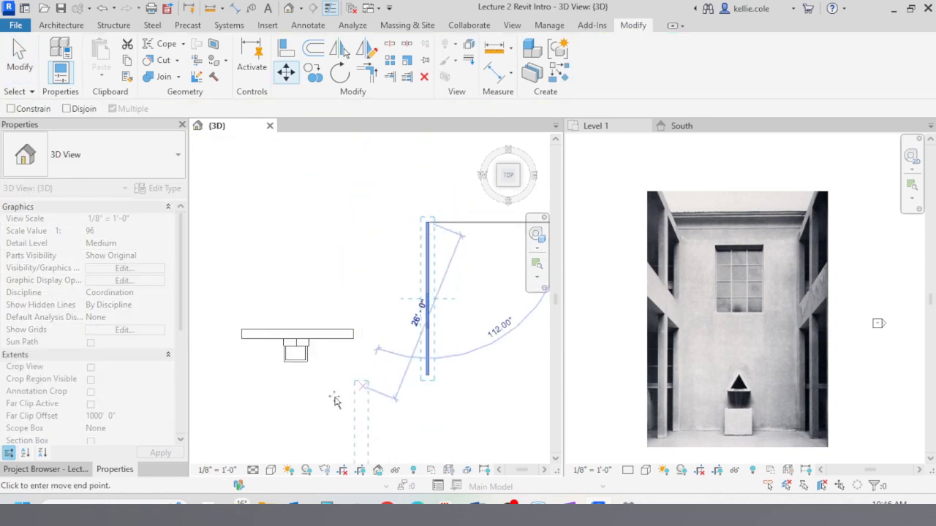
{"action": "left_click", "coordinate": [241, 340]}
{"action": "left_click", "coordinate": [420, 340]}
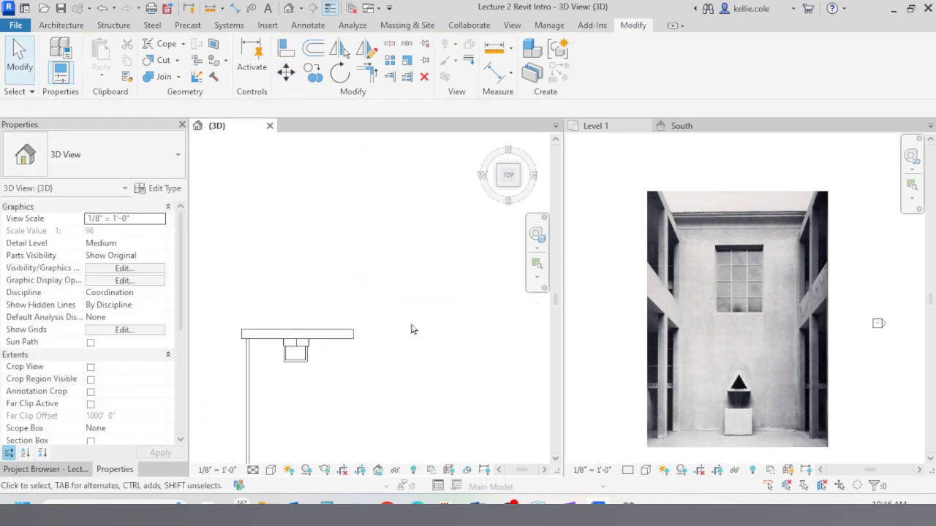
- Adjust the partition wall in the front view so its base and top line up with the original wall's base and top
{"action": "middle_click_drag", "start_coordinate": [405, 318], "coordinate": [322, 234], "text": "shift"}
{"action": "left_click", "coordinate": [308, 330]}
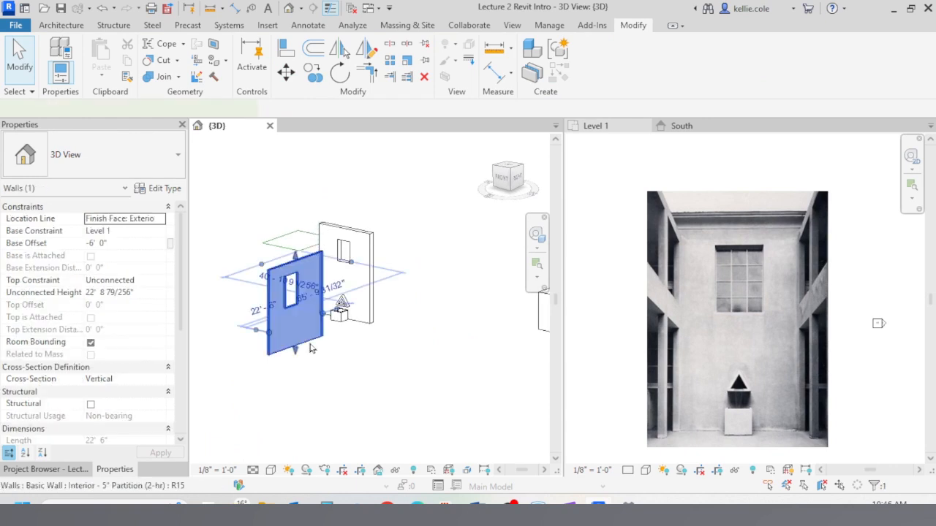
{"action": "left_click", "coordinate": [501, 177]}
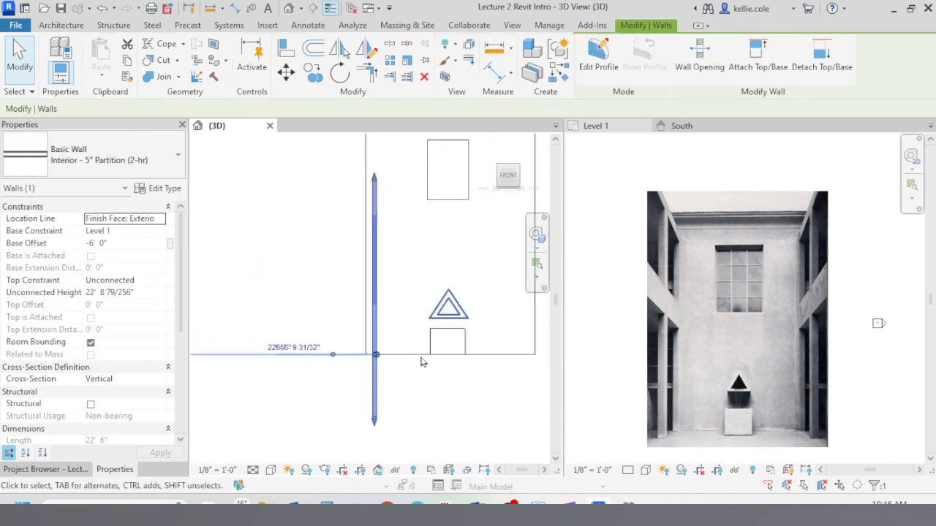
{"action": "left_click_drag", "start_coordinate": [369, 426], "coordinate": [400, 355]}
{"action": "scroll", "coordinate": [411, 416], "scroll_direction": "down", "scroll_amount": 3}
{"action": "left_click_drag", "start_coordinate": [391, 294], "coordinate": [401, 263]}
- Resize the partition wall's opening to a 15' 0 1/2" base offset and widen it to 14' 6" from the wall's free end
{"action": "left_click", "coordinate": [392, 377]}
{"action": "middle_click_drag", "start_coordinate": [391, 377], "coordinate": [385, 349], "text": "shift"}
{"action": "left_click_drag", "start_coordinate": [385, 349], "coordinate": [423, 295]}
{"action": "scroll", "coordinate": [442, 284], "scroll_direction": "up", "scroll_amount": 2}
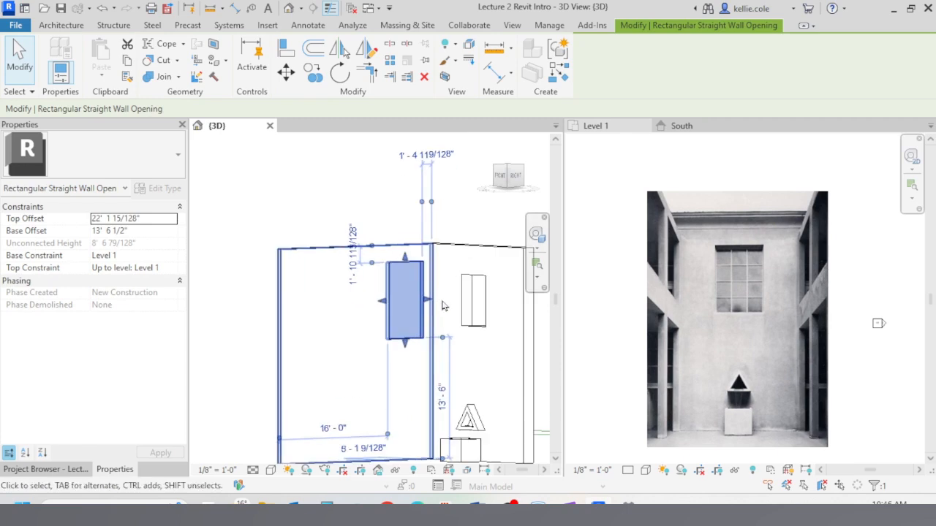
{"action": "left_click_drag", "start_coordinate": [408, 341], "coordinate": [410, 328]}
{"action": "left_click_drag", "start_coordinate": [387, 295], "coordinate": [373, 294]}
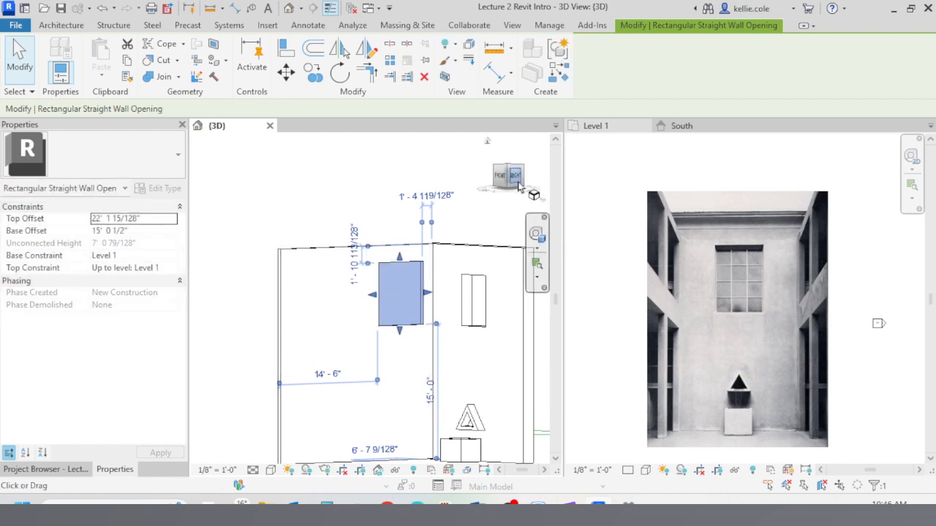
- Copy the opening horizontally in the right view, placing the copy 6' 0" from the partition wall's free end
{"action": "left_click", "coordinate": [516, 176]}
{"action": "scroll", "coordinate": [459, 322], "scroll_direction": "down", "scroll_amount": 3}
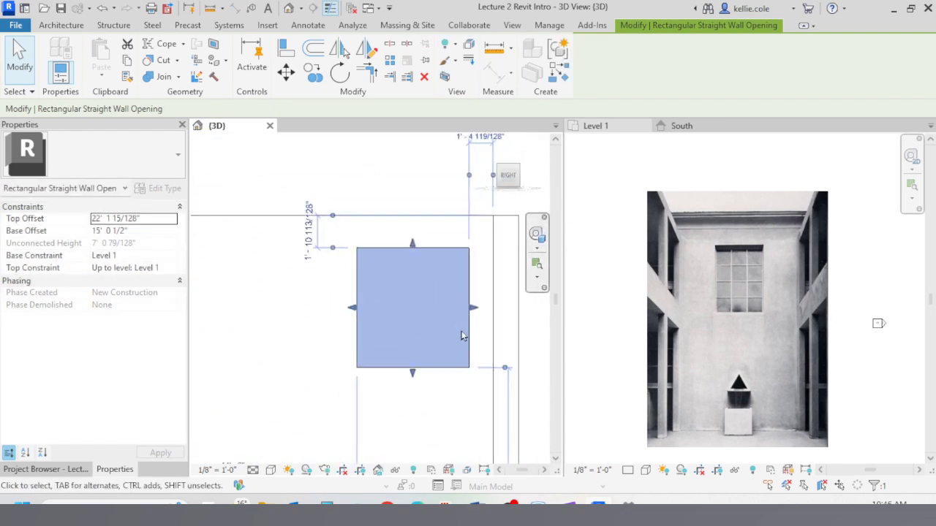
{"action": "scroll", "coordinate": [461, 329], "scroll_direction": "down", "scroll_amount": 2}
{"action": "key", "text": "c"}
{"action": "key", "text": "o"}
{"action": "left_click", "coordinate": [467, 356]}
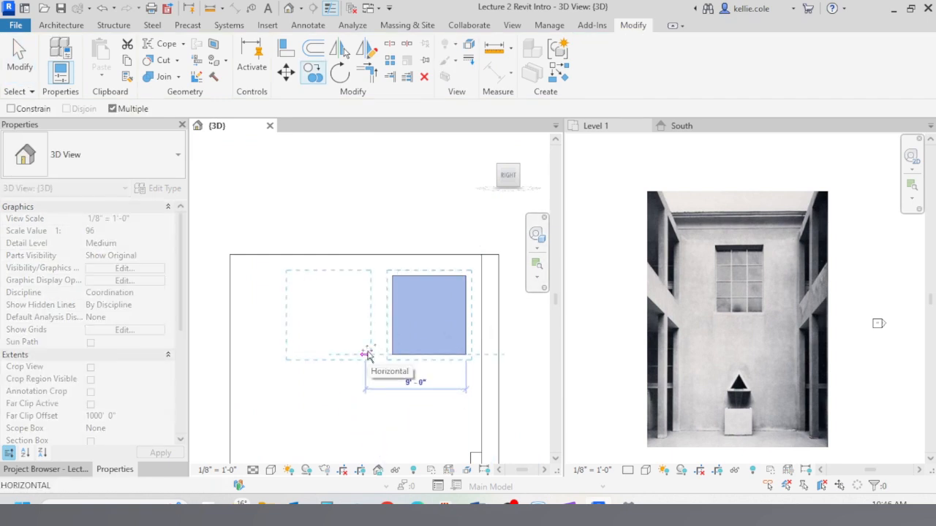
{"action": "left_click", "coordinate": [367, 356]}
{"action": "key", "text": "Escape"}
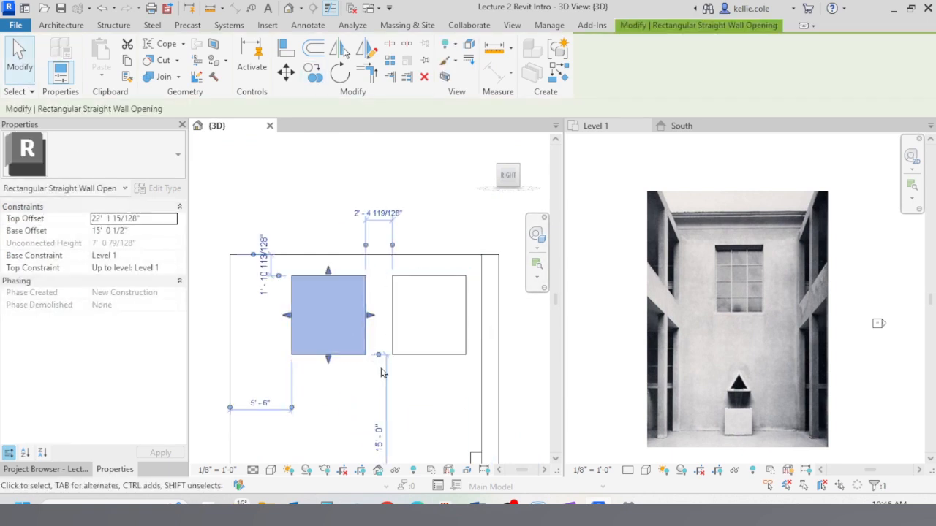
{"action": "scroll", "coordinate": [429, 338], "scroll_direction": "down", "scroll_amount": 1}
{"action": "scroll", "coordinate": [429, 338], "scroll_direction": "down", "scroll_amount": 1}
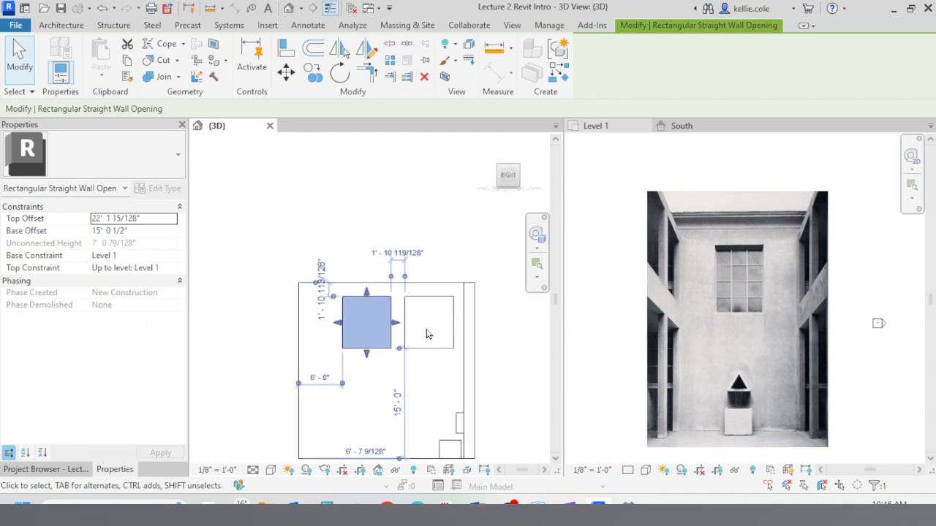
- Copy the opening once more at equal spacing so the third opening runs past the partition wall's free end
{"action": "scroll", "coordinate": [384, 339], "scroll_direction": "up", "scroll_amount": 2}
{"action": "key", "text": "c"}
{"action": "key", "text": "o"}
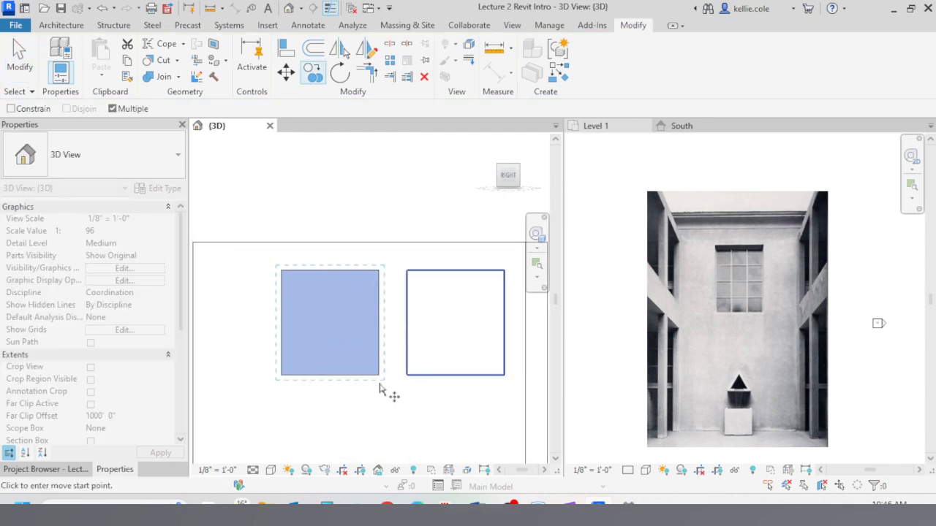
{"action": "left_click", "coordinate": [252, 376]}
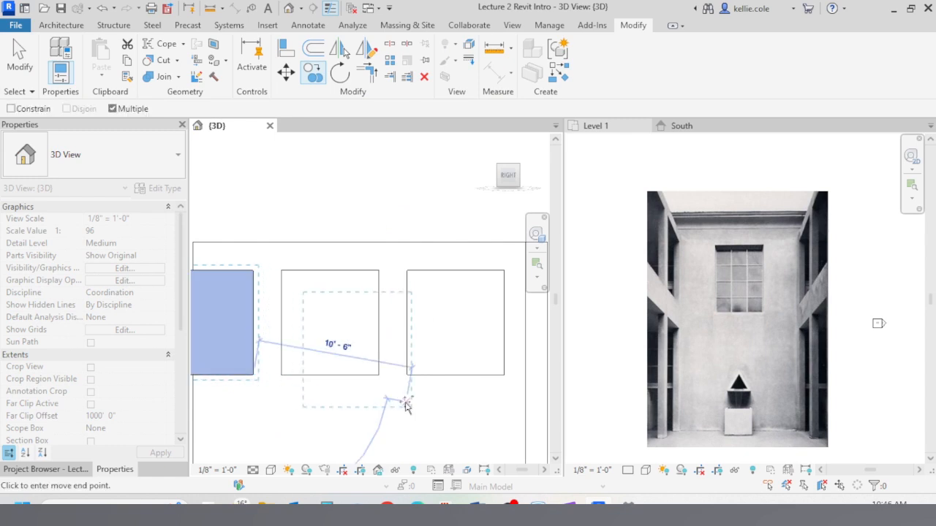
{"action": "key", "text": "Escape"}
{"action": "scroll", "coordinate": [407, 409], "scroll_direction": "down", "scroll_amount": 1}
{"action": "left_click", "coordinate": [299, 361]}
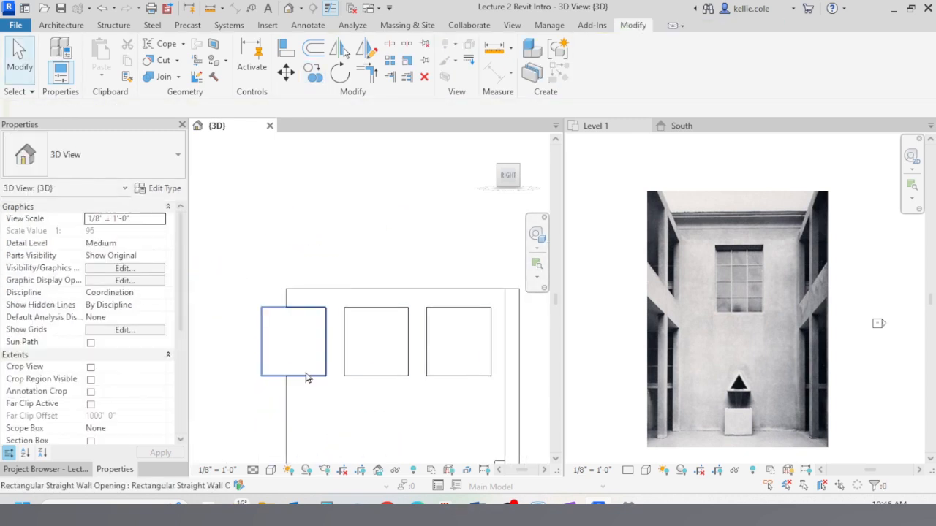
{"action": "scroll", "coordinate": [358, 218], "scroll_direction": "down", "scroll_amount": 2}
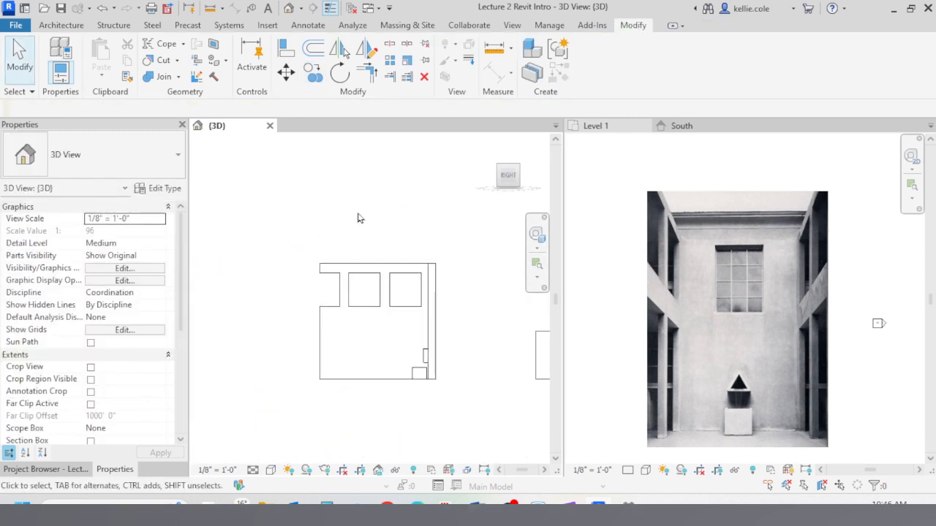
- Copy all three openings straight down to form a lower row in the partition wall
{"action": "left_click", "coordinate": [410, 320]}
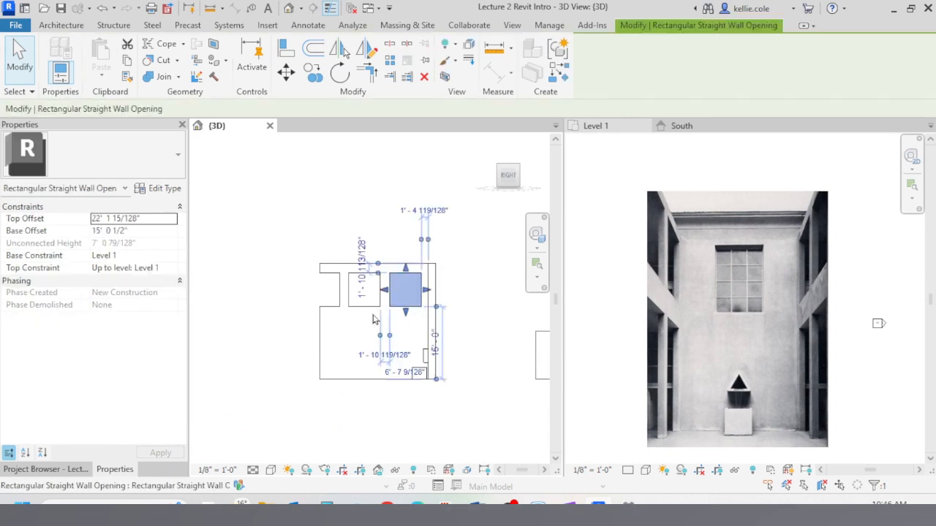
{"action": "left_click", "coordinate": [359, 302], "text": "ctrl"}
{"action": "left_click", "coordinate": [324, 300], "text": "ctrl"}
{"action": "key", "text": "c"}
{"action": "key", "text": "o"}
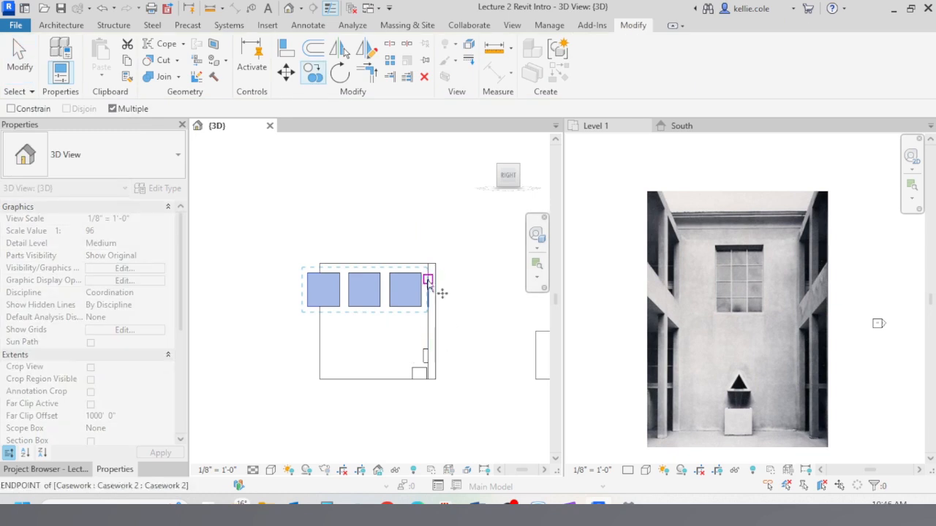
{"action": "left_click", "coordinate": [421, 274]}
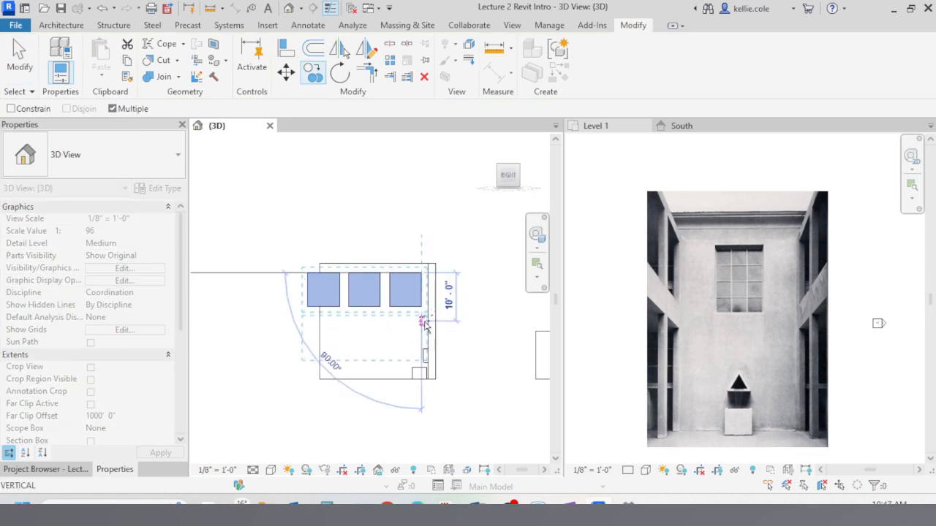
{"action": "left_click", "coordinate": [422, 326]}
{"action": "key", "text": "Escape"}
{"action": "key", "text": "Escape"}
- Extend the lower row of openings down to the partition wall's base so only slender columns remain between them
{"action": "scroll", "coordinate": [387, 366], "scroll_direction": "up", "scroll_amount": 3}
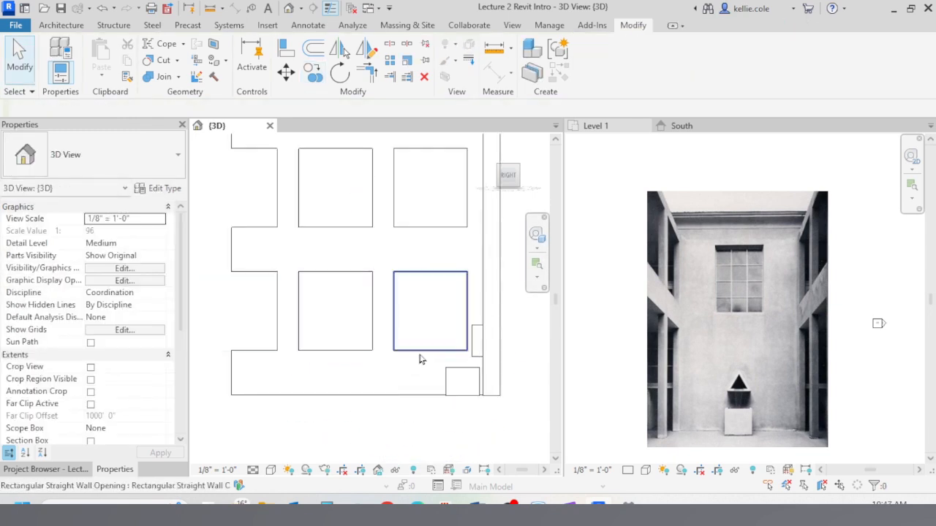
{"action": "left_click", "coordinate": [420, 358]}
{"action": "left_click_drag", "start_coordinate": [422, 358], "coordinate": [244, 402]}
{"action": "left_click", "coordinate": [437, 437]}
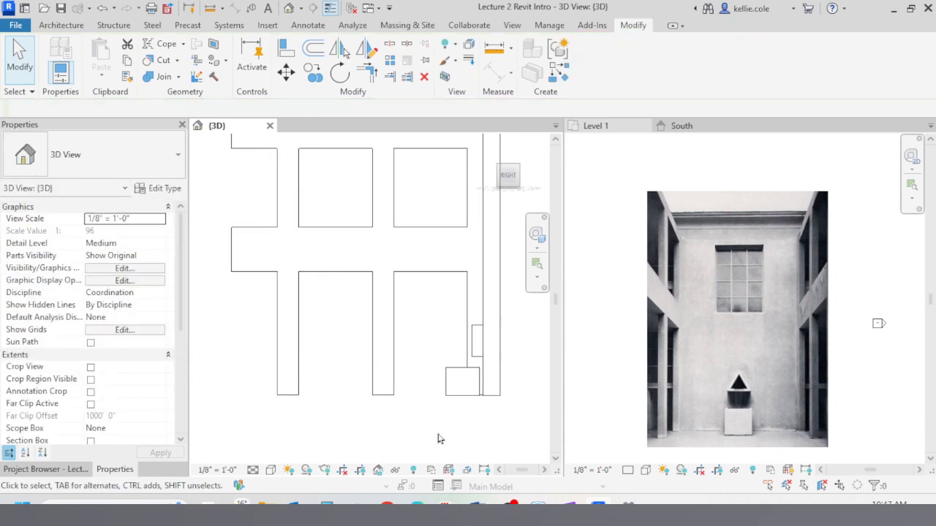
{"action": "scroll", "coordinate": [363, 363], "scroll_direction": "down", "scroll_amount": 2}
{"action": "middle_click_drag", "start_coordinate": [364, 364], "coordinate": [463, 392], "text": "shift"}
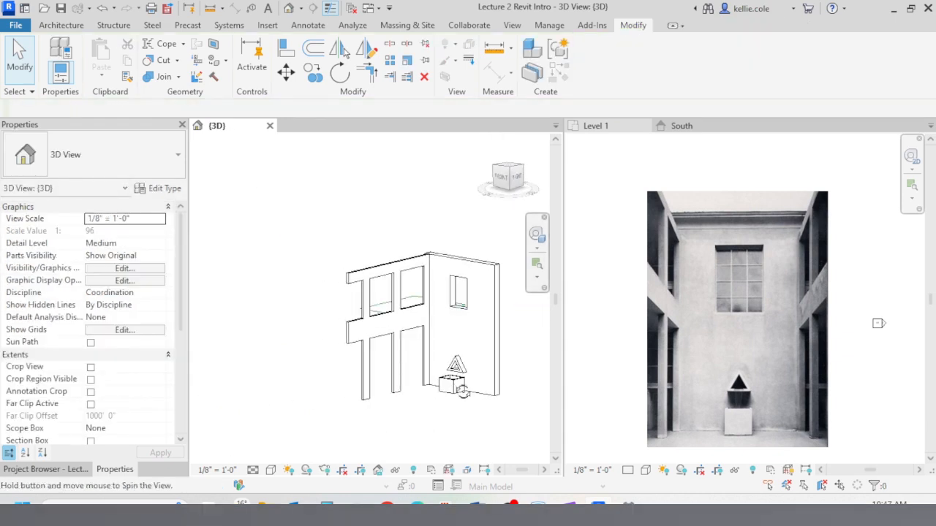
- Combine the tiled views into one window of tabbed views with the 3D view in front
{"action": "key", "text": "alt+Tab"}
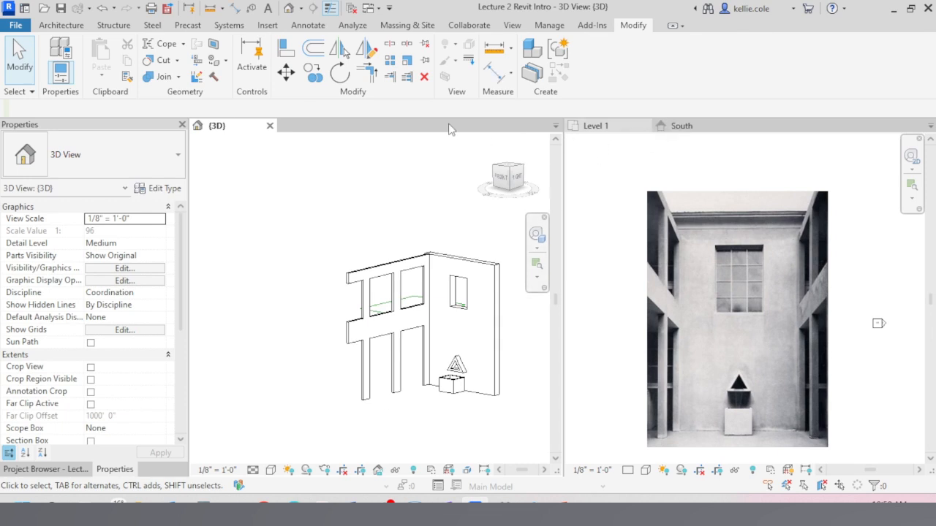
{"action": "key", "text": "t"}
{"action": "key", "text": "w"}
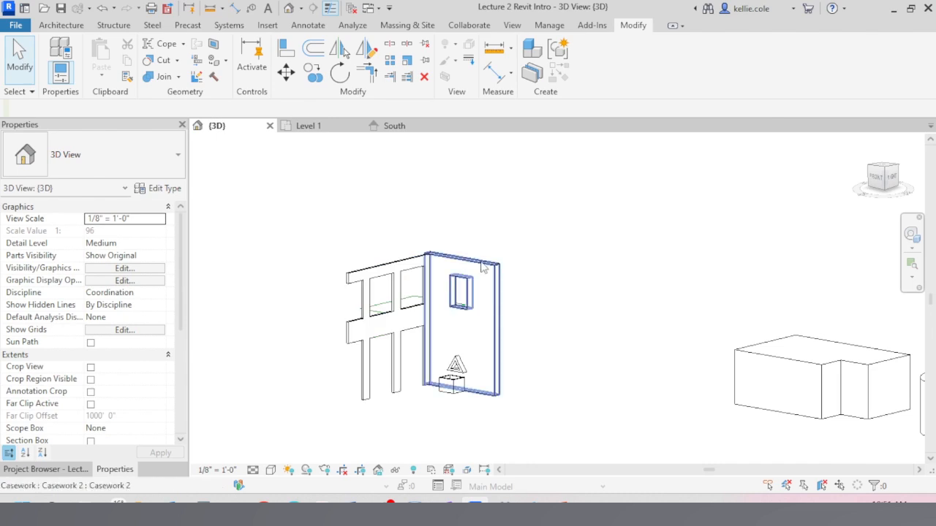
- Mirror the partition wall in the top view about an axis drawn through the back wall's midpoint
{"action": "left_click", "coordinate": [483, 267]}
{"action": "left_click", "coordinate": [888, 172]}
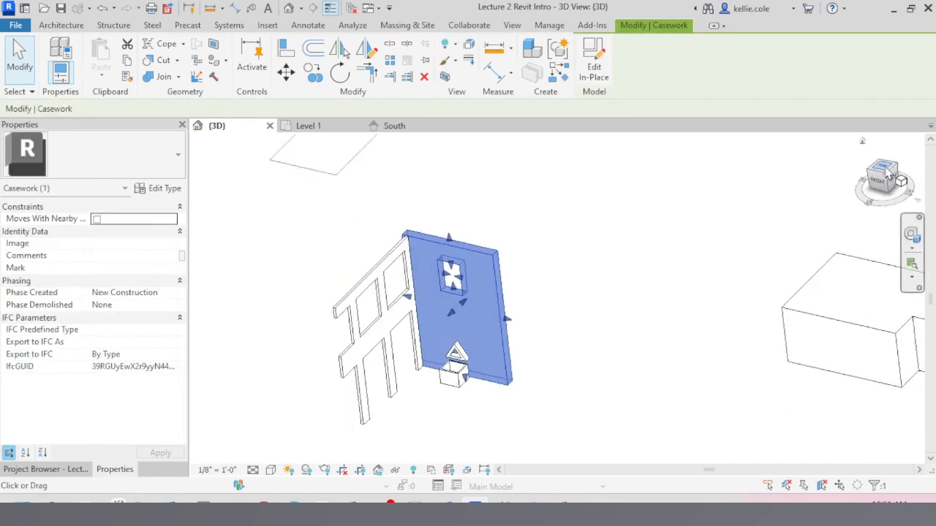
{"action": "left_click", "coordinate": [415, 307]}
{"action": "left_click", "coordinate": [453, 320]}
{"action": "scroll", "coordinate": [375, 212], "scroll_direction": "down", "scroll_amount": 2}
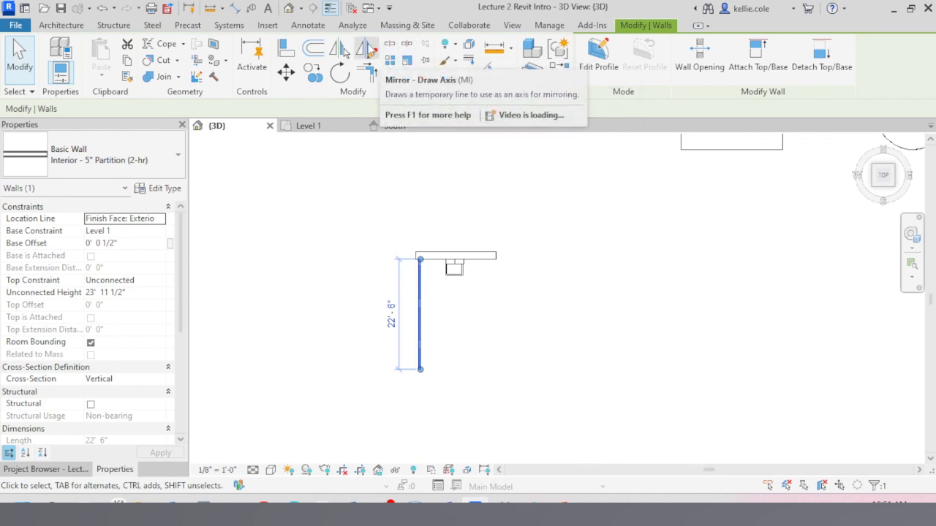
{"action": "left_click", "coordinate": [368, 51]}
{"action": "left_click", "coordinate": [454, 254]}
{"action": "left_click", "coordinate": [451, 306]}
- Group the back wall, both side walls, box and prism as a model group named Group 1
{"action": "middle_click_drag", "start_coordinate": [468, 307], "coordinate": [550, 194], "text": "shift"}
{"action": "left_click", "coordinate": [615, 324]}
{"action": "middle_click_drag", "start_coordinate": [601, 331], "coordinate": [550, 297], "text": "shift"}
{"action": "left_click_drag", "start_coordinate": [377, 226], "coordinate": [548, 407]}
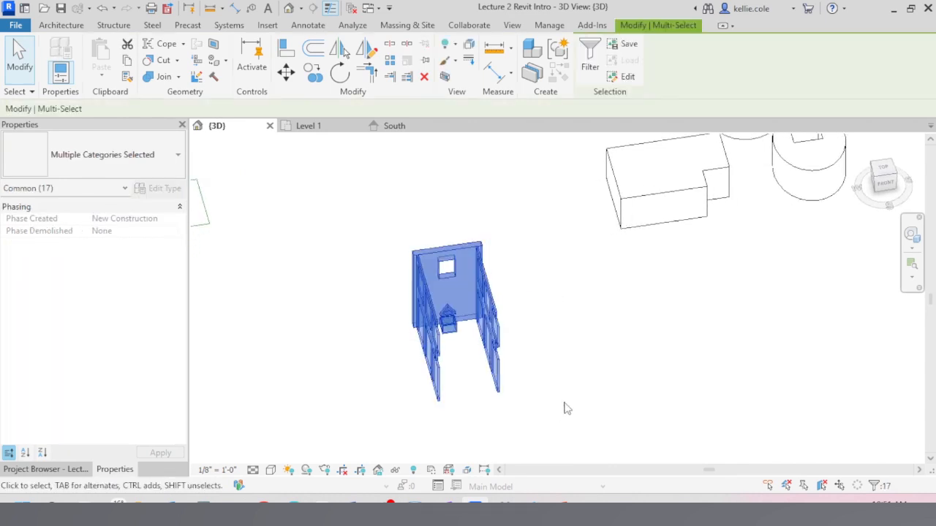
{"action": "key", "text": "Delete"}
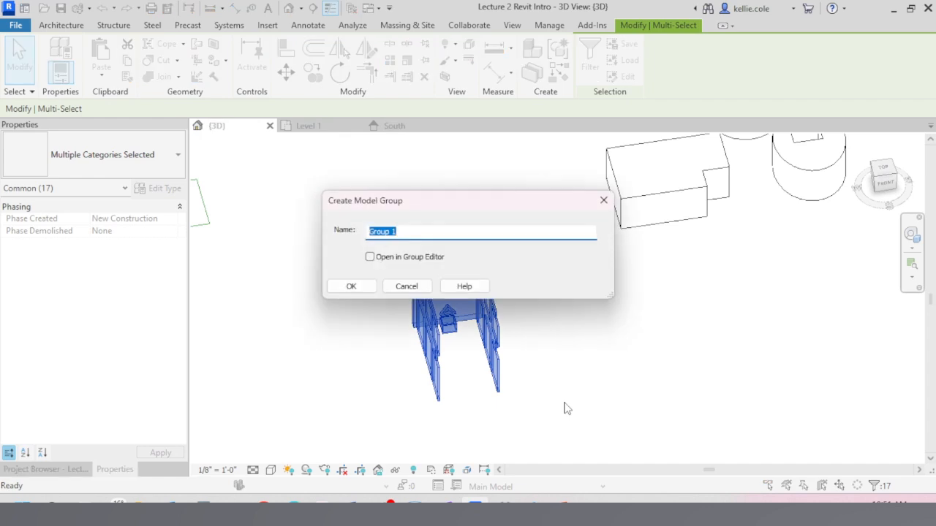
{"action": "key", "text": "Return"}
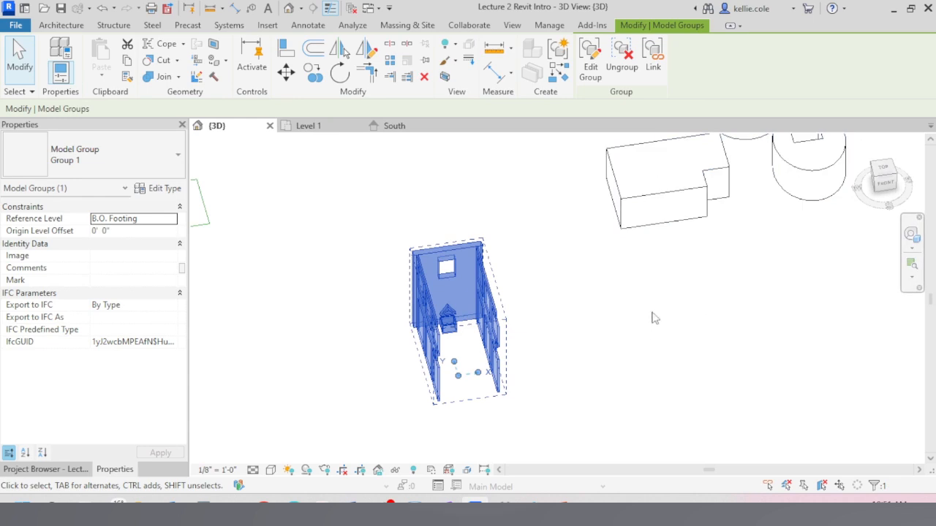
- Try moving Group 1 sideways toward the other masses as one unit, and undo the move
{"action": "left_click", "coordinate": [652, 324]}
{"action": "left_click", "coordinate": [564, 326]}
{"action": "key", "text": "m"}
{"action": "key", "text": "v"}
{"action": "left_click", "coordinate": [503, 292]}
{"action": "left_click", "coordinate": [569, 283]}
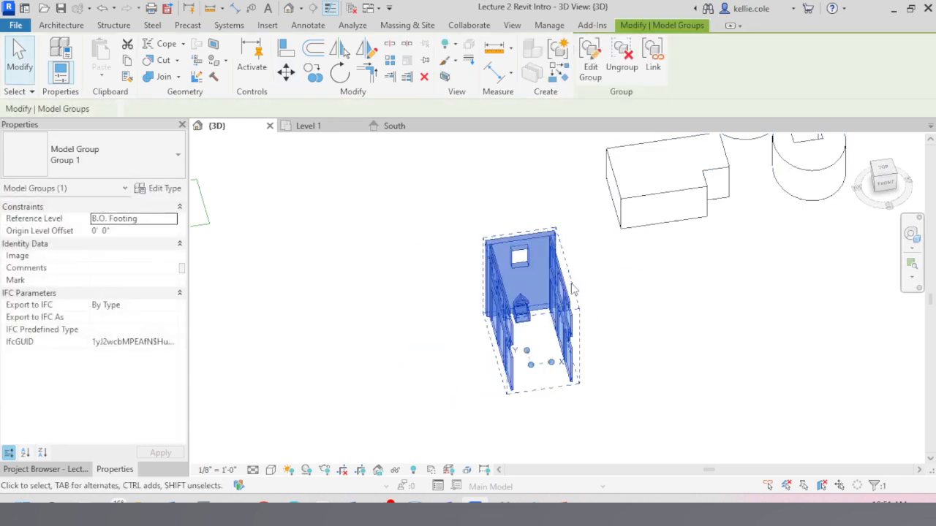
{"action": "key", "text": "Escape"}
{"action": "key", "text": "ctrl+z"}
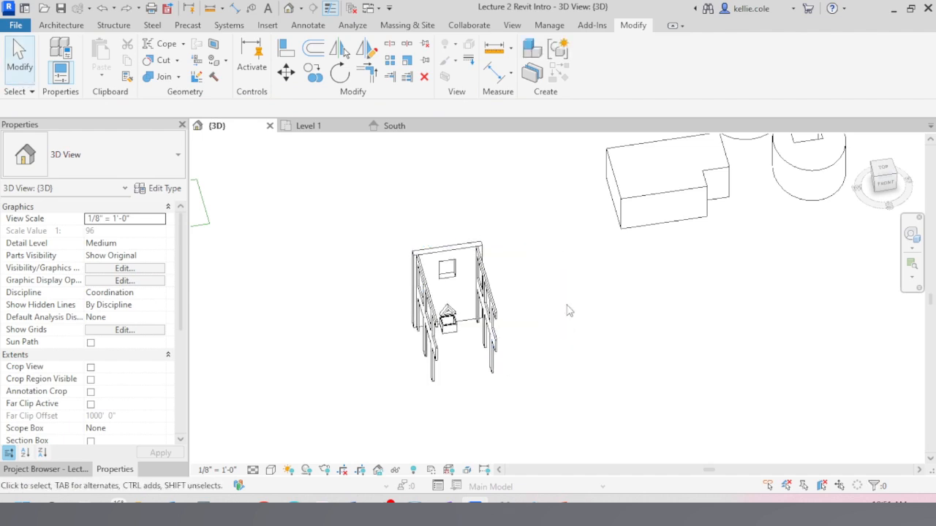
- Ungroup Group 1 into its separate elements and clear the selection
{"action": "left_click", "coordinate": [507, 298]}
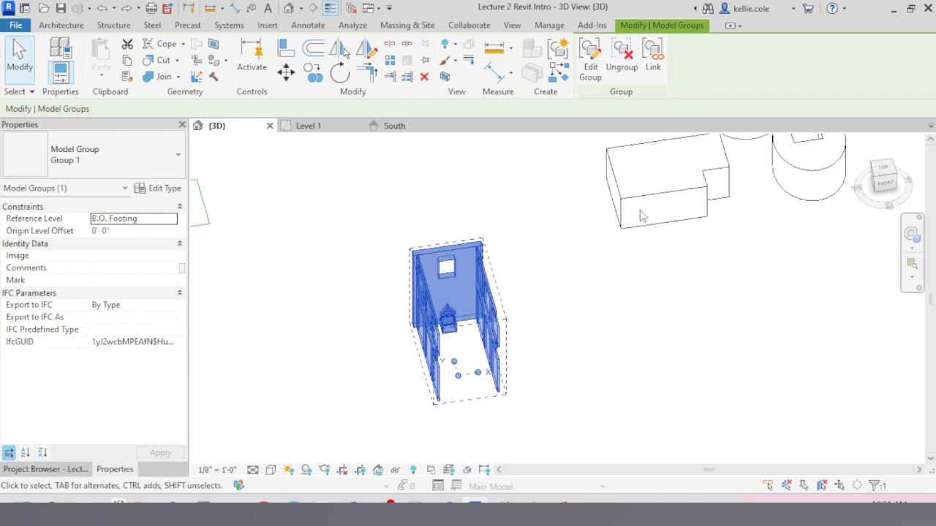
{"action": "left_click", "coordinate": [635, 79]}
{"action": "left_click", "coordinate": [591, 296]}
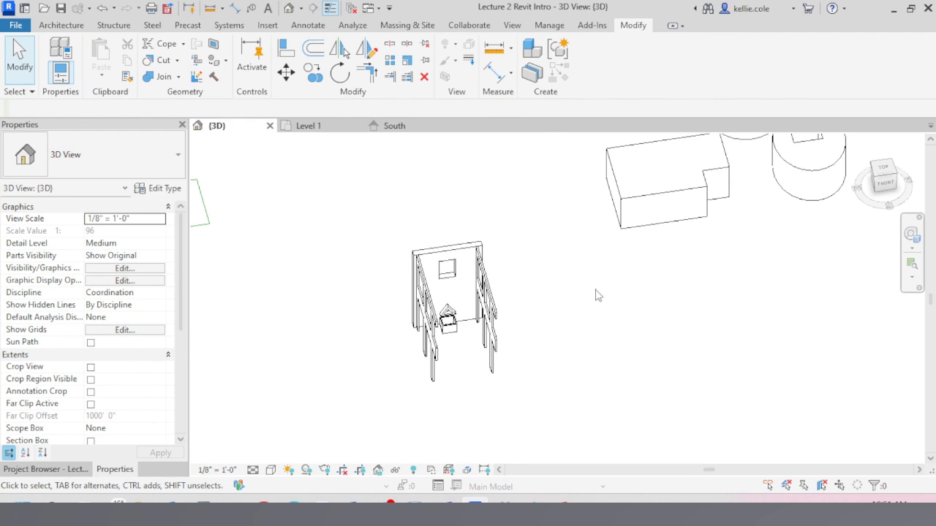
- Open the South elevation and delete the 3' 6" dimension beside the courtyard walls
{"action": "left_click", "coordinate": [308, 126]}
{"action": "left_click", "coordinate": [395, 125]}
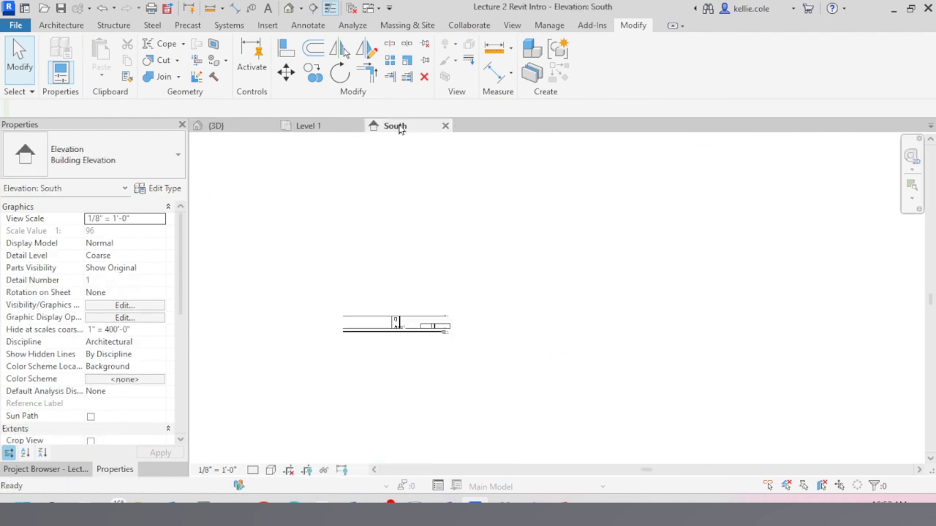
{"action": "scroll", "coordinate": [409, 366], "scroll_direction": "up", "scroll_amount": 5}
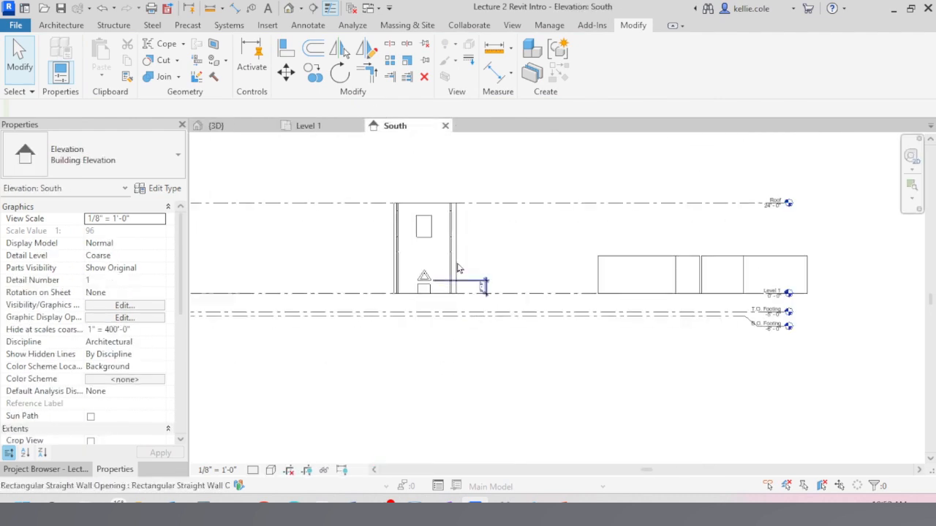
{"action": "scroll", "coordinate": [455, 282], "scroll_direction": "up", "scroll_amount": 3}
{"action": "left_click", "coordinate": [489, 344]}
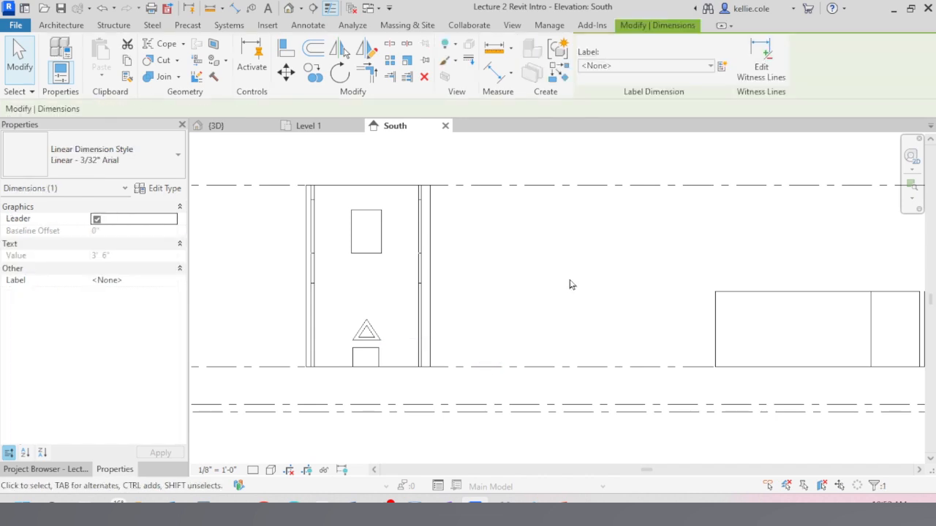
{"action": "left_click", "coordinate": [572, 285]}
{"action": "middle_click_drag", "start_coordinate": [510, 274], "coordinate": [594, 276]}
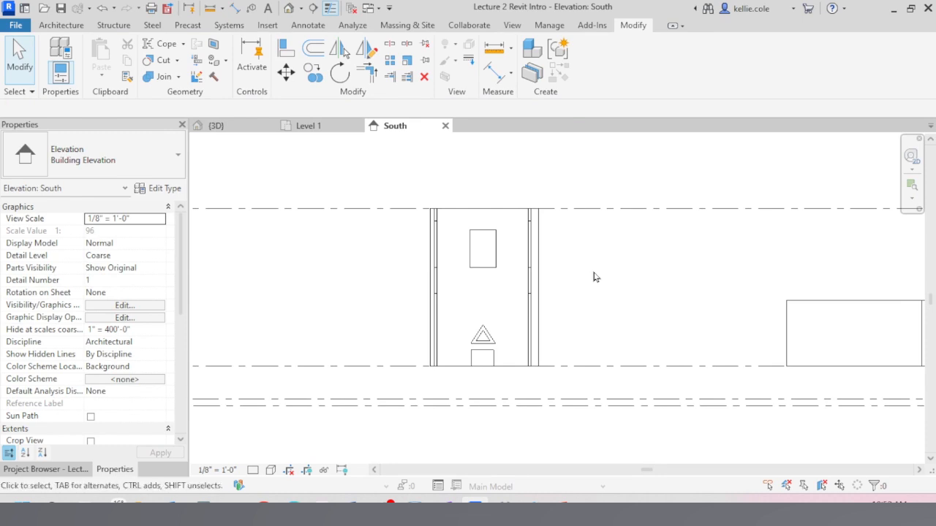
- Add the text note "Aldo Rossi's Secondary School" just below the ground level line beside the courtyard walls
{"action": "key", "text": "t"}
{"action": "key", "text": "x"}
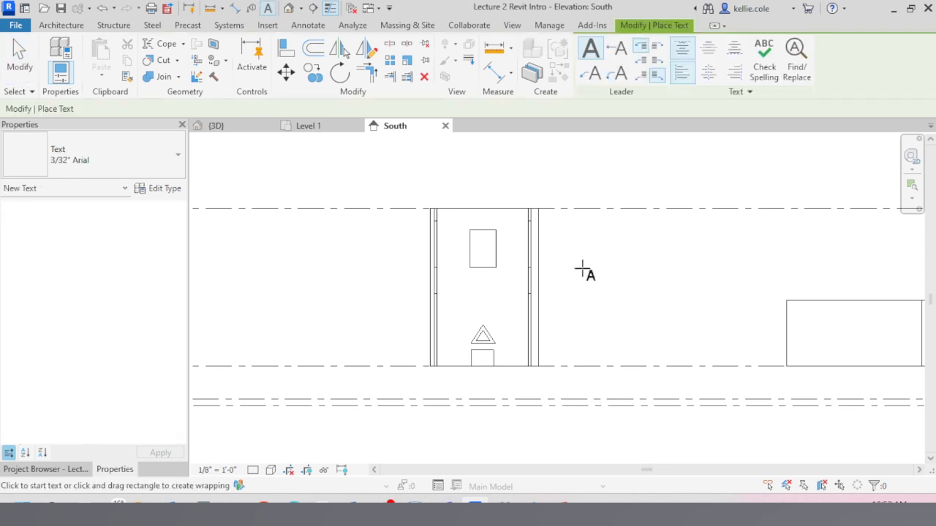
{"action": "left_click", "coordinate": [546, 386]}
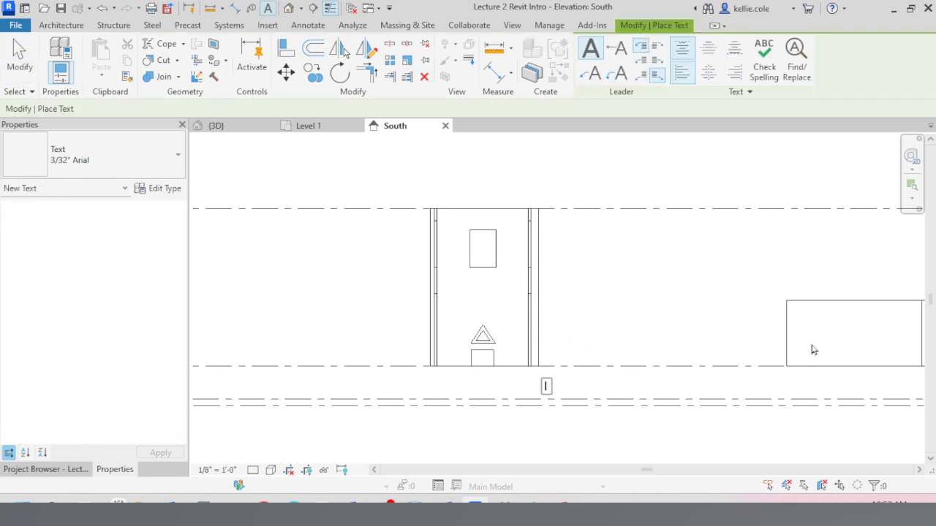
{"action": "type", "text": "Aldo"}
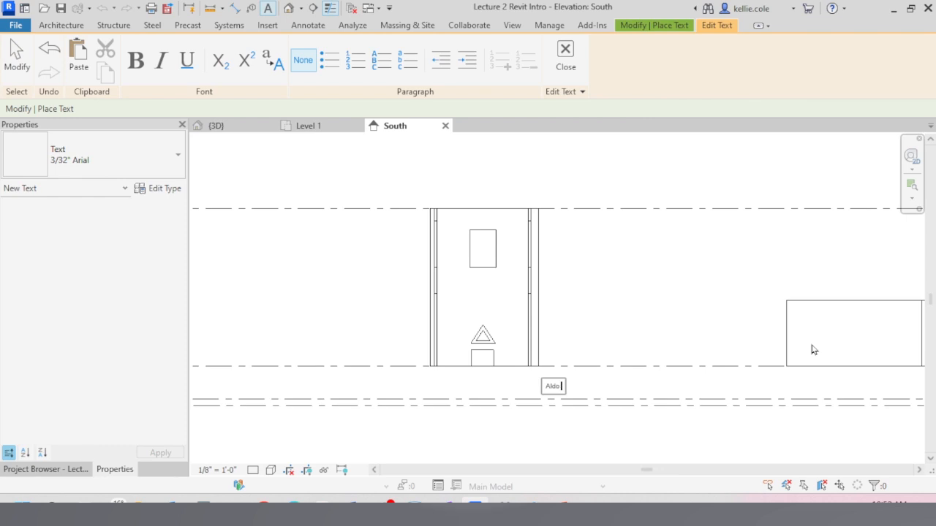
{"action": "type", "text": " Rossi's Secondary Sc"}
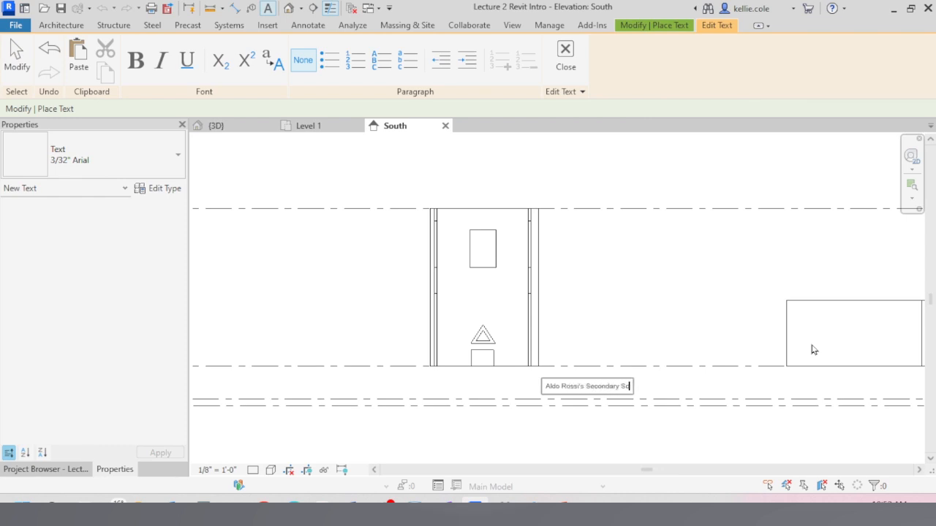
{"action": "type", "text": "hool"}
{"action": "key", "text": "Return"}
{"action": "left_click", "coordinate": [751, 298]}
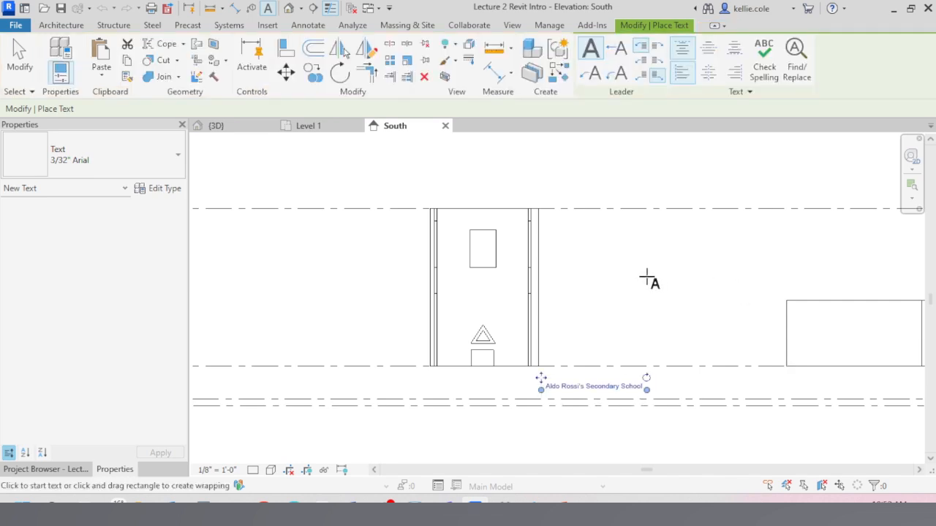
{"action": "key", "text": "Escape"}
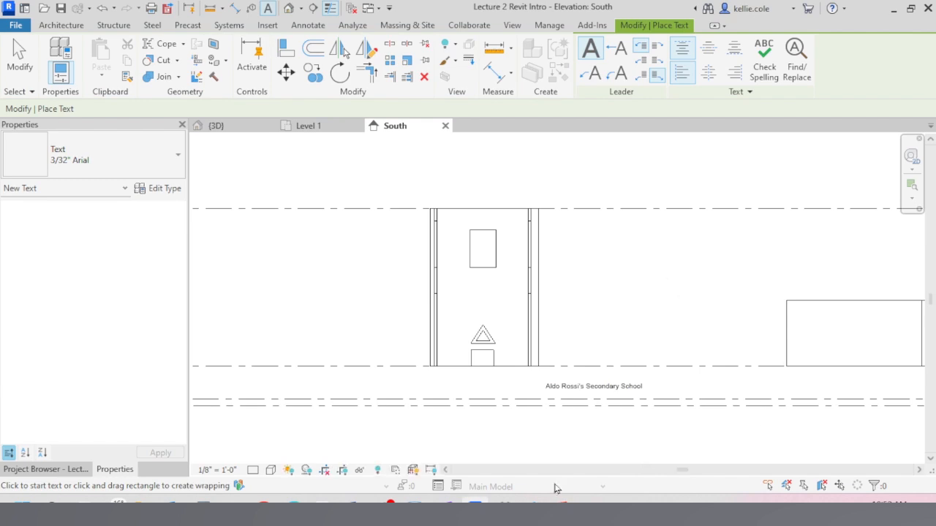
- Place an aligned vertical dimension string from Level 1 through the window opening's lower edge to the upper level line, beside the courtyard
{"action": "key", "text": "d"}
{"action": "key", "text": "i"}
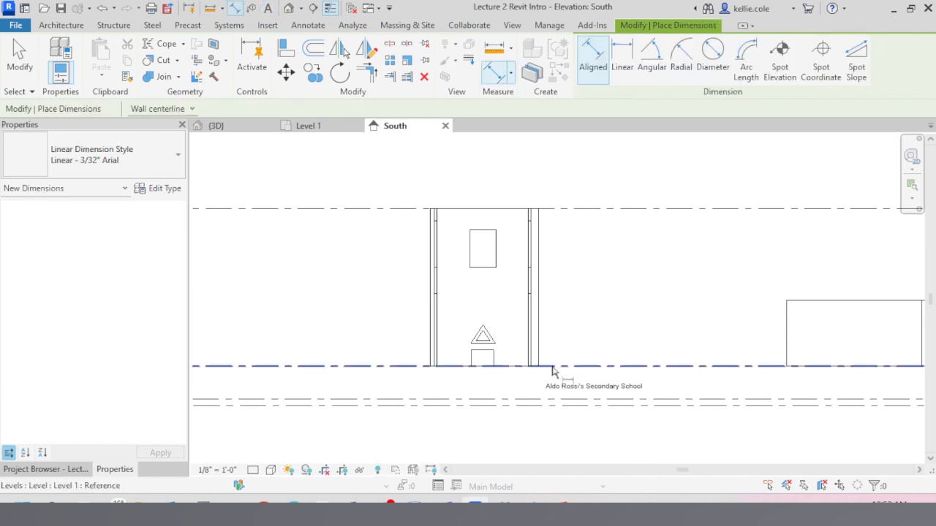
{"action": "left_click", "coordinate": [554, 366]}
{"action": "left_click", "coordinate": [483, 268]}
{"action": "left_click", "coordinate": [515, 209]}
{"action": "left_click", "coordinate": [577, 242]}
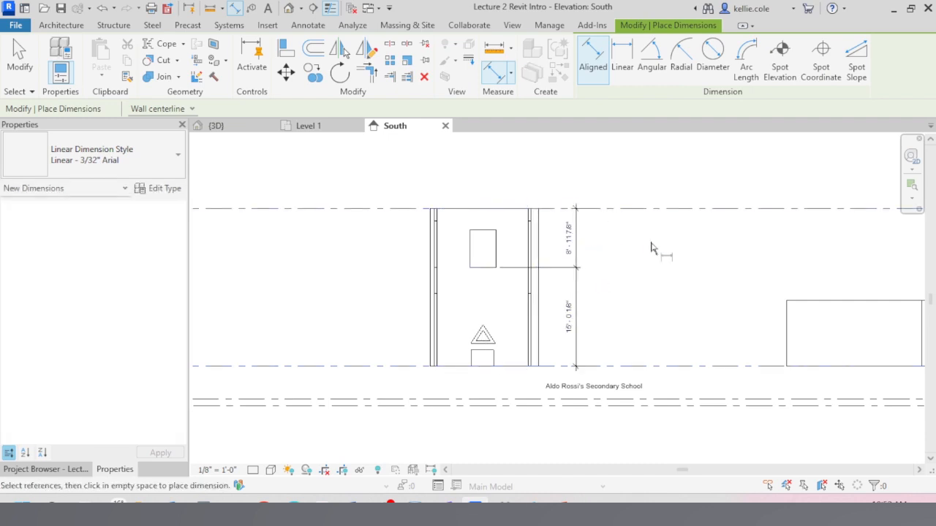
{"action": "key", "text": "Escape"}
- Lower the bottom edge of the back wall's window opening to about 14' 9" above Level 1 and clear the selection
{"action": "left_click", "coordinate": [568, 252]}
{"action": "left_click", "coordinate": [648, 320]}
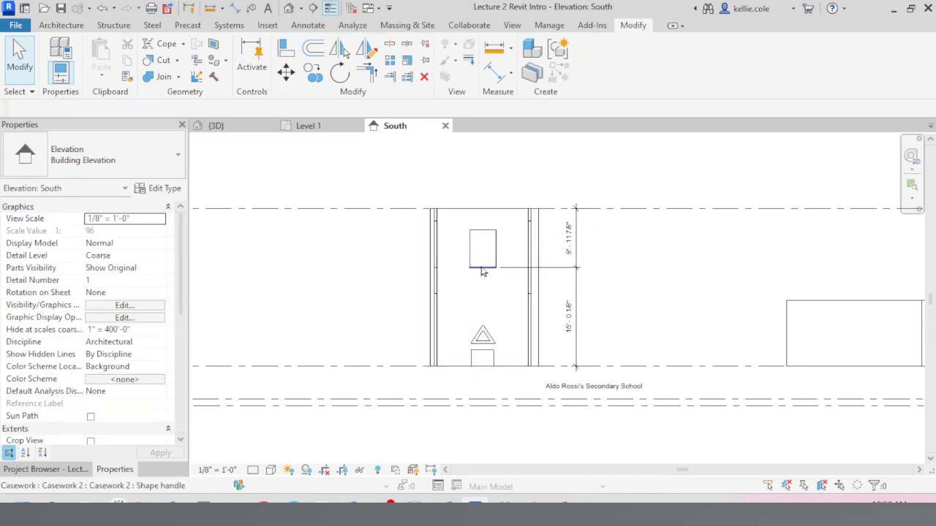
{"action": "left_click", "coordinate": [481, 266]}
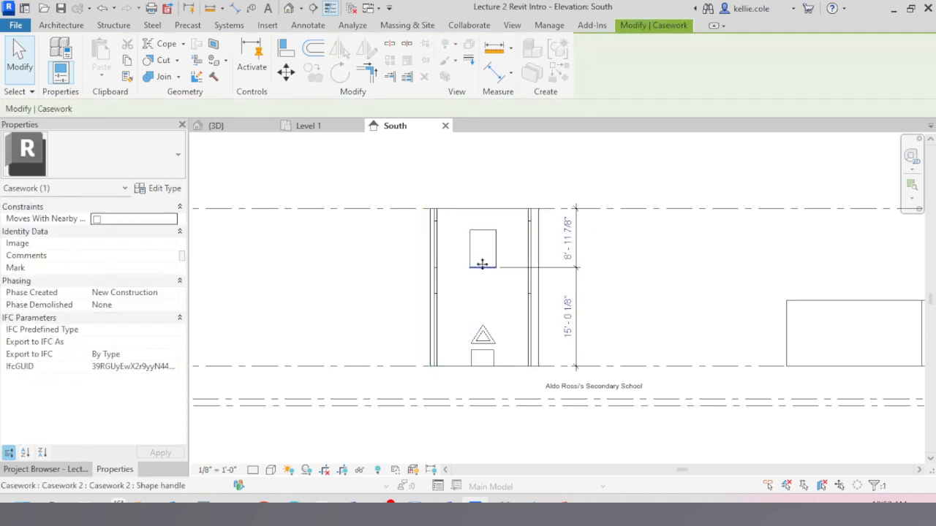
{"action": "scroll", "coordinate": [481, 266], "scroll_direction": "up", "scroll_amount": 2}
{"action": "left_click", "coordinate": [501, 323]}
{"action": "left_click", "coordinate": [499, 271]}
{"action": "left_click_drag", "start_coordinate": [482, 269], "coordinate": [483, 276]}
{"action": "left_click", "coordinate": [483, 212]}
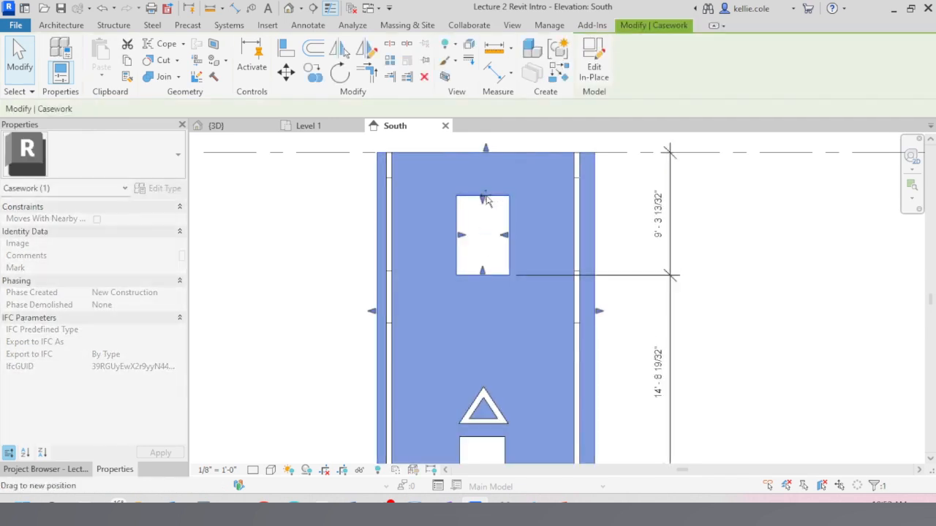
{"action": "left_click", "coordinate": [522, 285]}
{"action": "left_click", "coordinate": [503, 276]}
{"action": "left_click", "coordinate": [694, 252]}
{"action": "scroll", "coordinate": [694, 252], "scroll_direction": "down", "scroll_amount": 2}
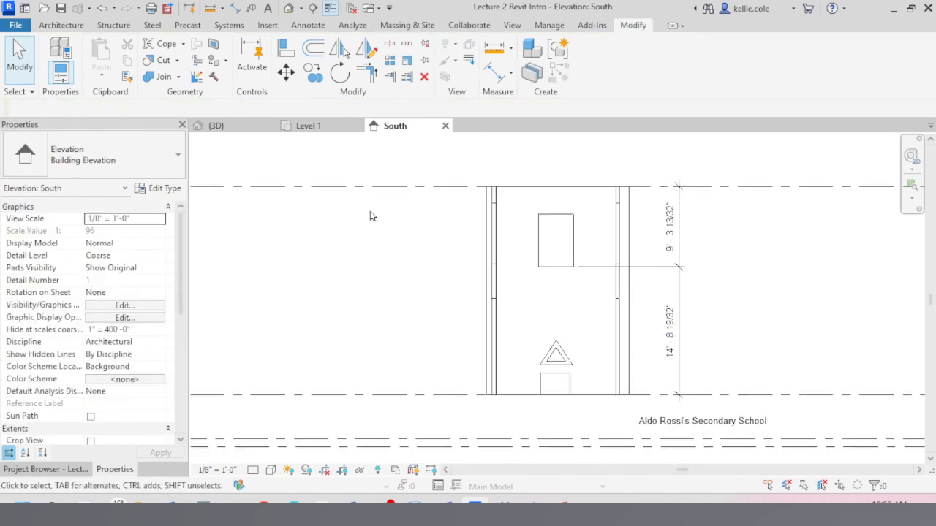
- Orbit the 3D view to show the courtyard from the front and capture a rectangular snip of it with Snipping Tool
{"action": "left_click", "coordinate": [234, 125]}
{"action": "middle_click_drag", "start_coordinate": [552, 350], "coordinate": [518, 234], "text": "shift"}
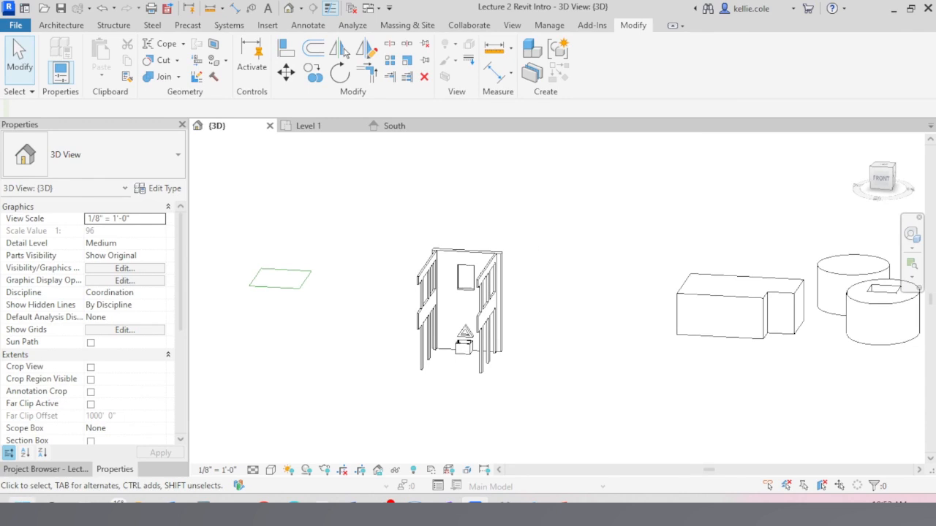
{"action": "key", "text": "super"}
{"action": "type", "text": "snip"}
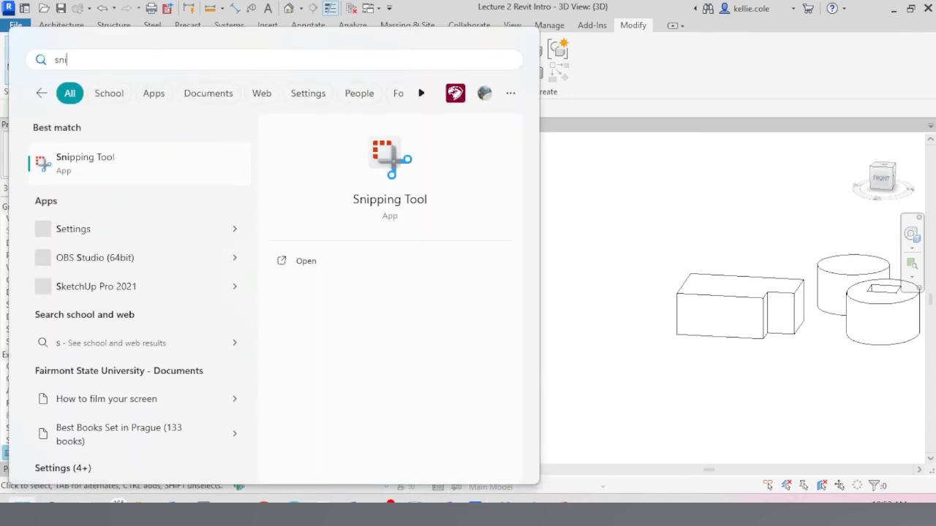
{"action": "key", "text": "Escape"}
{"action": "key", "text": "Escape"}
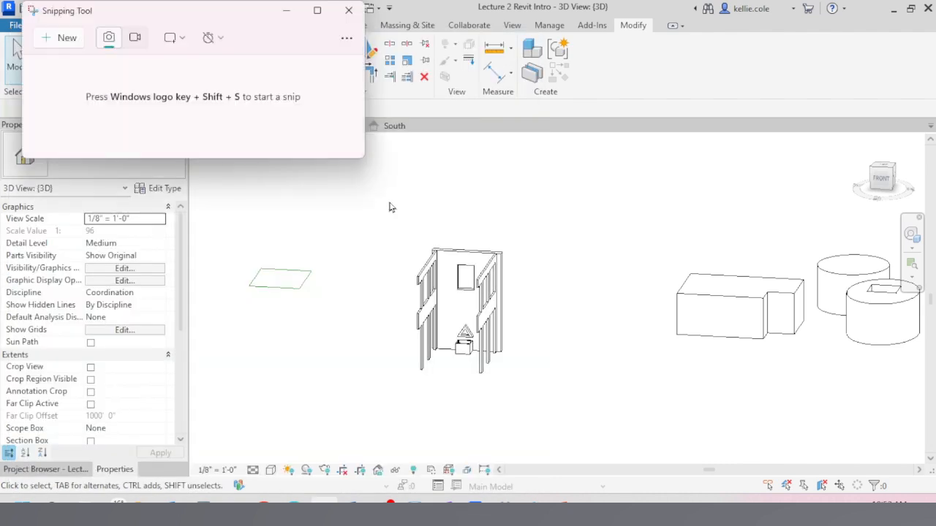
{"action": "left_click", "coordinate": [68, 38]}
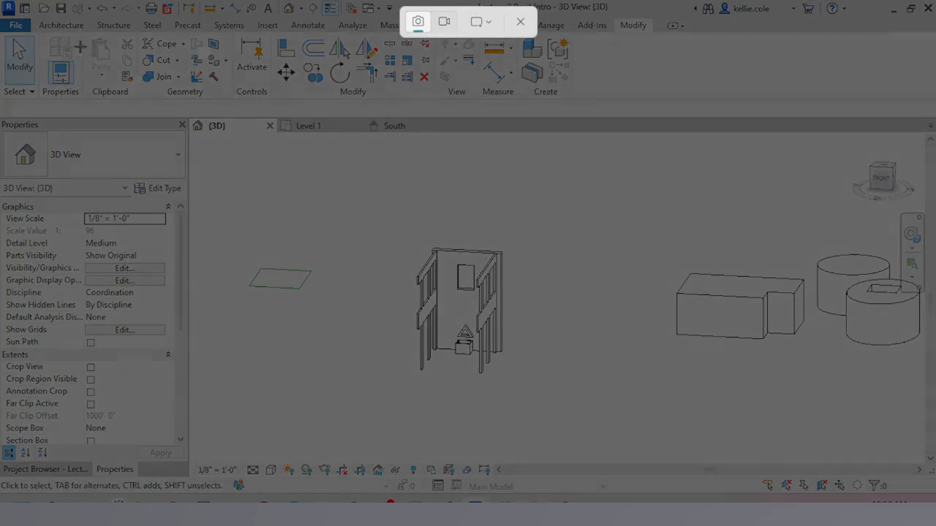
{"action": "left_click_drag", "start_coordinate": [352, 206], "coordinate": [547, 413]}
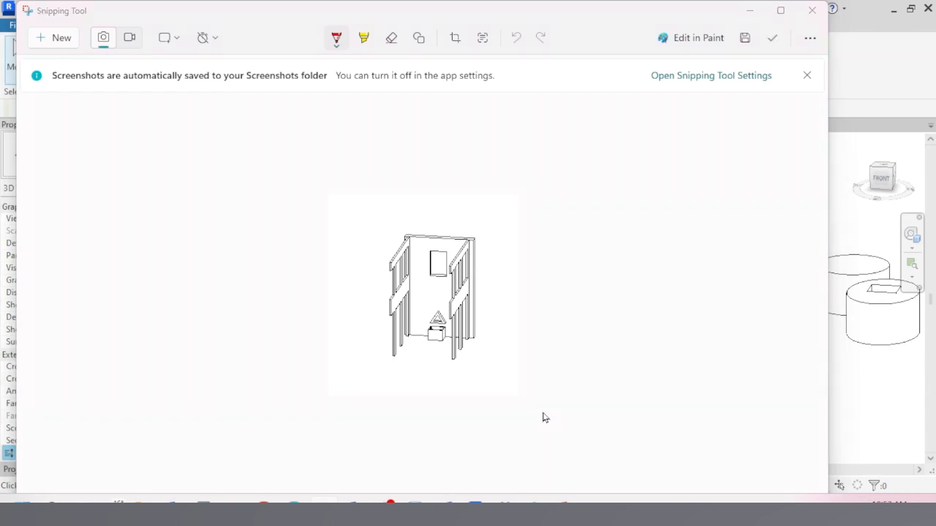
- Start saving the snip as a JPG on the Desktop, cancel the save, and close Snipping Tool
{"action": "key", "text": "ctrl+s"}
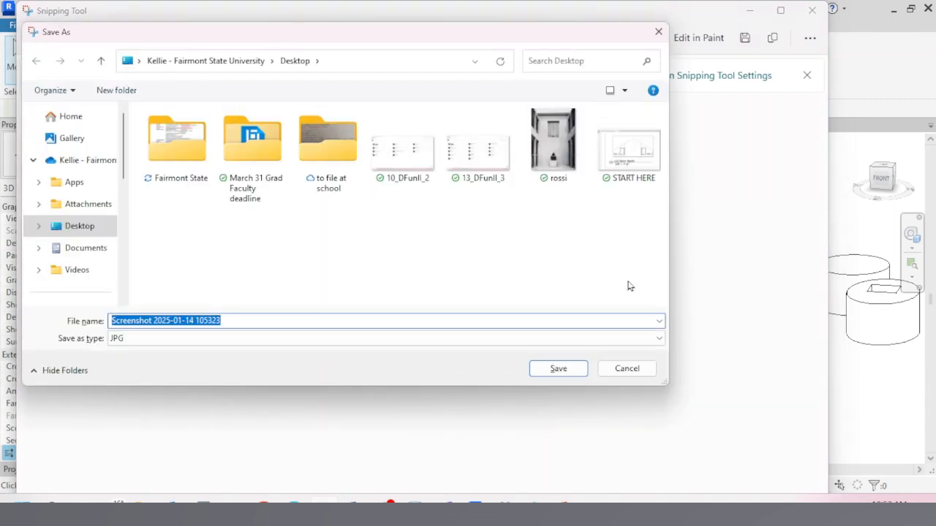
{"action": "left_click", "coordinate": [658, 34]}
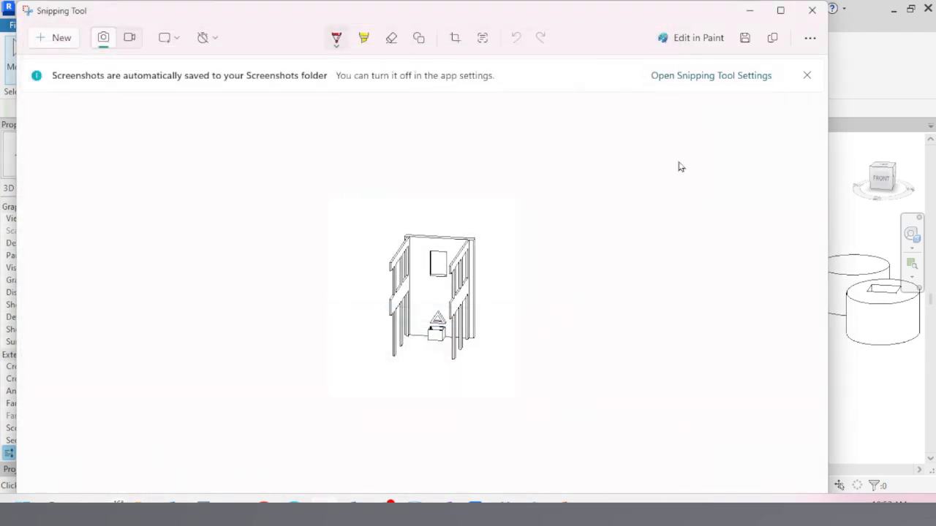
{"action": "left_click", "coordinate": [810, 17]}
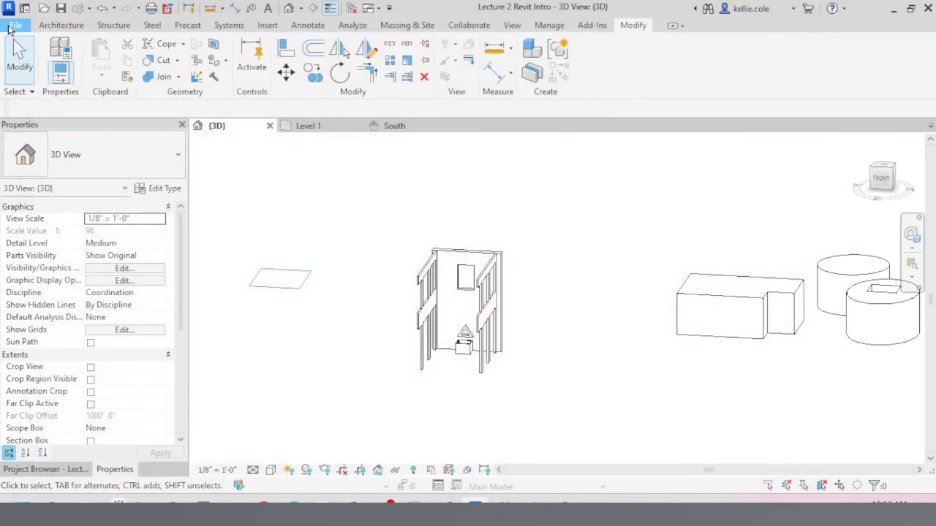
- Export the current 3D view as a PDF named Lecture 2 Revit Intro and view the whole page in Bluebeam Revu
{"action": "left_click", "coordinate": [11, 26]}
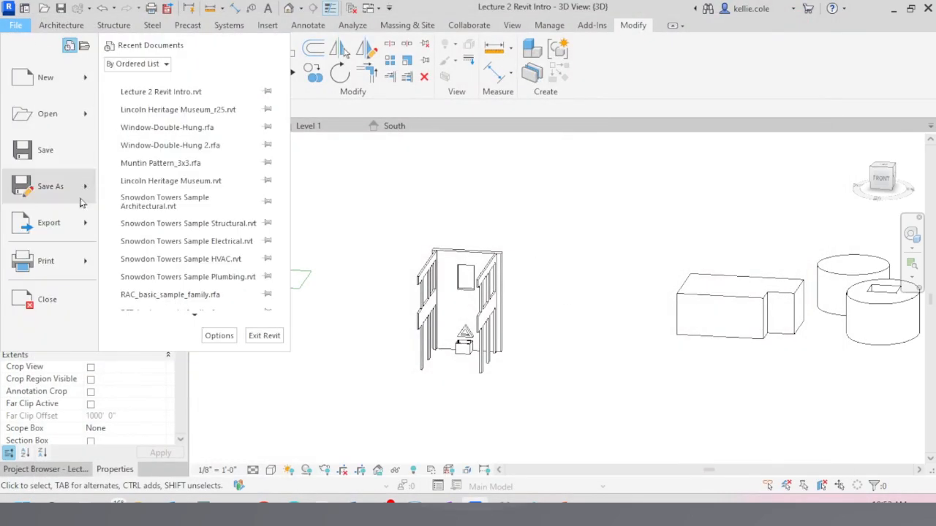
{"action": "mouse_move", "coordinate": [63, 231]}
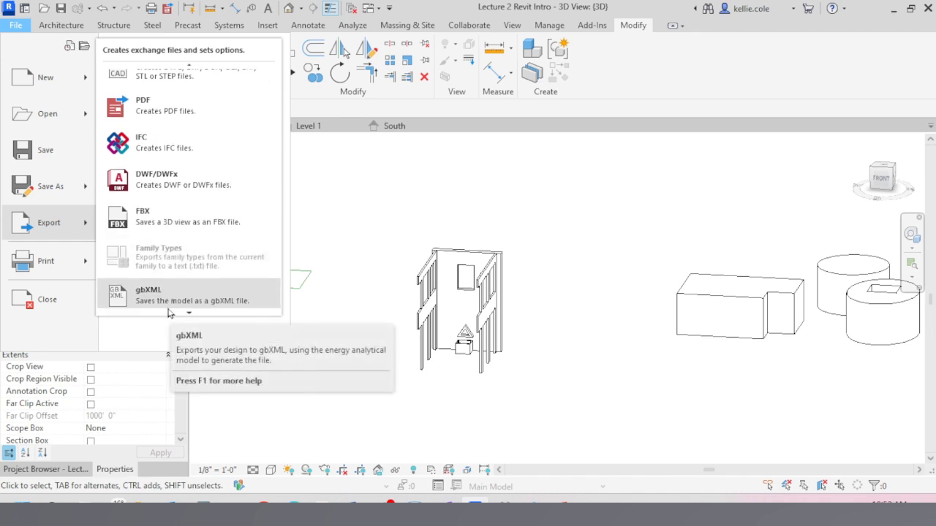
{"action": "left_click", "coordinate": [212, 117]}
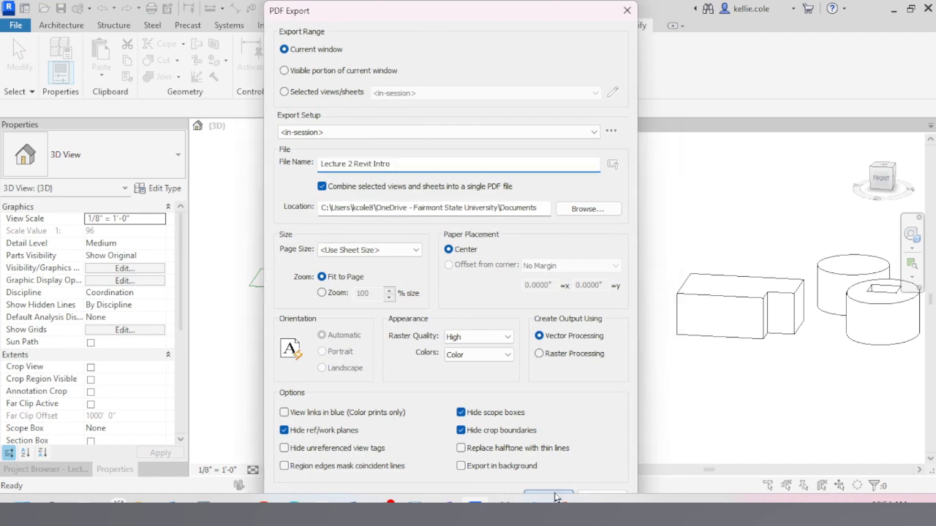
{"action": "mouse_move", "coordinate": [551, 490]}
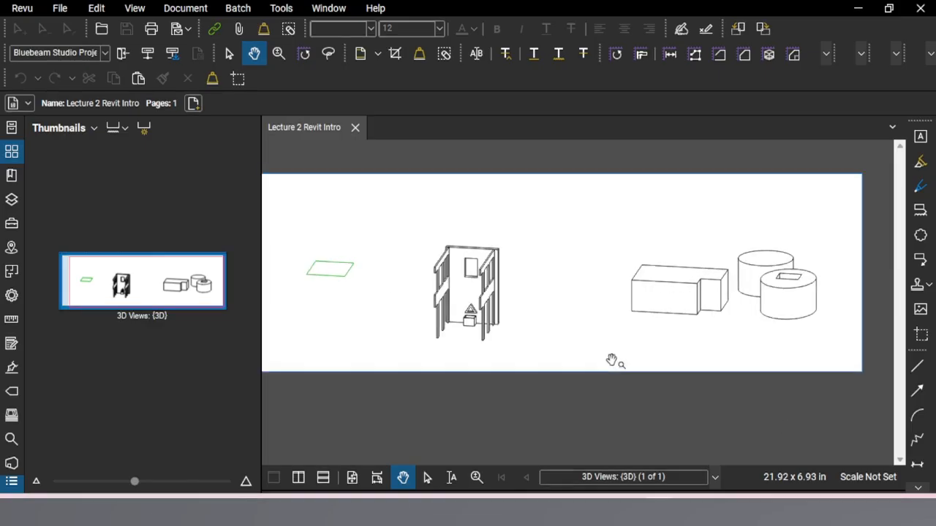
{"action": "scroll", "coordinate": [611, 360], "scroll_direction": "down", "scroll_amount": 1}
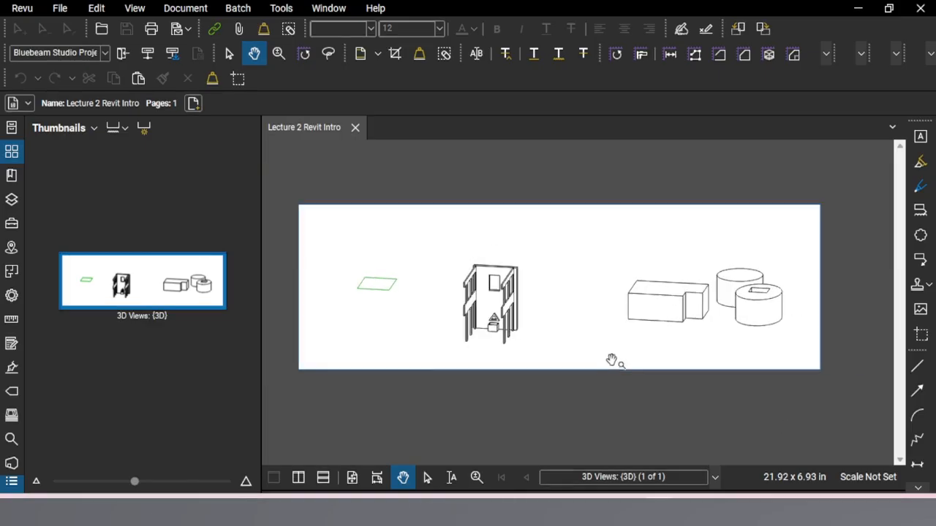